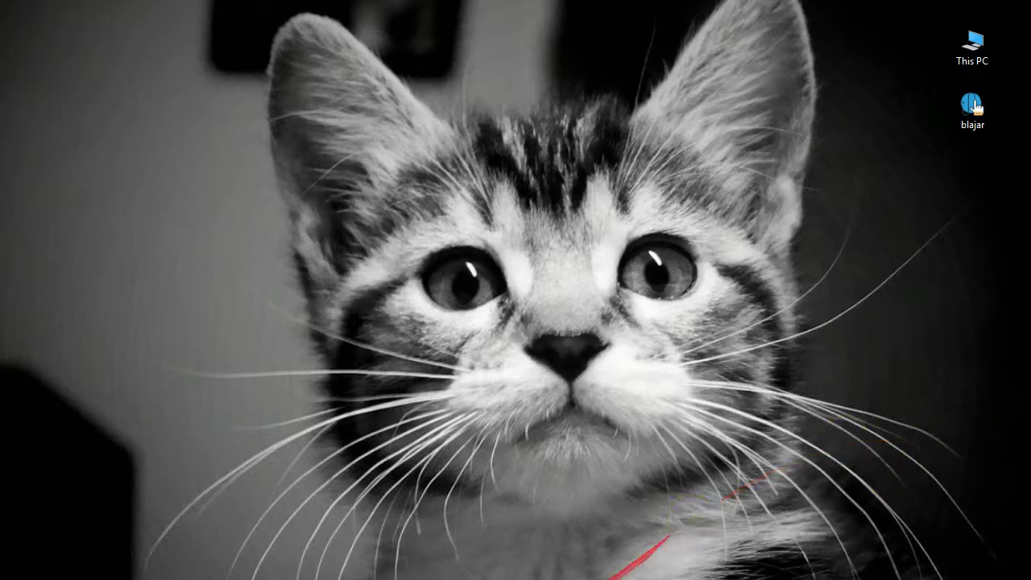
Step: Restore the Laporan keg okt-des 2015-SH.pdf report and page from cover to page 6
mouse_move(483, 572)
click(455, 552)
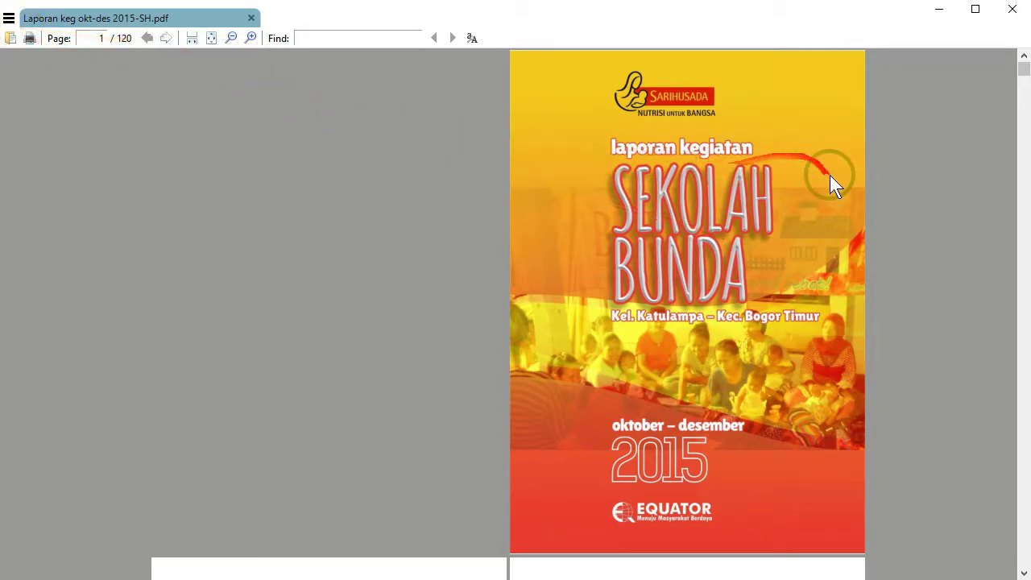
scroll(832, 184, down, 3)
scroll(832, 183, down, 3)
scroll(832, 184, down, 5)
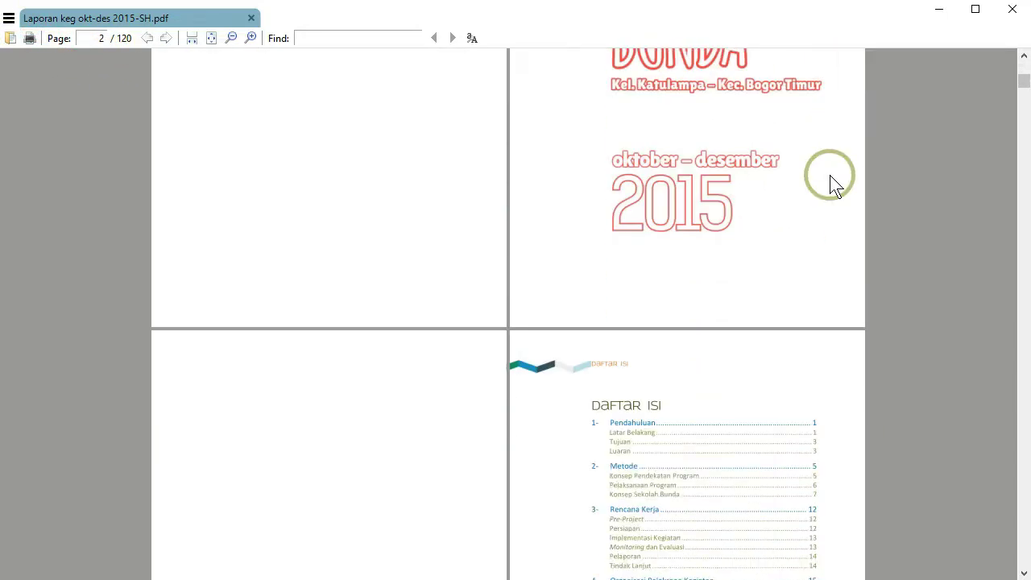
scroll(832, 184, up, 8)
scroll(829, 175, up, 3)
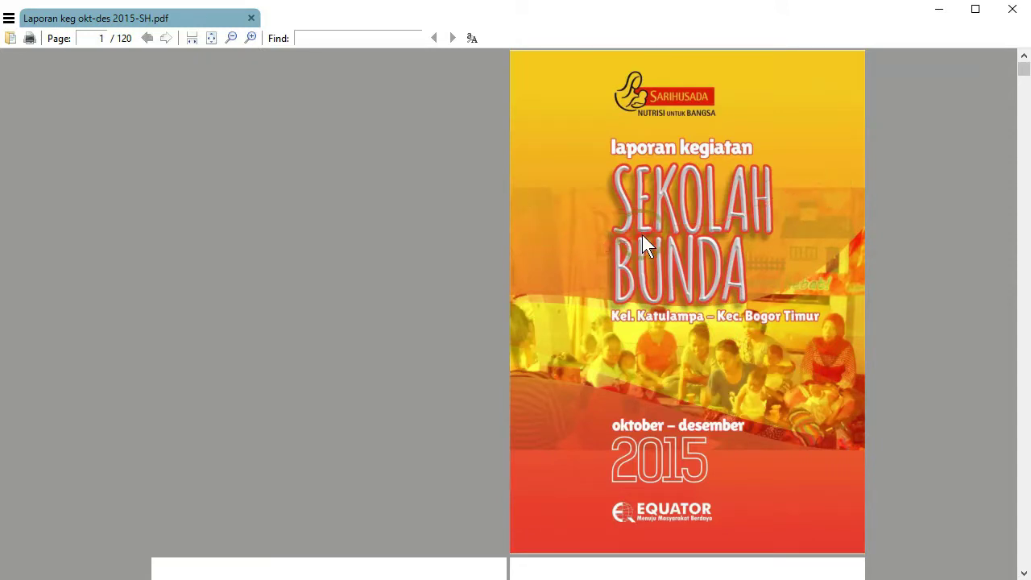
scroll(642, 235, down, 2)
scroll(642, 235, down, 2)
scroll(642, 234, down, 2)
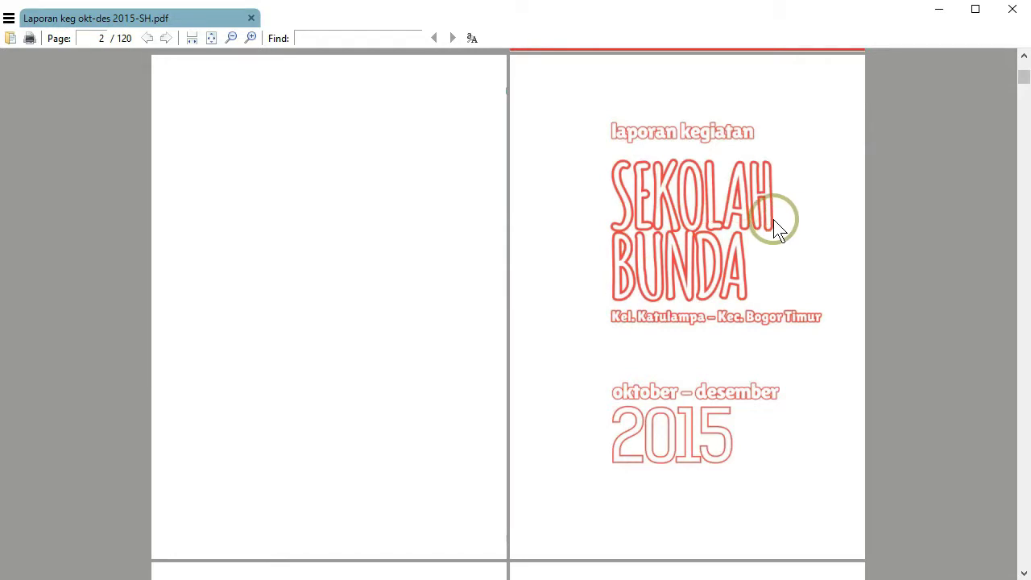
scroll(773, 219, down, 2)
scroll(773, 219, down, 2)
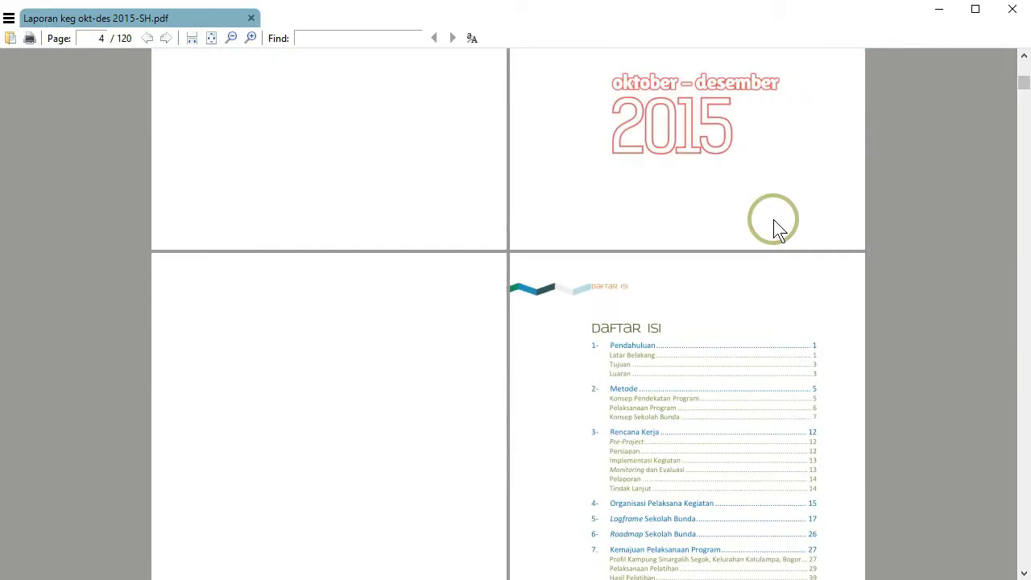
scroll(774, 226, down, 2)
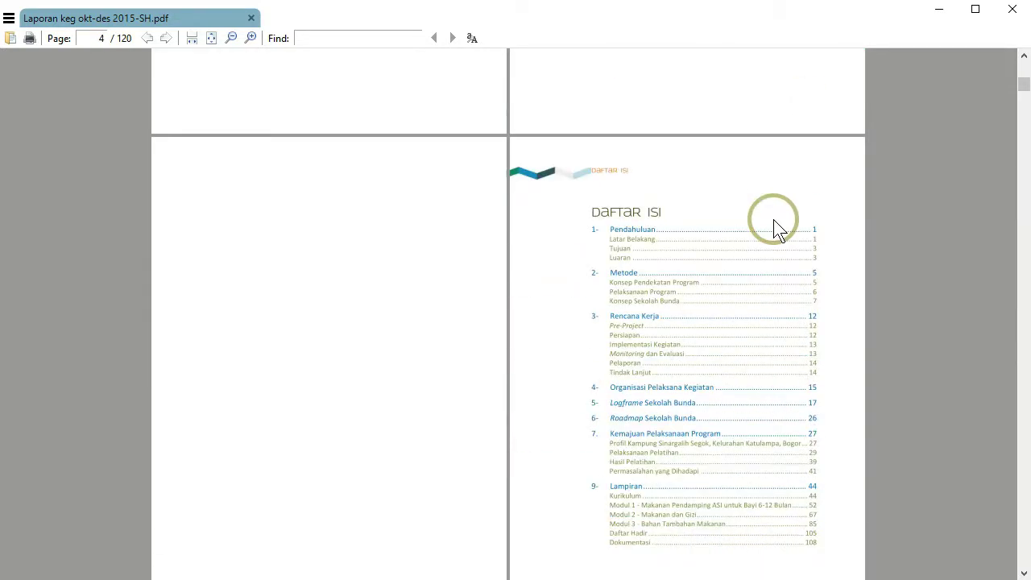
scroll(771, 247, up, 2)
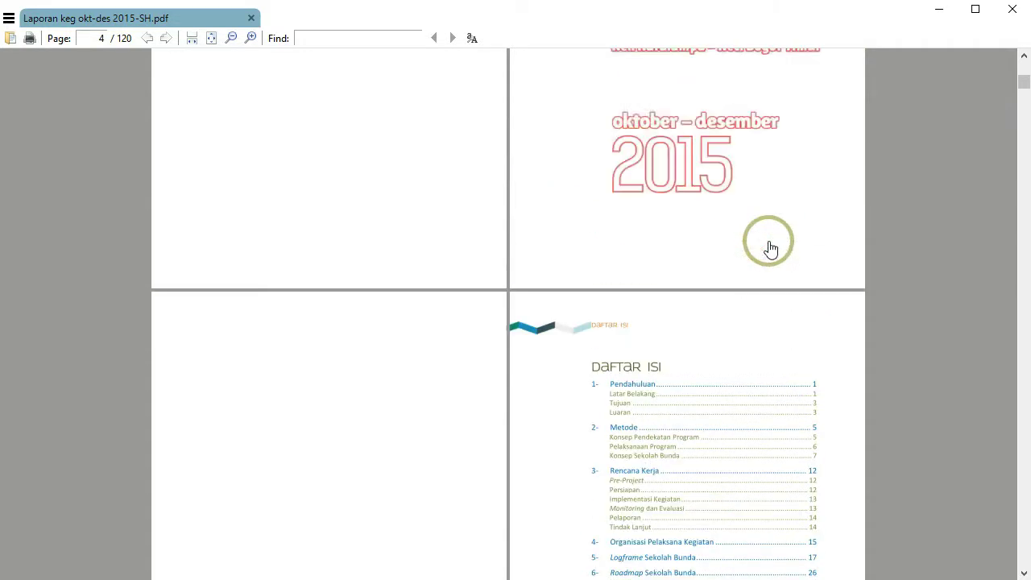
scroll(771, 247, down, 4)
scroll(771, 247, down, 2)
scroll(771, 247, down, 2)
scroll(771, 247, down, 2)
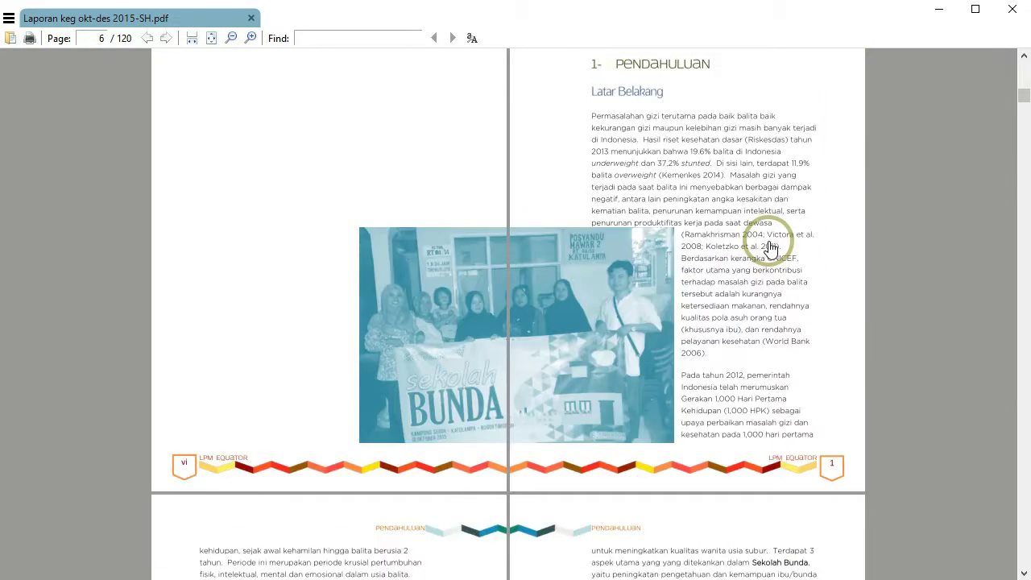
scroll(771, 246, up, 2)
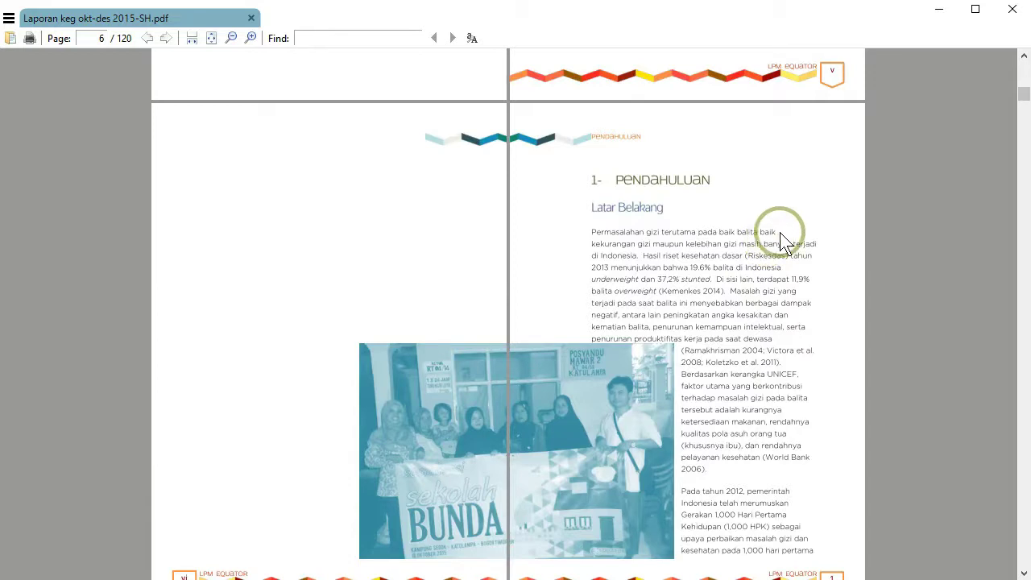
scroll(779, 240, down, 2)
scroll(780, 240, down, 2)
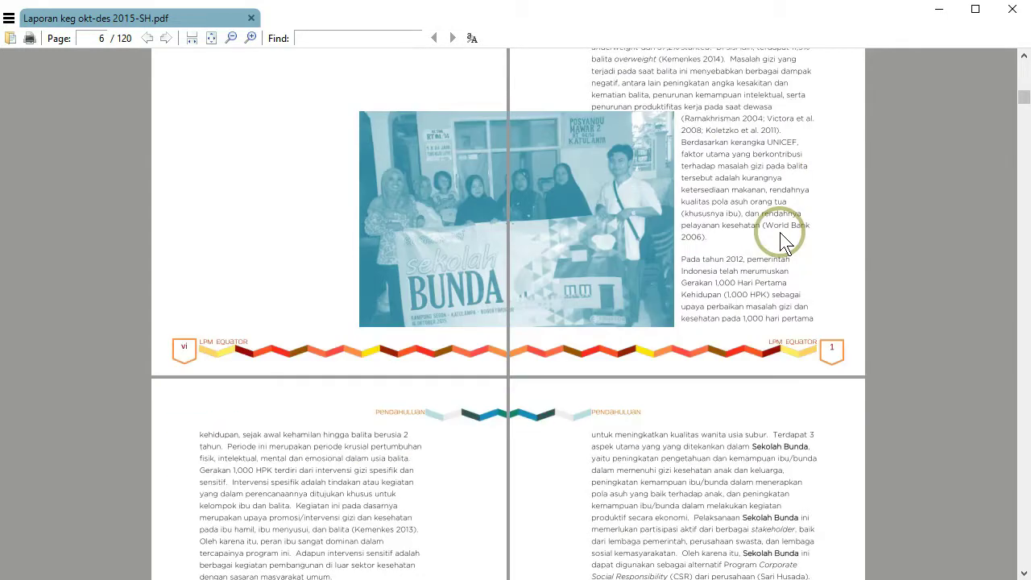
scroll(780, 240, up, 4)
scroll(780, 240, up, 6)
scroll(779, 234, up, 3)
scroll(780, 234, up, 3)
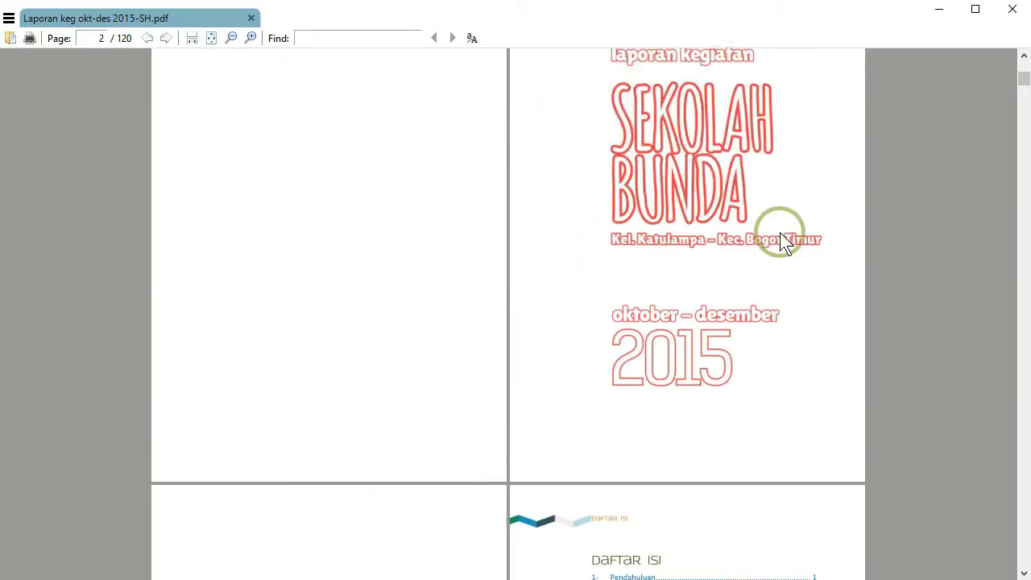
scroll(779, 234, up, 3)
scroll(780, 234, up, 3)
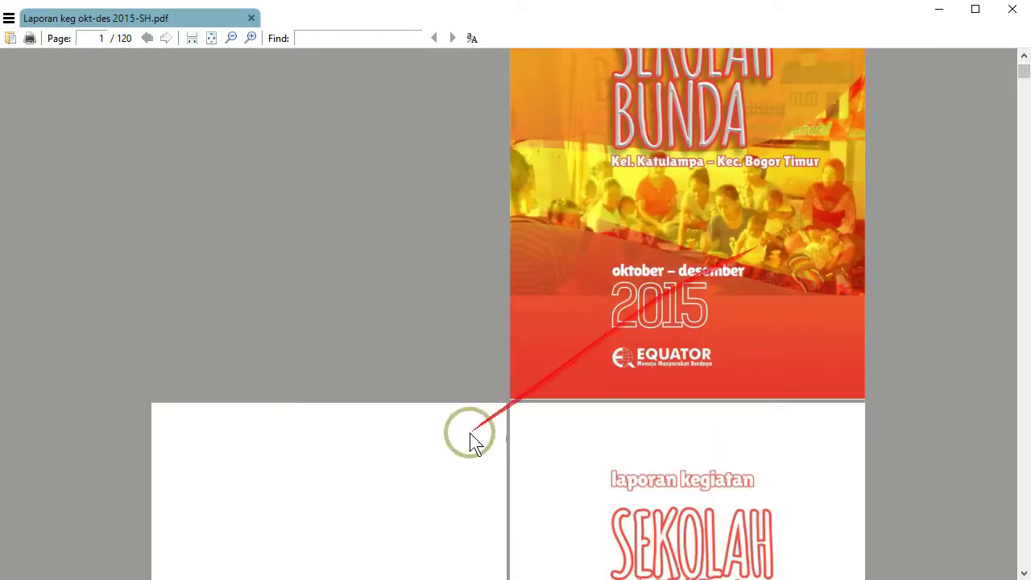
scroll(604, 422, down, 3)
scroll(613, 420, down, 3)
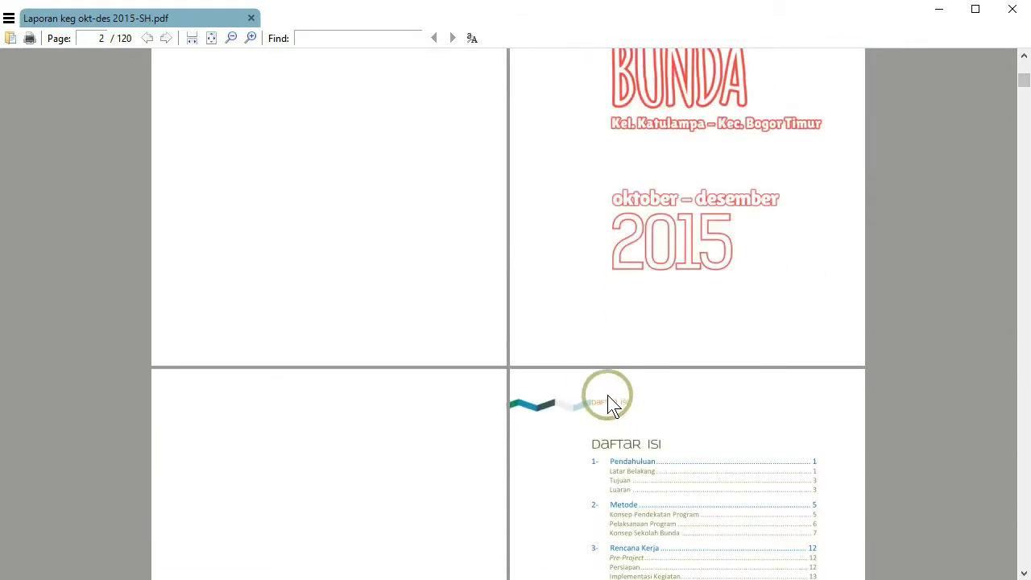
scroll(616, 395, down, 3)
scroll(636, 379, down, 3)
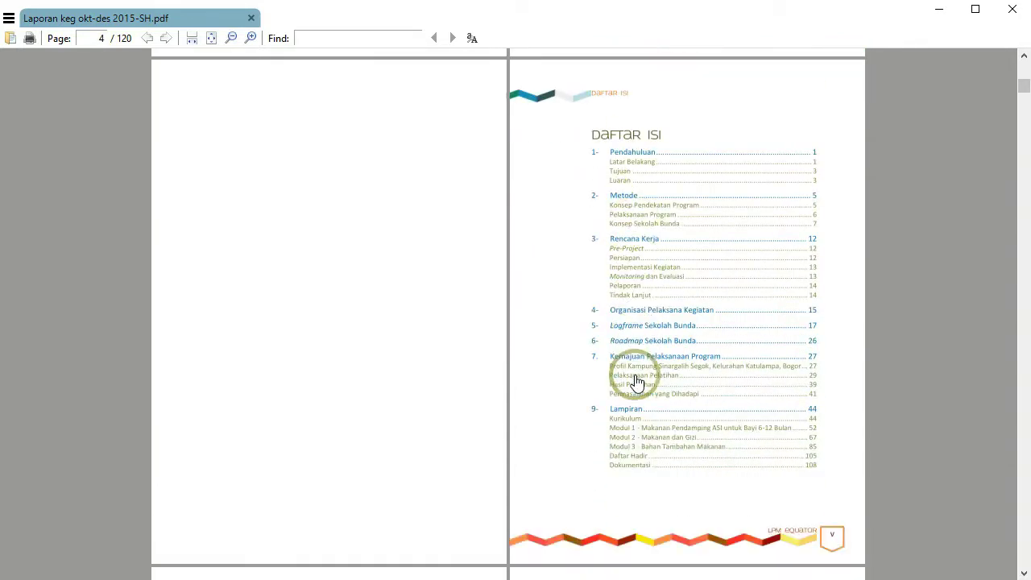
scroll(745, 401, down, 1)
scroll(745, 401, up, 1)
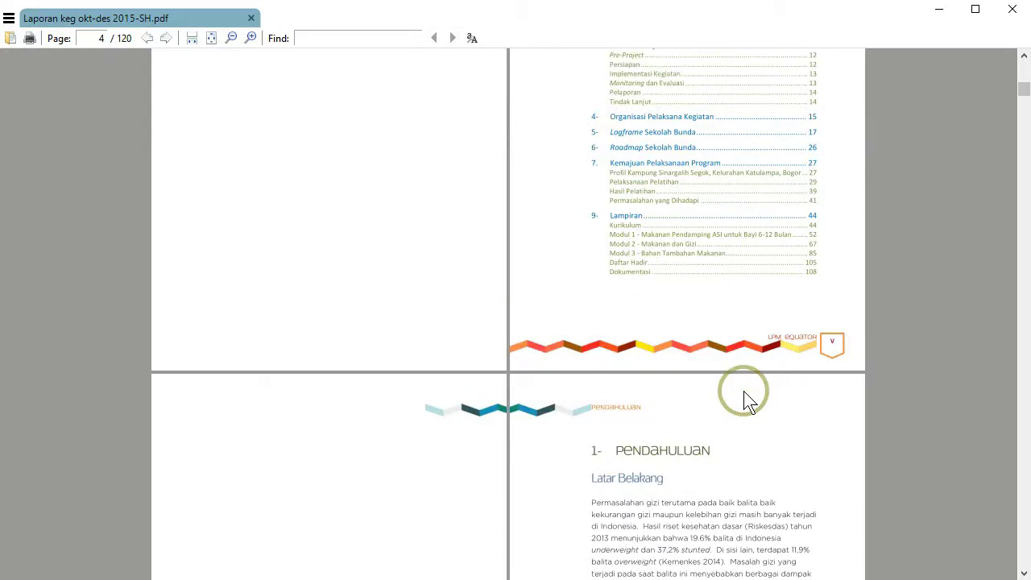
scroll(744, 395, down, 2)
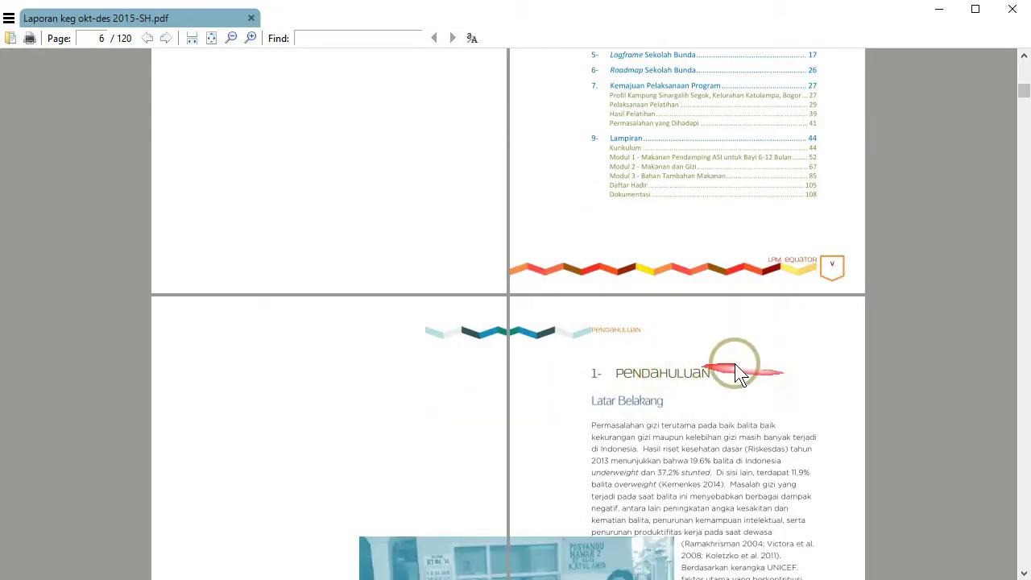
scroll(674, 290, down, 3)
scroll(671, 282, down, 1)
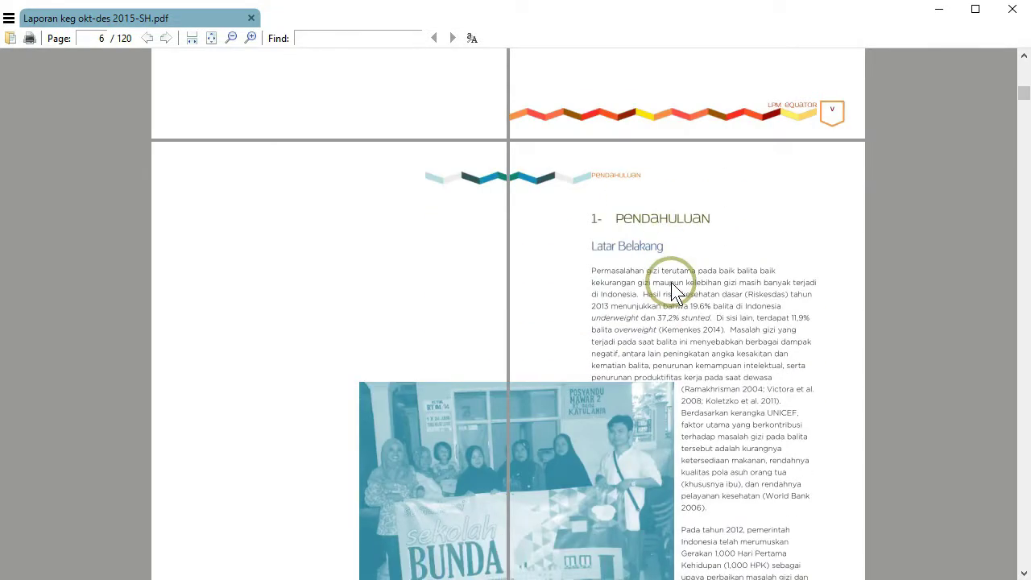
scroll(671, 282, up, 1)
scroll(670, 282, up, 3)
scroll(671, 282, up, 5)
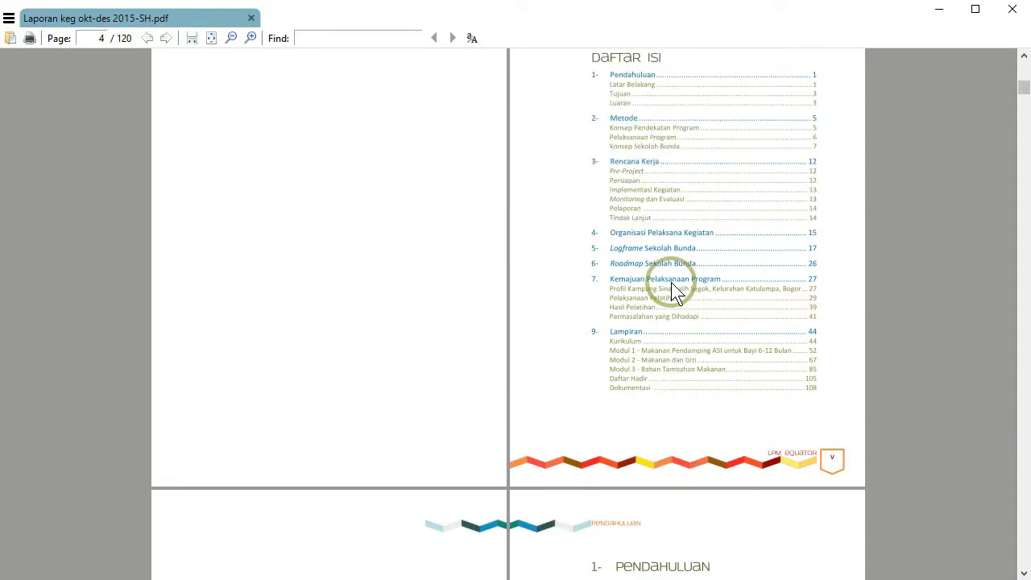
scroll(671, 282, down, 4)
scroll(671, 282, down, 7)
scroll(671, 277, down, 5)
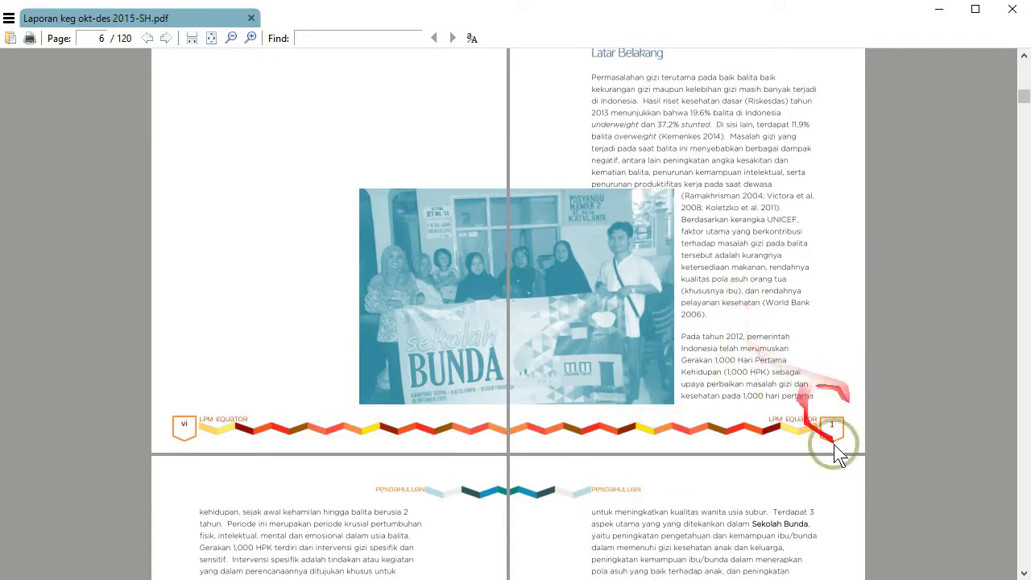
Step: Page past Latar Belakang to page 8 with the Tujuan and Luaran sections
scroll(218, 426, down, 3)
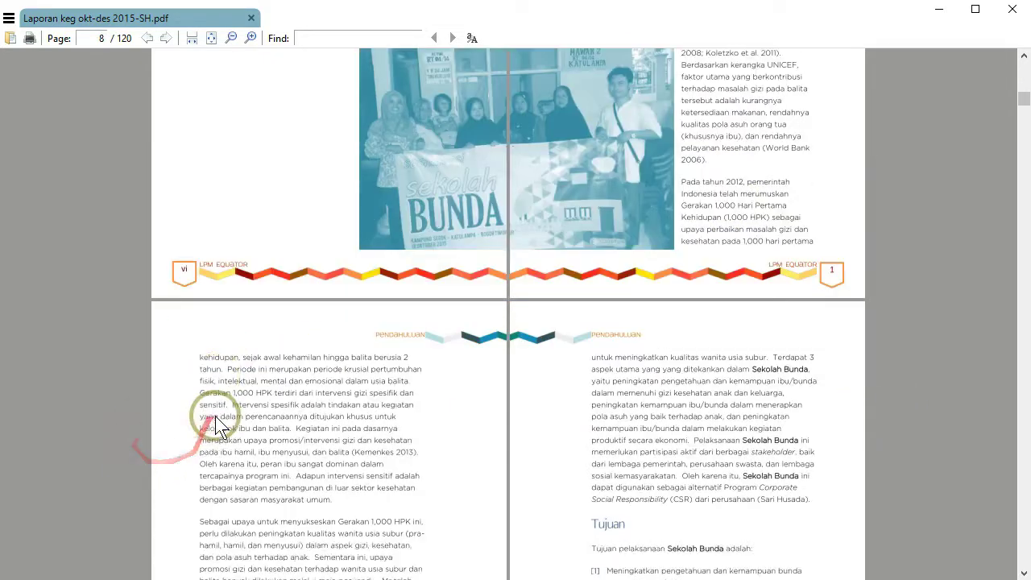
scroll(213, 419, down, 6)
scroll(197, 346, down, 3)
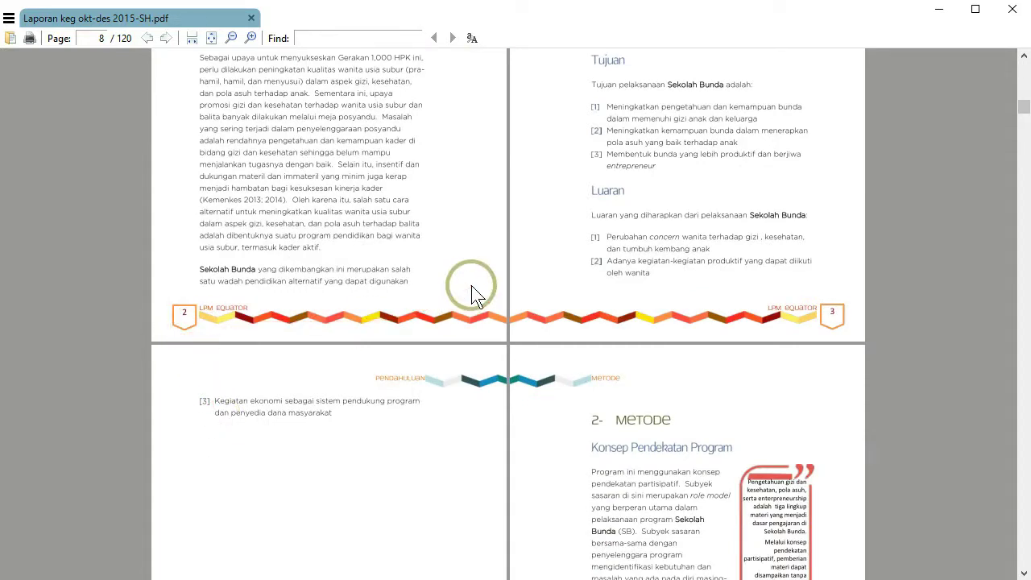
scroll(473, 293, up, 3)
scroll(473, 293, up, 2)
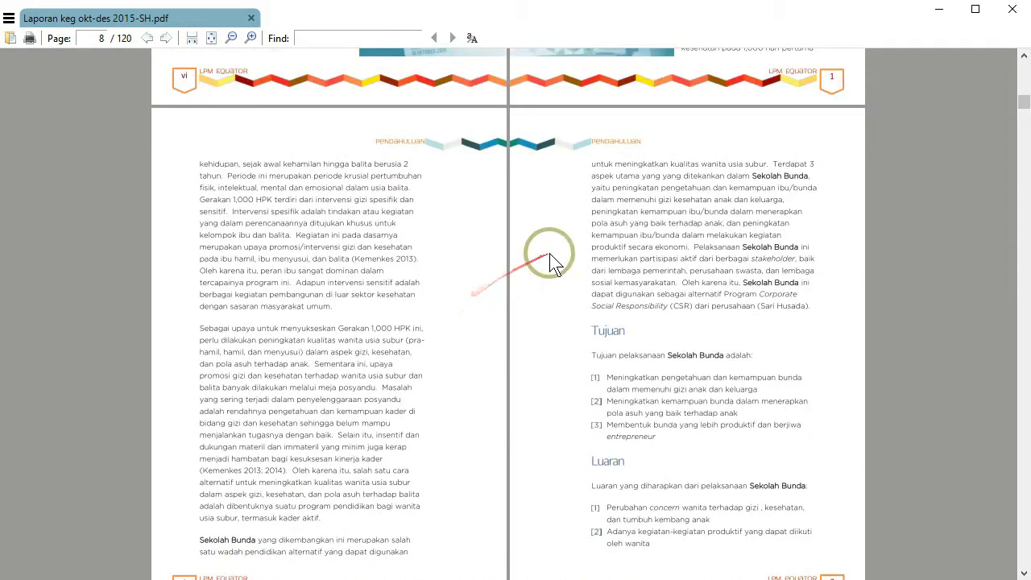
scroll(559, 186, down, 3)
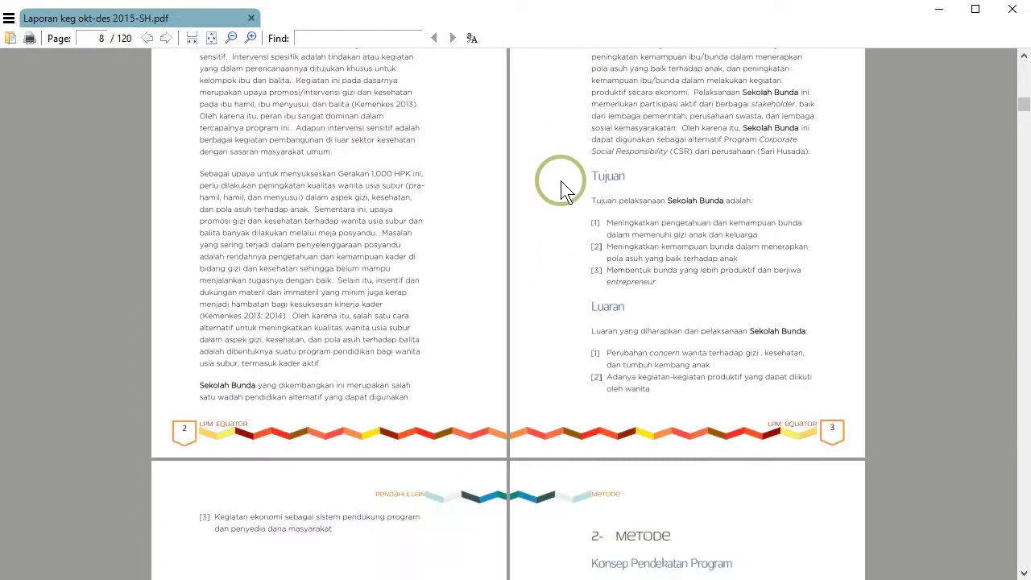
scroll(563, 190, up, 2)
scroll(561, 190, up, 1)
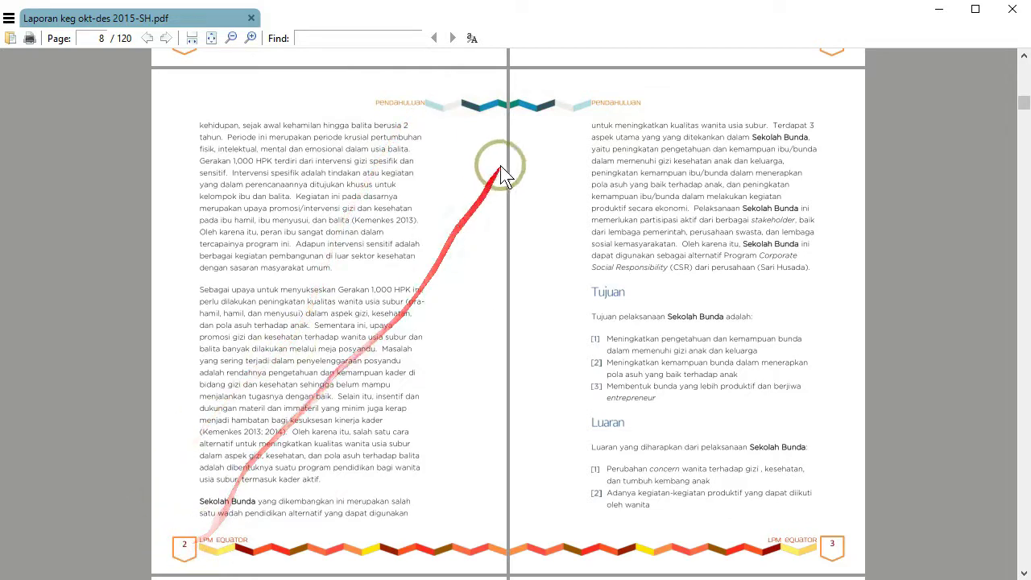
scroll(550, 330, down, 5)
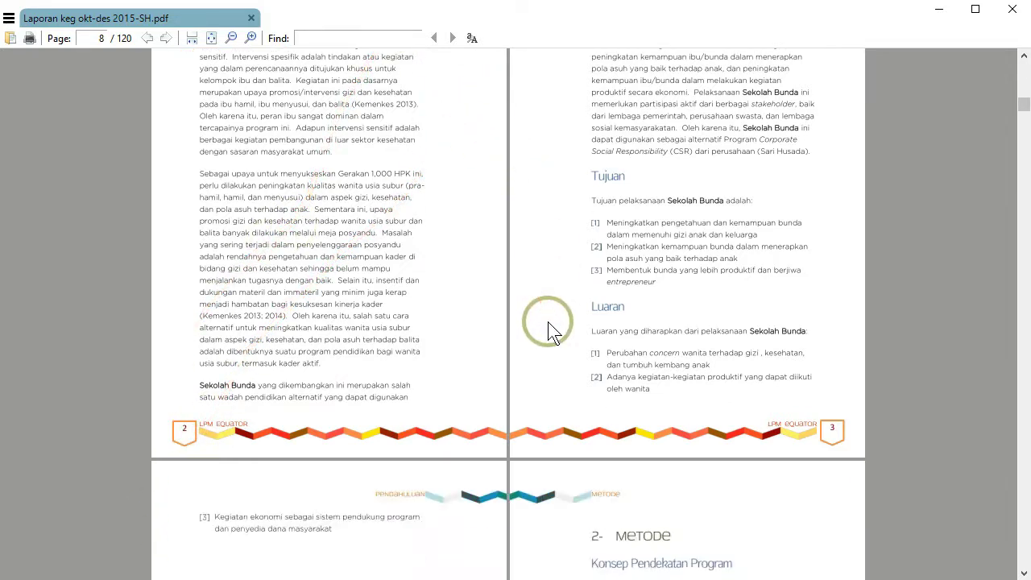
scroll(550, 330, down, 3)
scroll(550, 330, down, 4)
scroll(550, 330, down, 4)
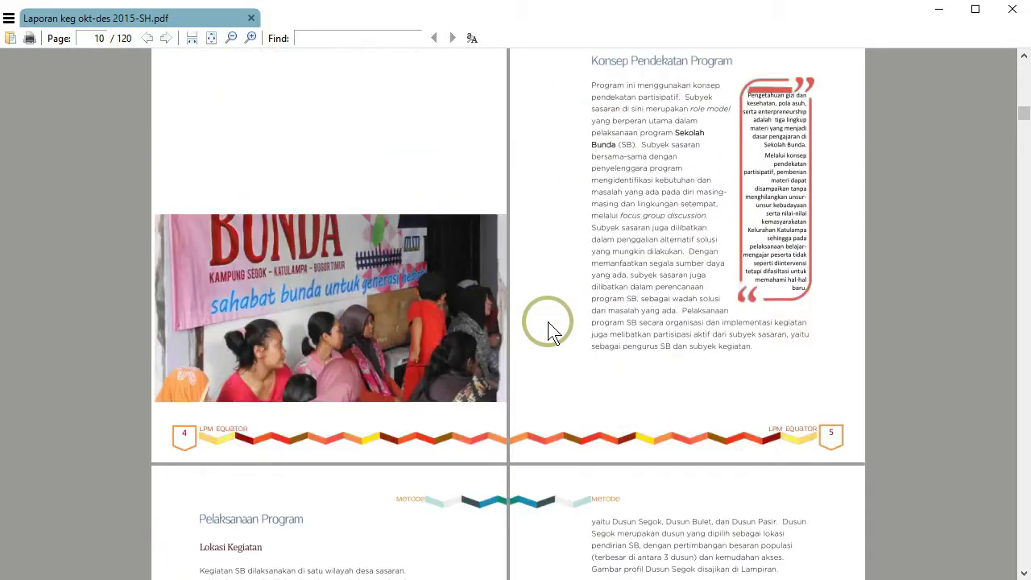
scroll(548, 326, down, 3)
scroll(548, 326, down, 4)
scroll(549, 329, down, 2)
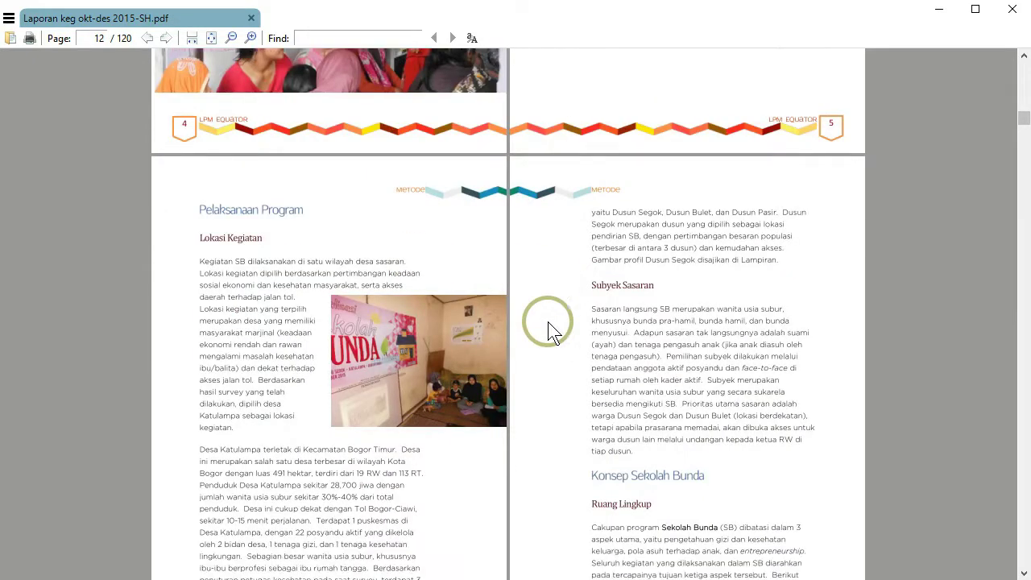
scroll(576, 322, down, 3)
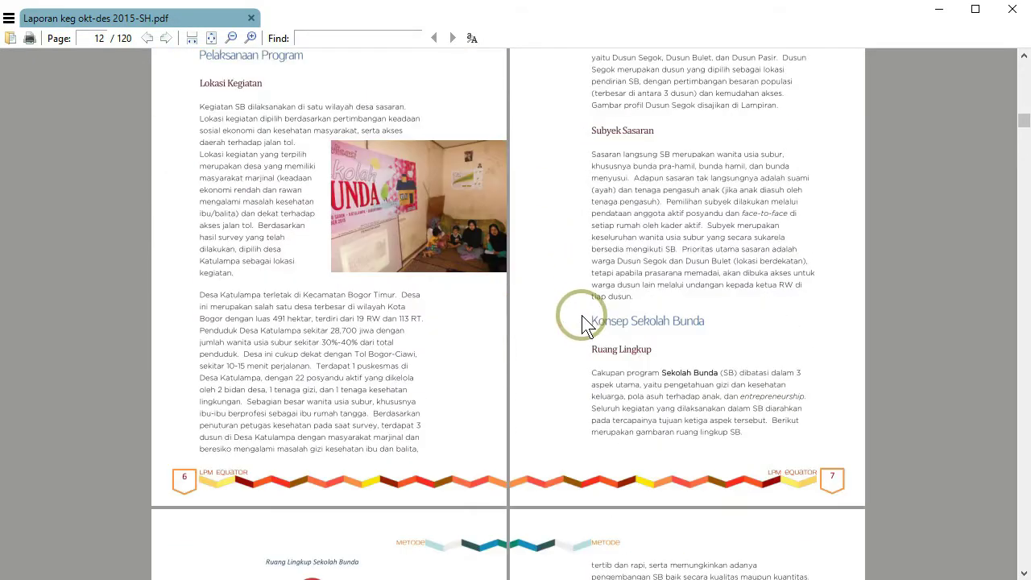
scroll(584, 326, down, 3)
scroll(582, 324, down, 4)
scroll(580, 323, down, 2)
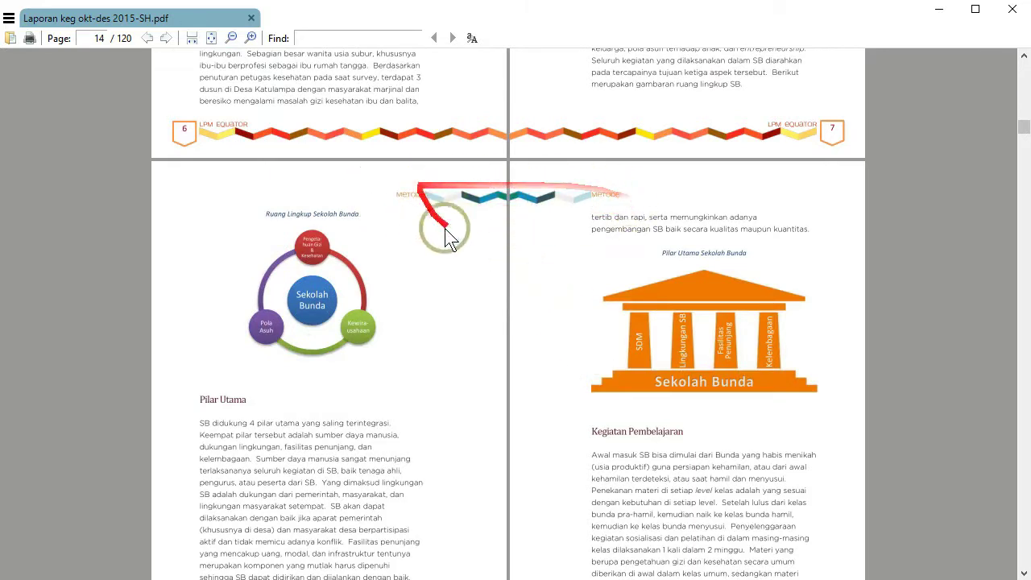
scroll(516, 258, down, 2)
scroll(533, 266, down, 1)
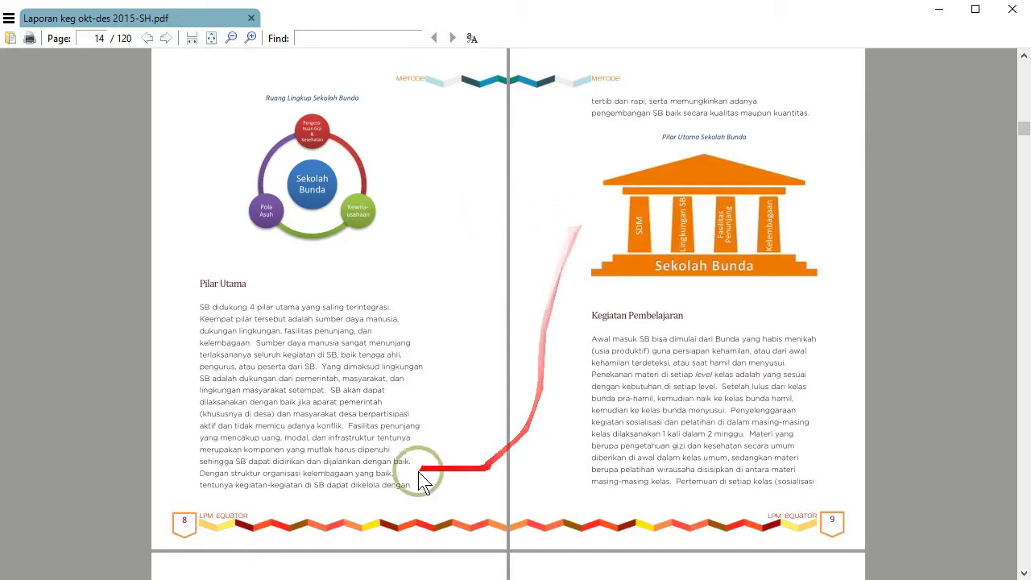
scroll(567, 385, up, 2)
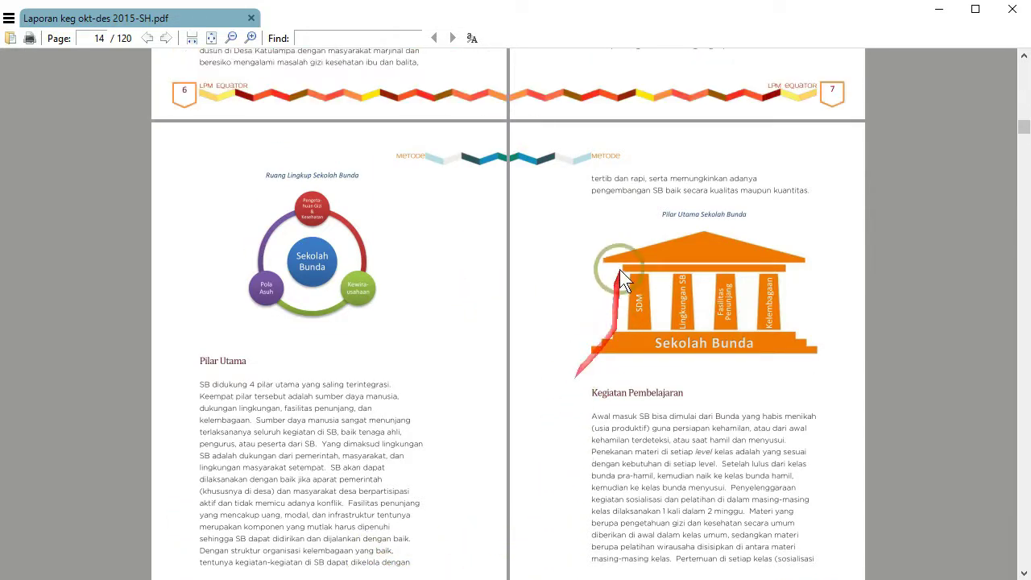
scroll(520, 216, down, 1)
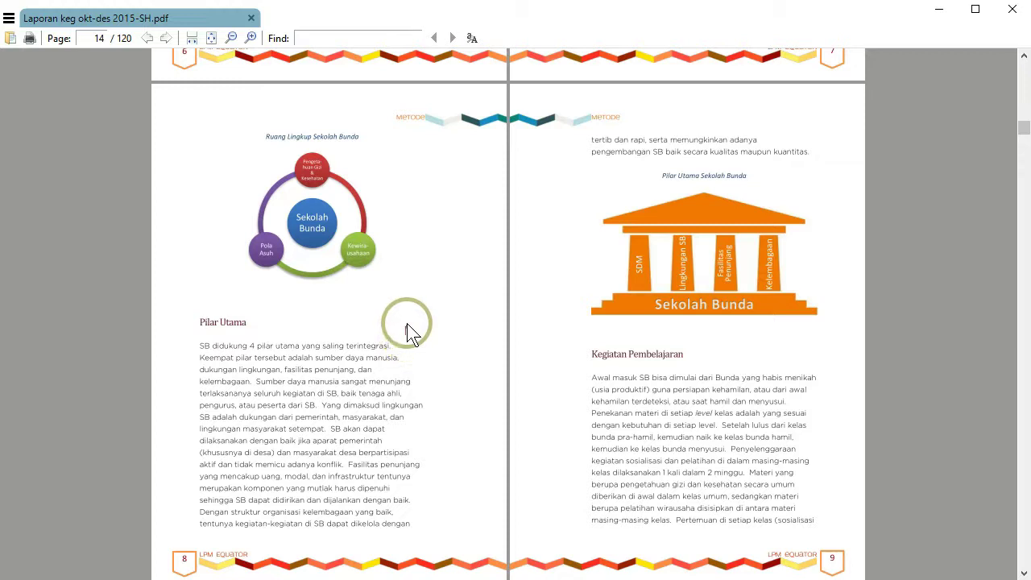
scroll(408, 332, down, 2)
scroll(408, 332, up, 1)
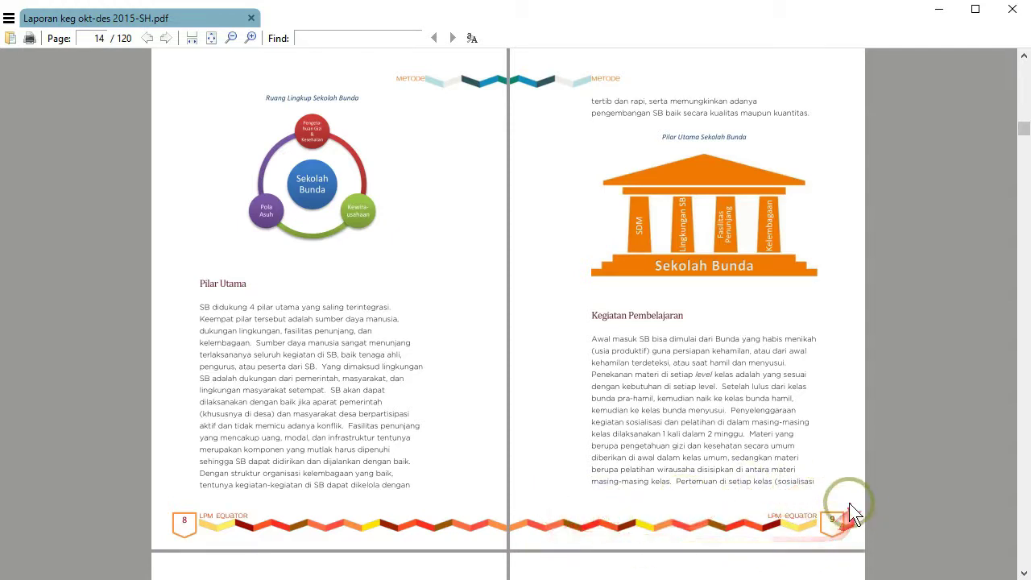
scroll(712, 81, up, 2)
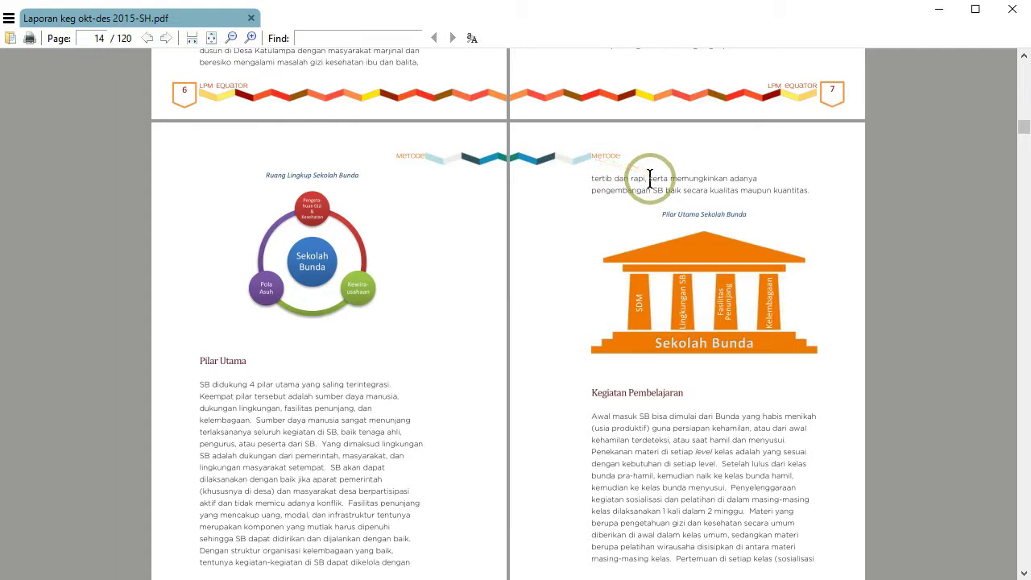
scroll(649, 178, down, 2)
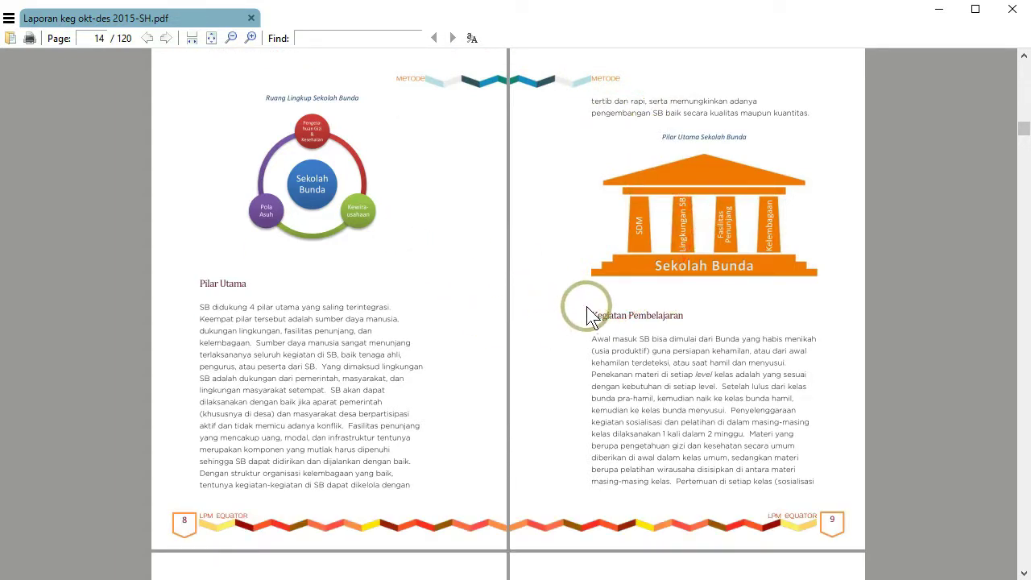
scroll(587, 314, up, 1)
scroll(587, 314, down, 1)
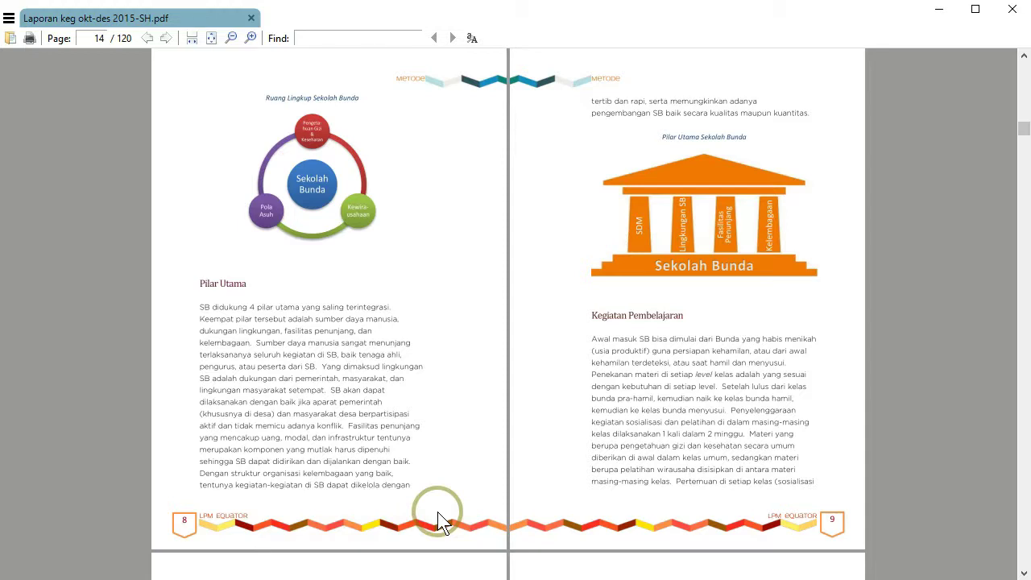
scroll(576, 400, up, 2)
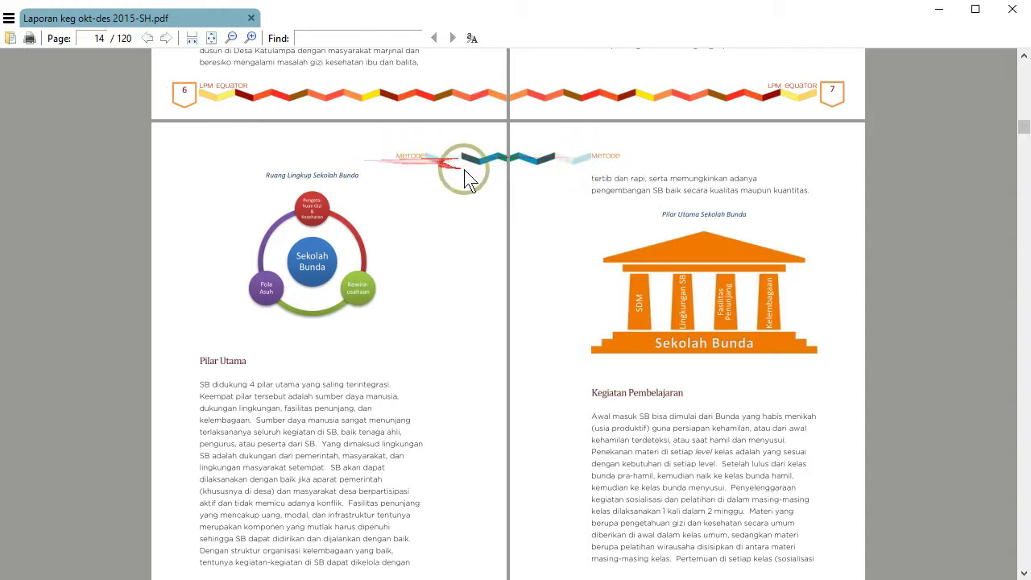
Step: Scroll the PDF report back up toward its cover pages
scroll(375, 274, down, 4)
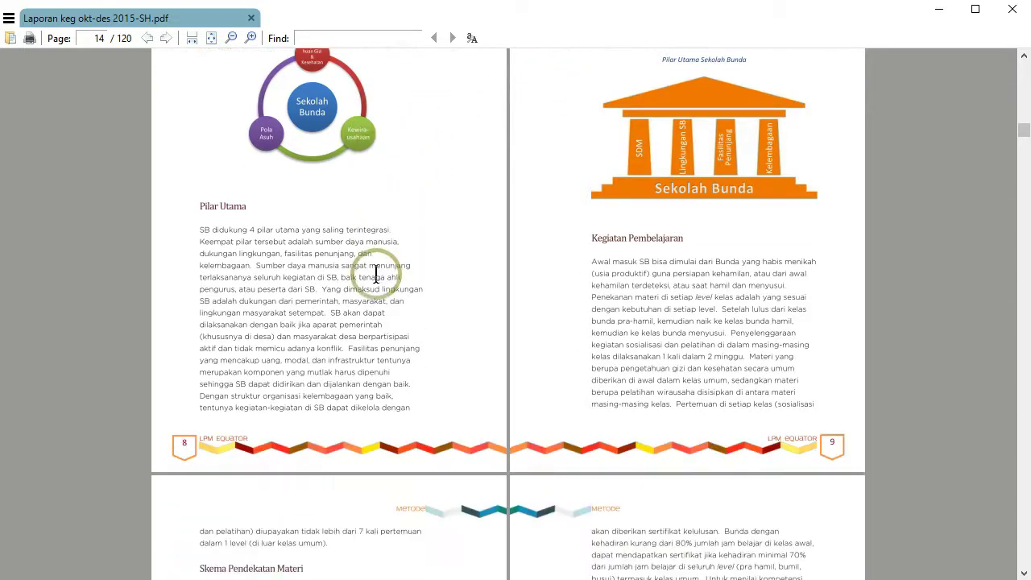
scroll(376, 274, down, 4)
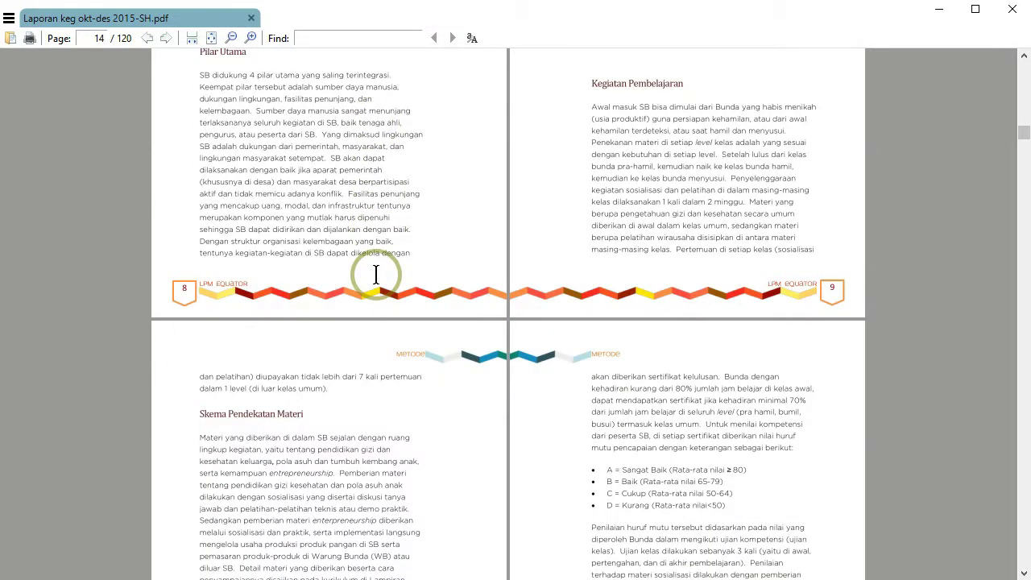
scroll(375, 274, down, 5)
scroll(544, 334, up, 6)
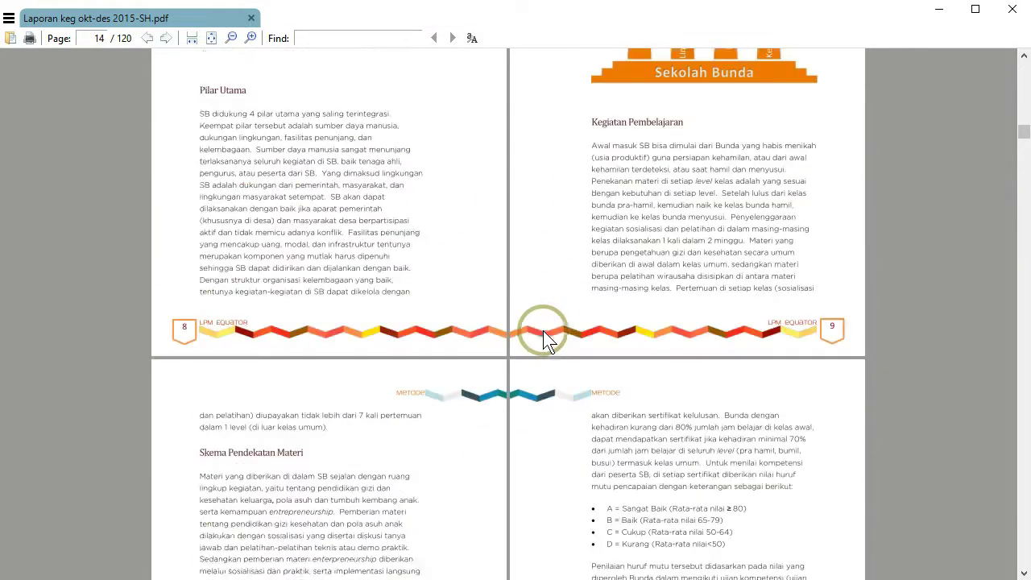
scroll(542, 334, up, 9)
scroll(543, 335, up, 10)
scroll(543, 334, up, 8)
scroll(543, 334, up, 4)
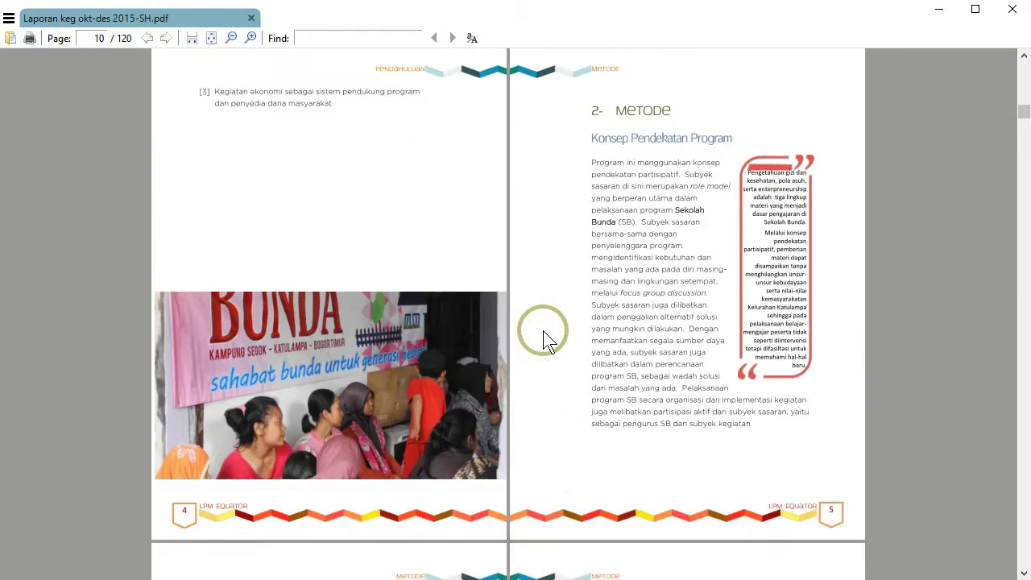
scroll(543, 334, up, 5)
scroll(542, 334, up, 6)
scroll(543, 334, up, 3)
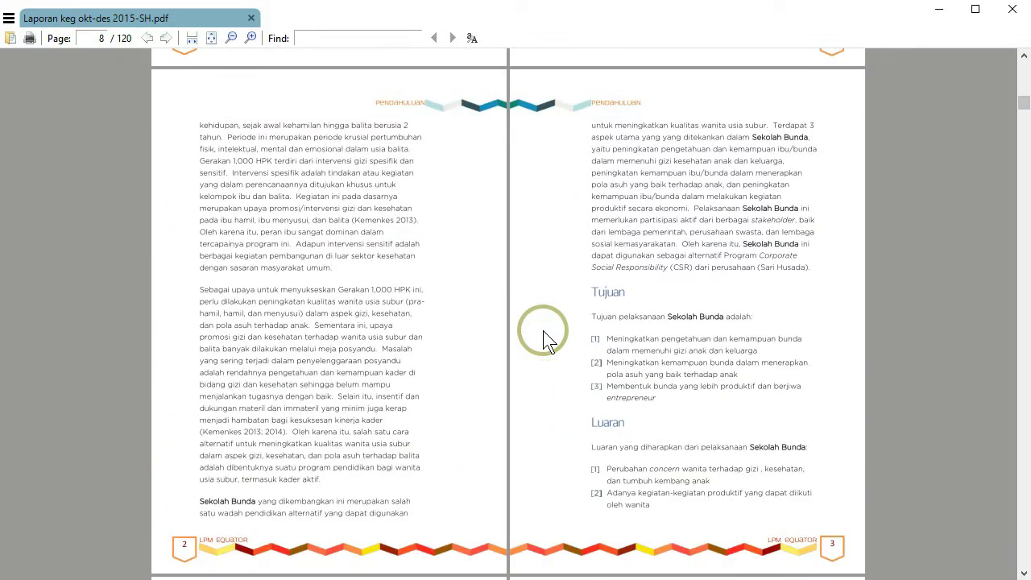
scroll(543, 337, up, 2)
scroll(543, 337, up, 4)
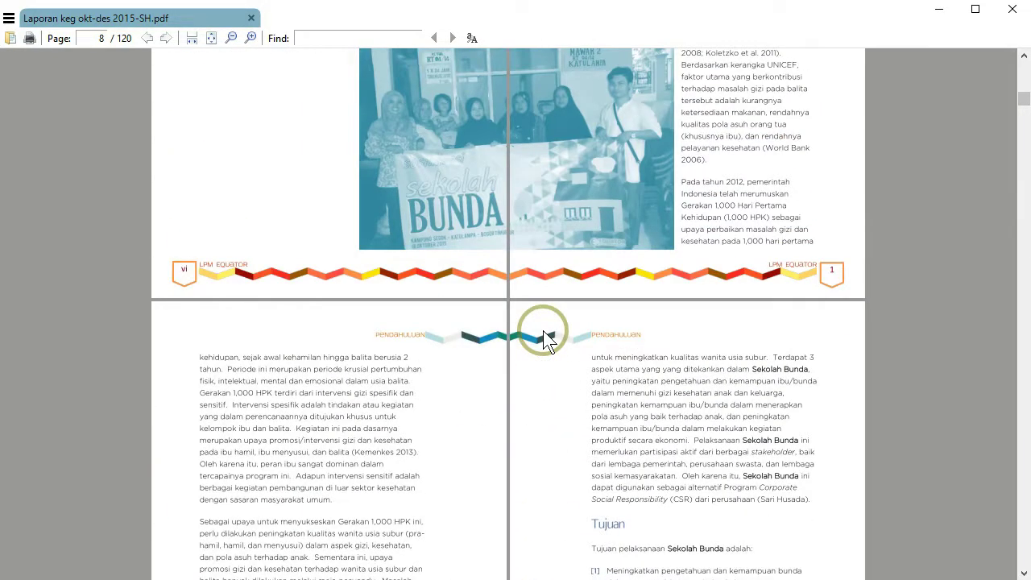
scroll(543, 330, up, 5)
scroll(543, 330, up, 5)
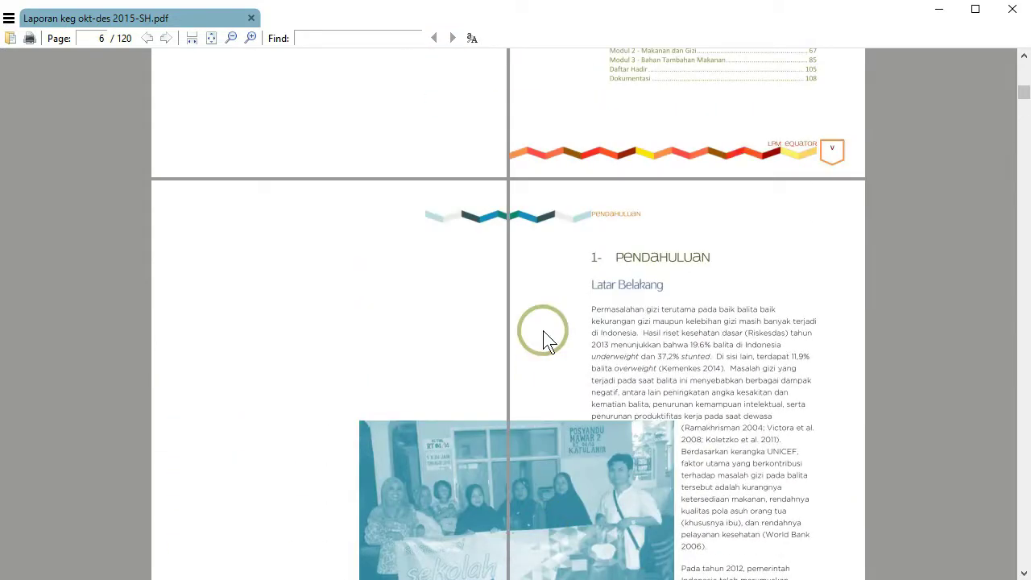
scroll(543, 331, up, 3)
scroll(543, 330, up, 3)
scroll(543, 330, up, 3)
scroll(543, 330, up, 4)
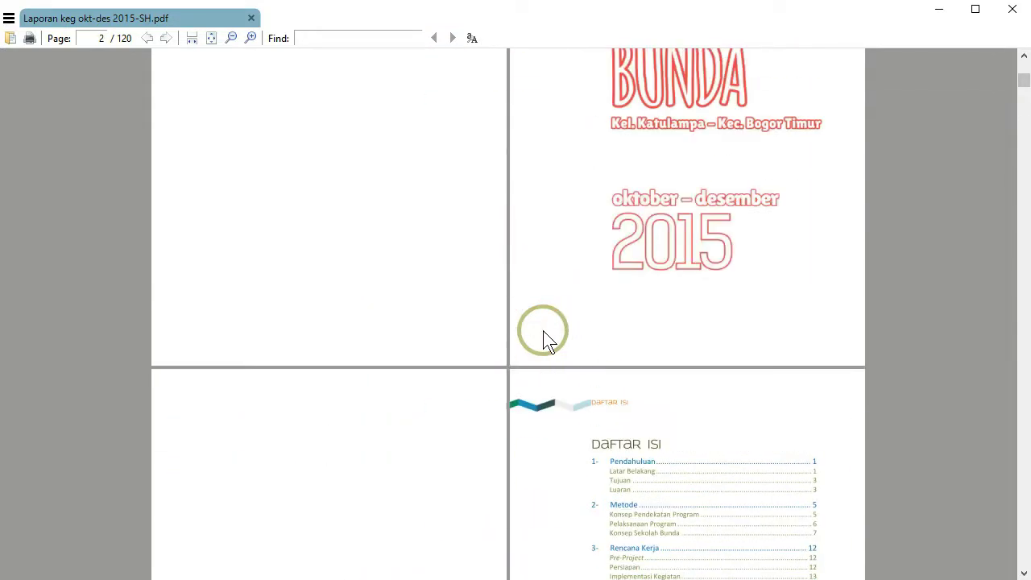
scroll(543, 330, up, 6)
scroll(543, 337, up, 1)
Step: Leave the report at page 2 and bring Word's blank Document1 forward
click(551, 333)
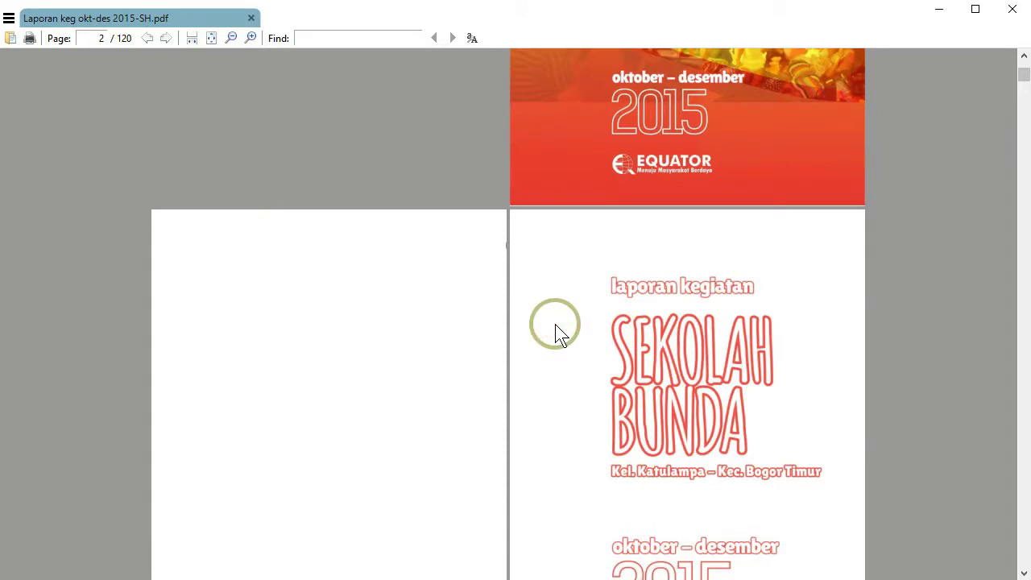
scroll(556, 326, down, 3)
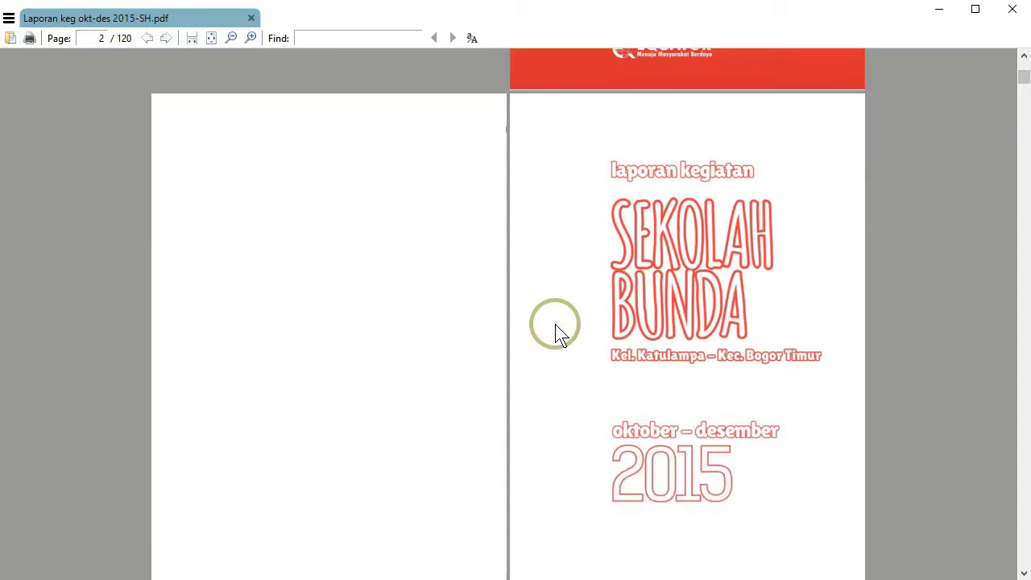
scroll(556, 326, down, 4)
scroll(556, 327, up, 4)
scroll(556, 327, up, 4)
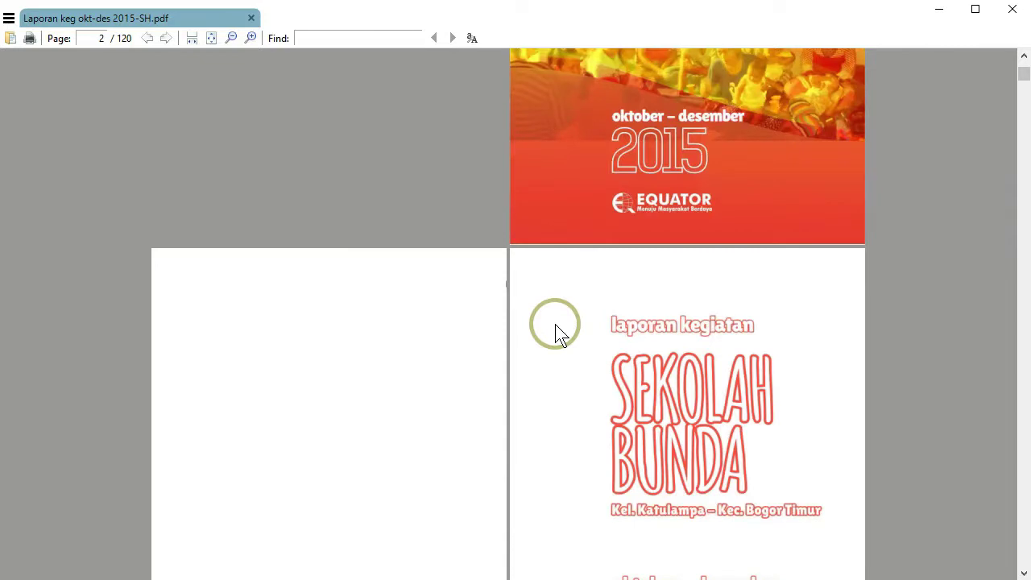
key(alt+Tab)
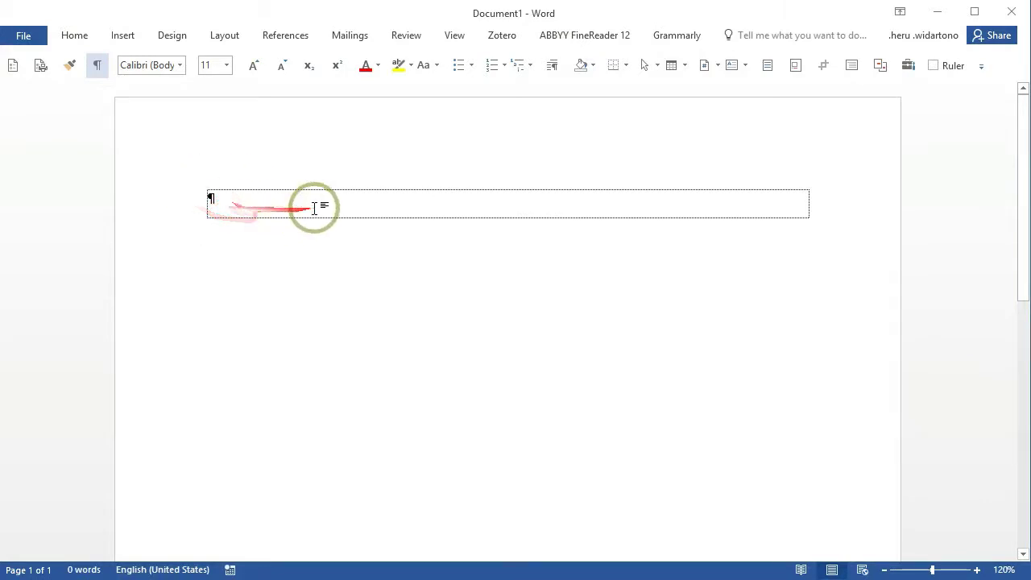
Step: Scroll Word's page with the empty text frame down and back up
scroll(314, 207, down, 10)
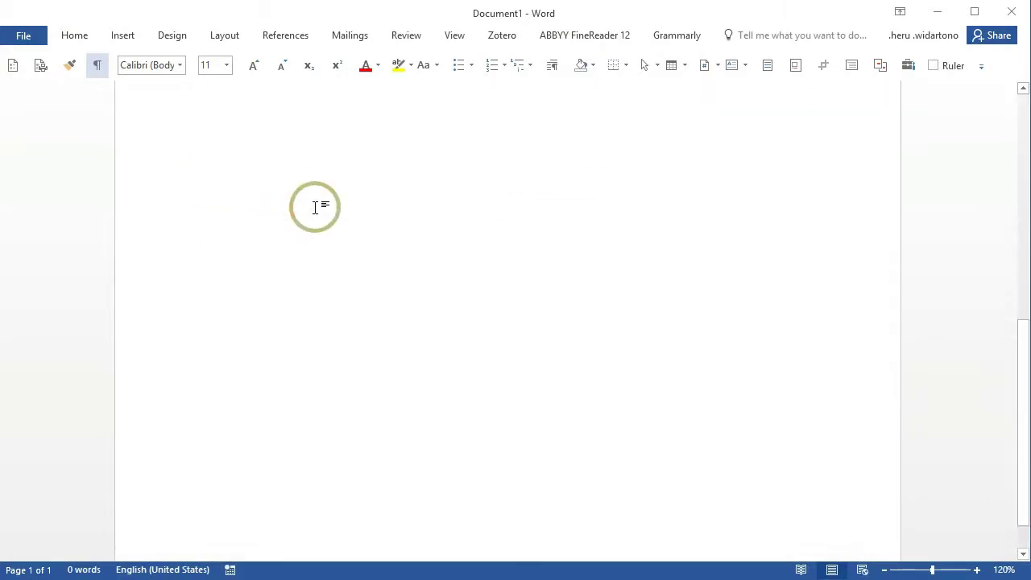
scroll(314, 207, up, 5)
scroll(314, 207, up, 5)
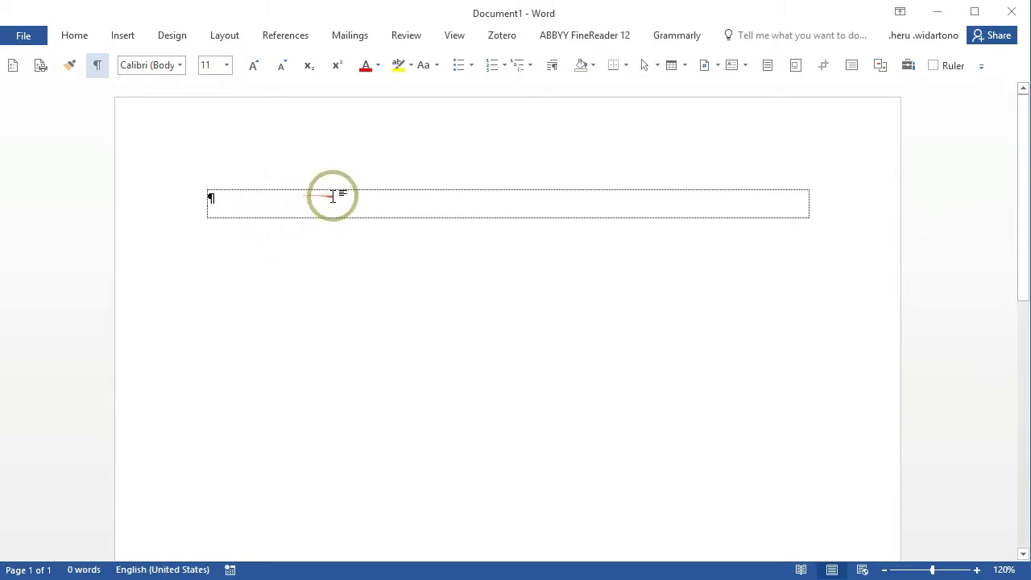
scroll(270, 206, down, 1)
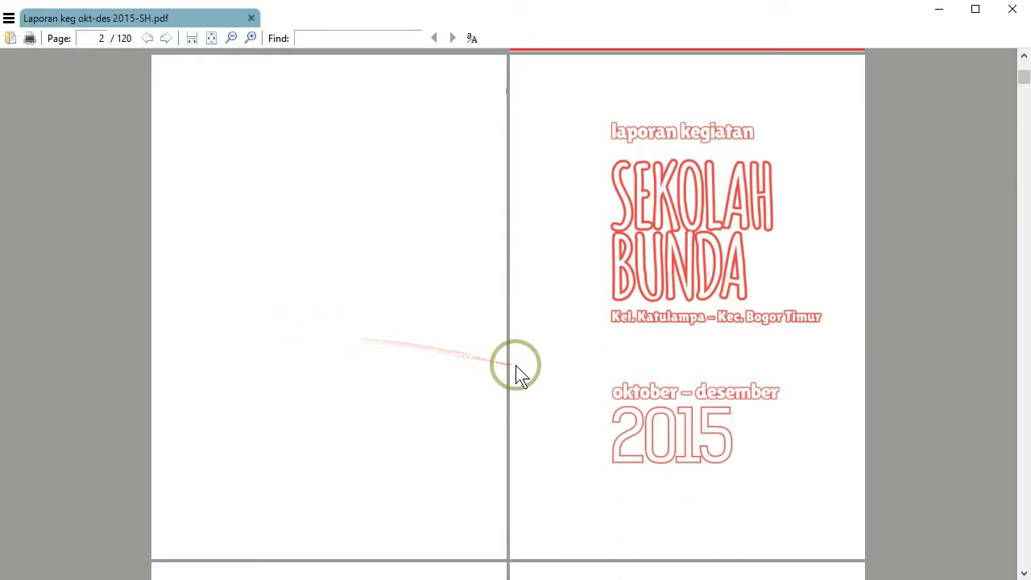
Step: Scroll between the PDF's front cover and 'Sekolah Bunda' title page to study the layout
scroll(518, 374, up, 3)
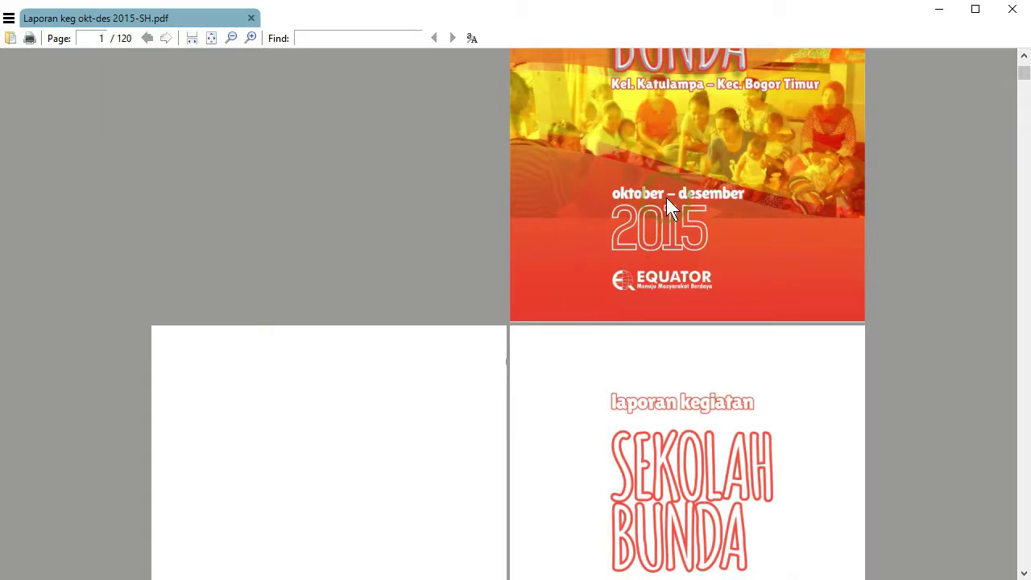
scroll(721, 198, up, 1)
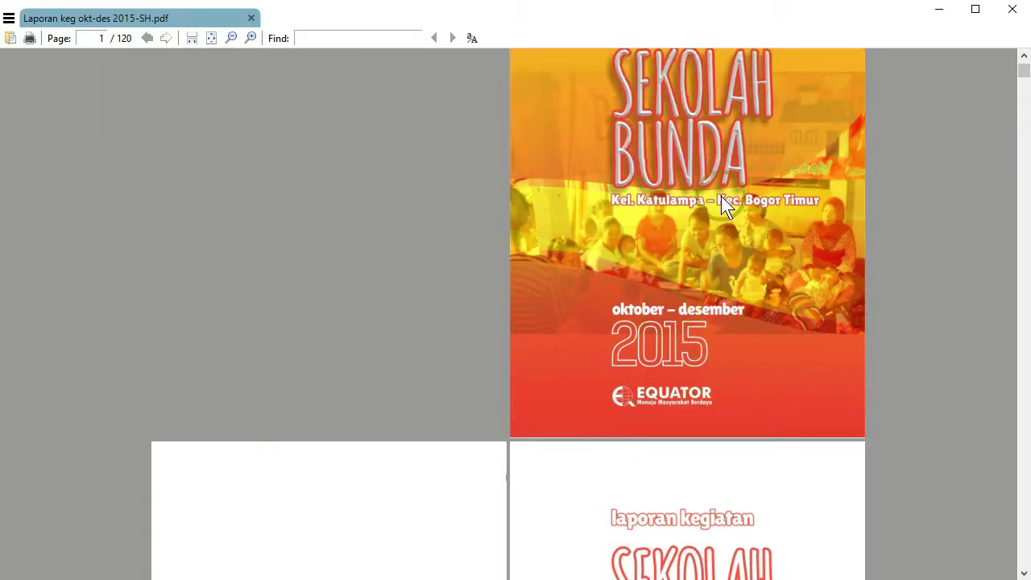
scroll(730, 257, down, 2)
scroll(730, 248, down, 2)
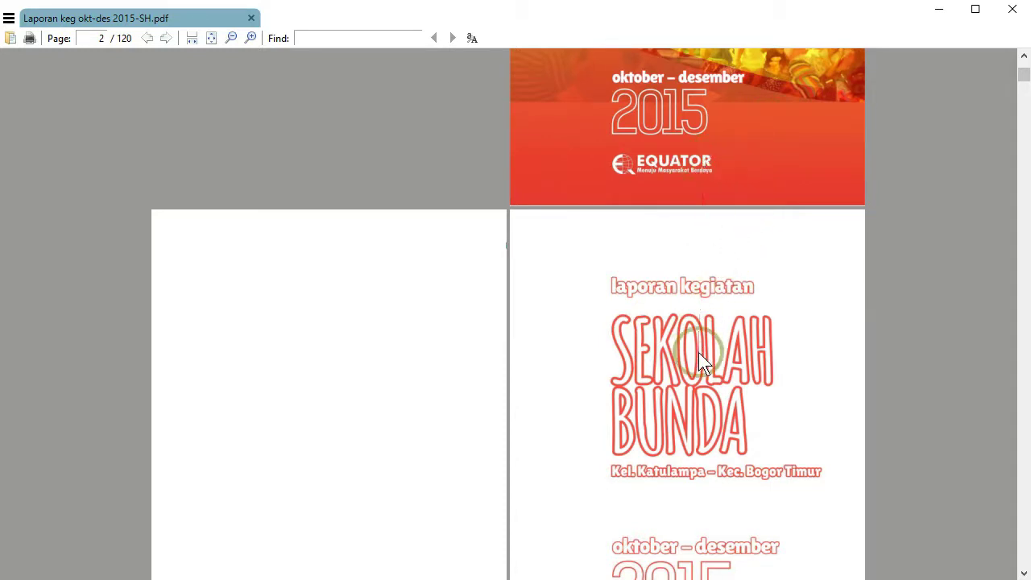
scroll(662, 197, up, 3)
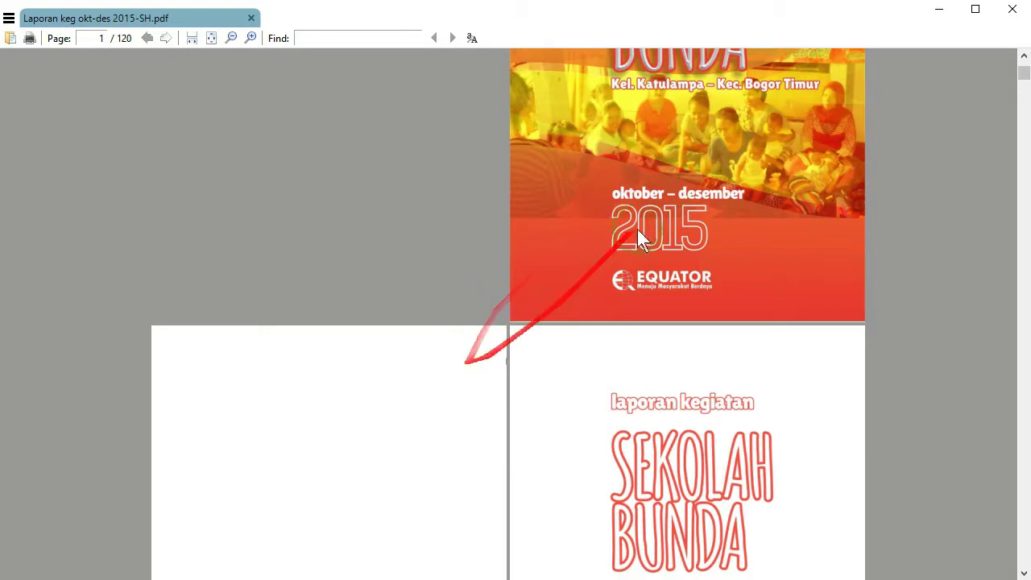
scroll(360, 425, down, 3)
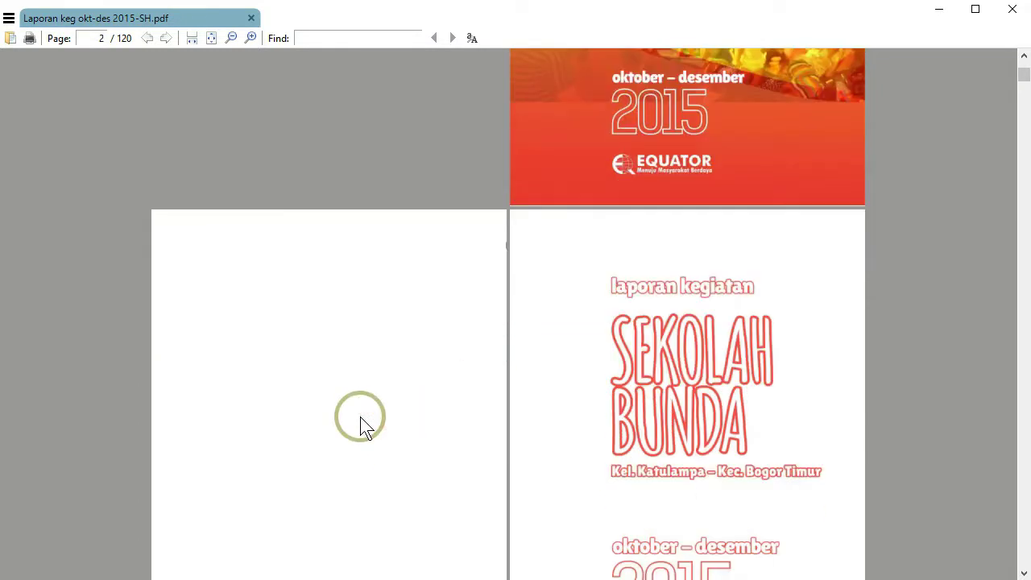
scroll(360, 425, down, 4)
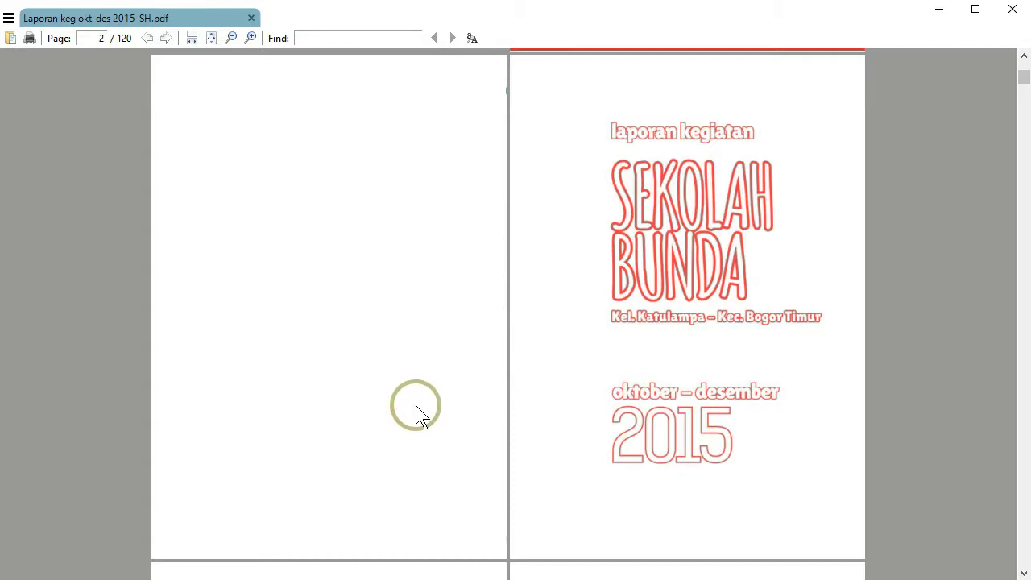
scroll(369, 373, up, 1)
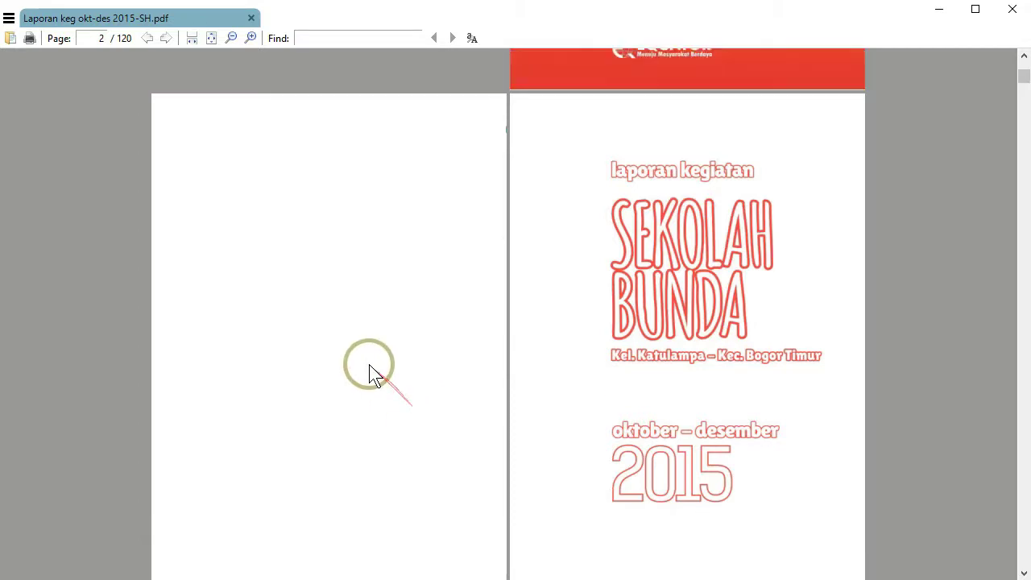
scroll(369, 372, up, 5)
scroll(369, 373, down, 3)
scroll(369, 373, down, 3)
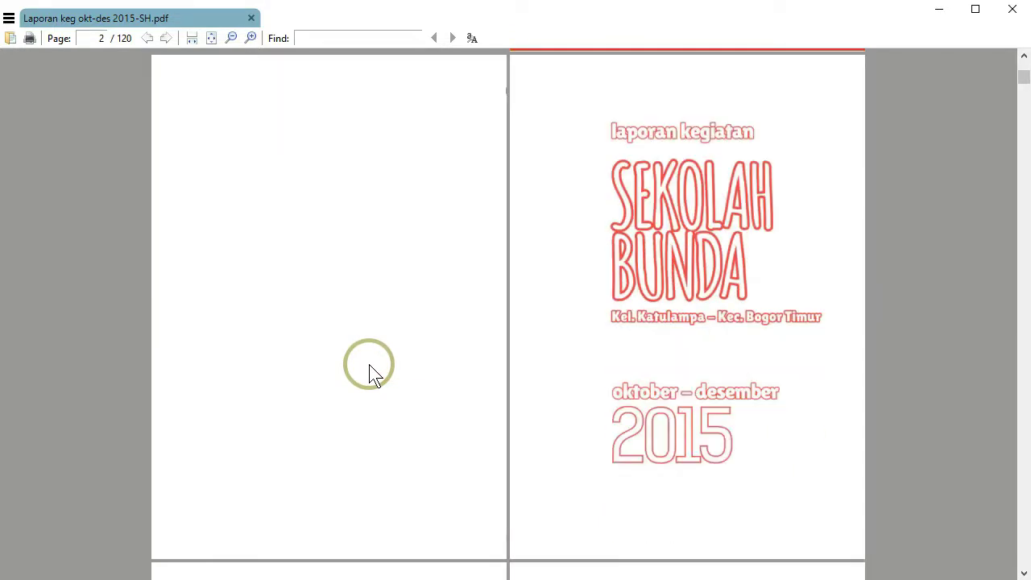
scroll(369, 373, up, 3)
scroll(369, 373, up, 3)
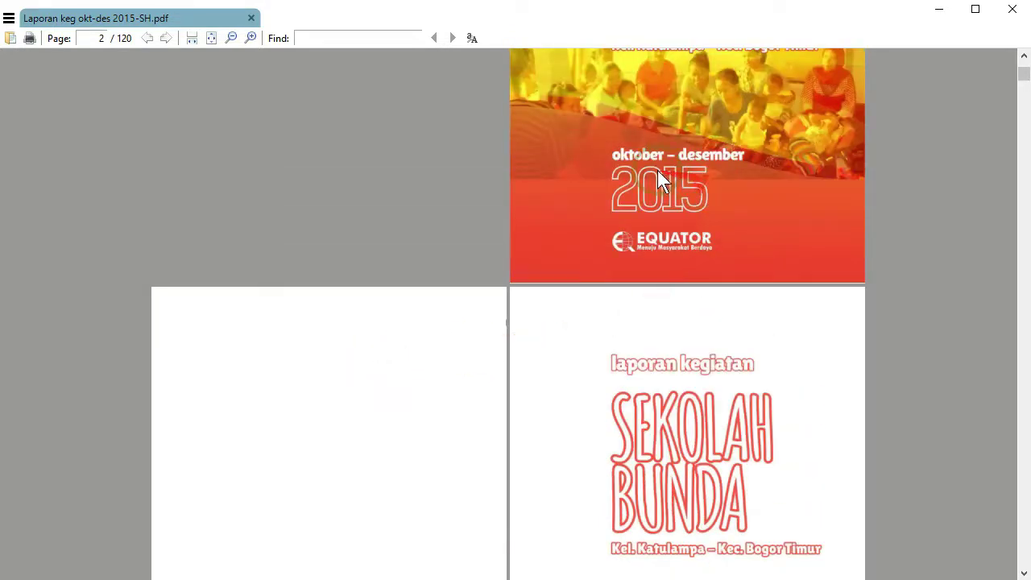
scroll(692, 485, down, 3)
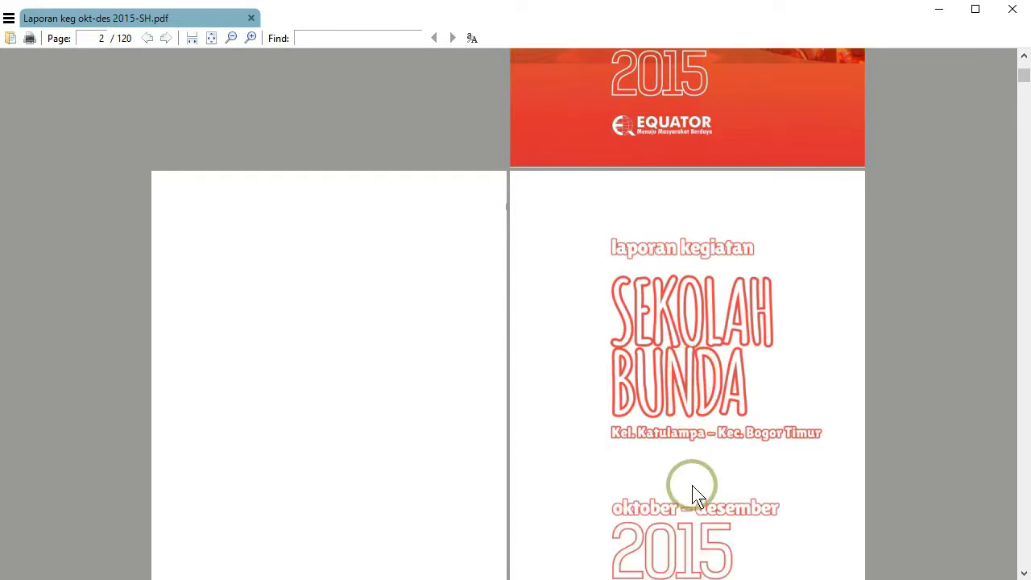
scroll(692, 485, up, 4)
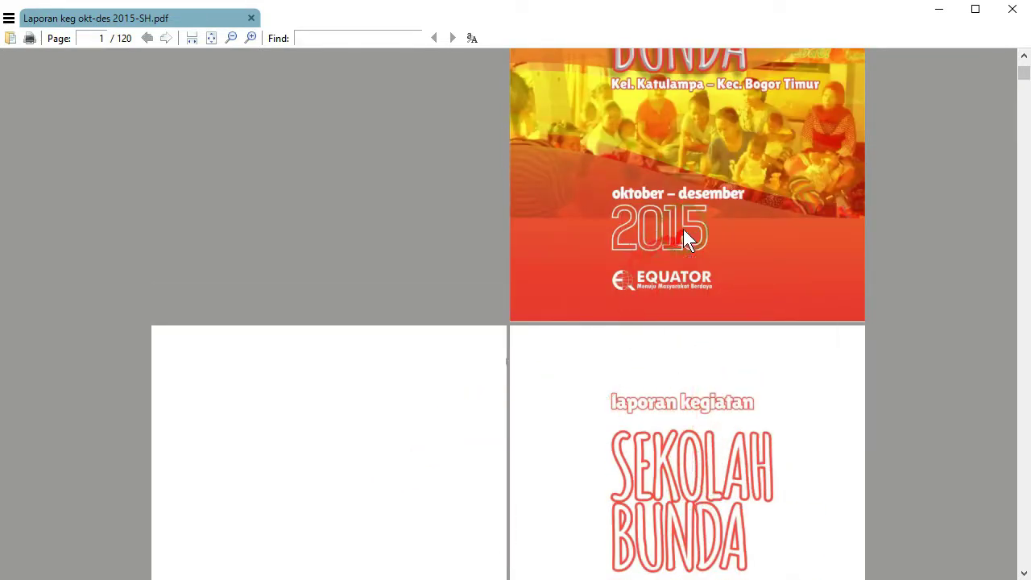
scroll(337, 421, down, 3)
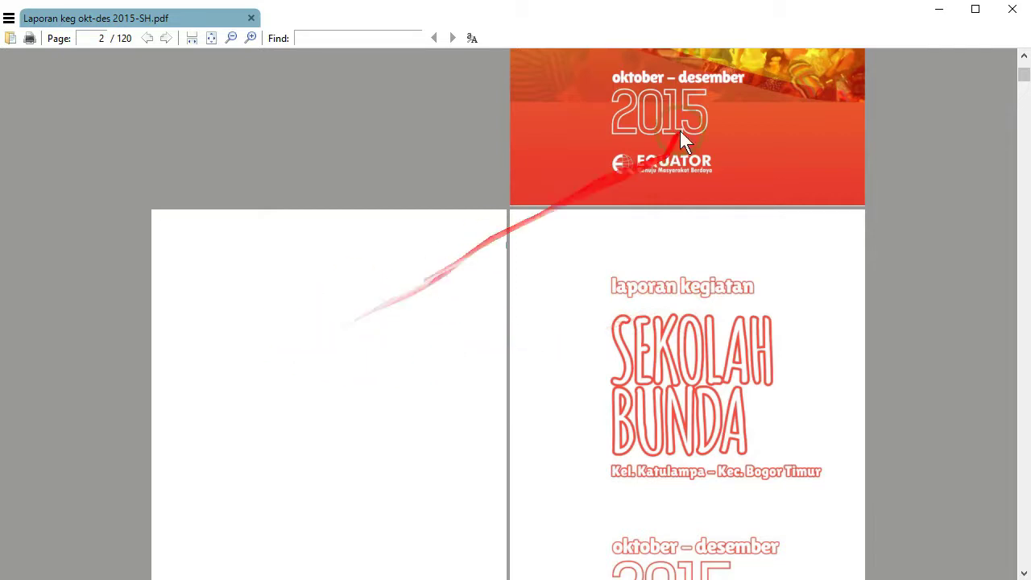
scroll(612, 238, up, 3)
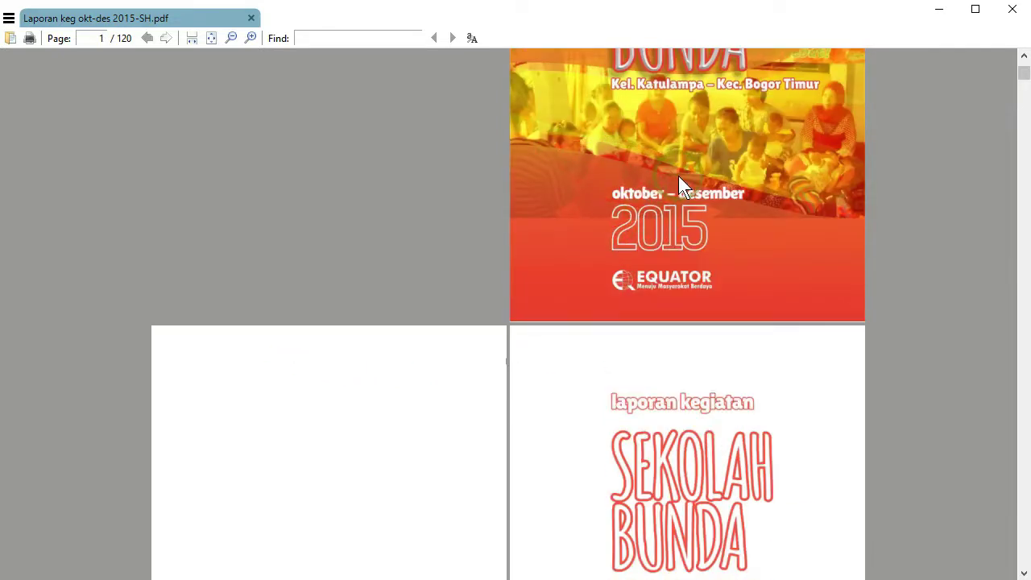
scroll(656, 178, down, 3)
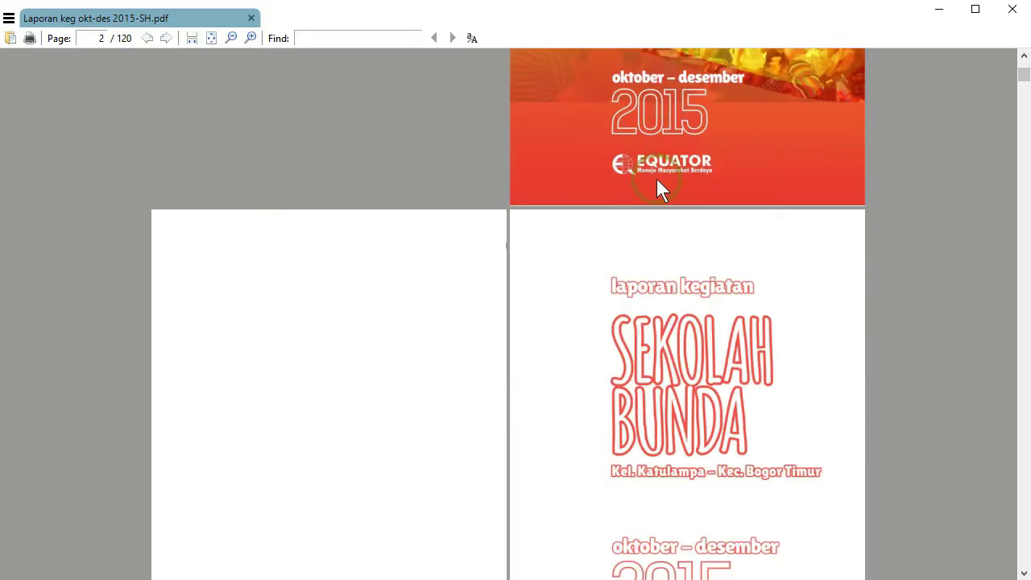
scroll(657, 179, up, 3)
scroll(656, 179, up, 4)
scroll(669, 217, down, 3)
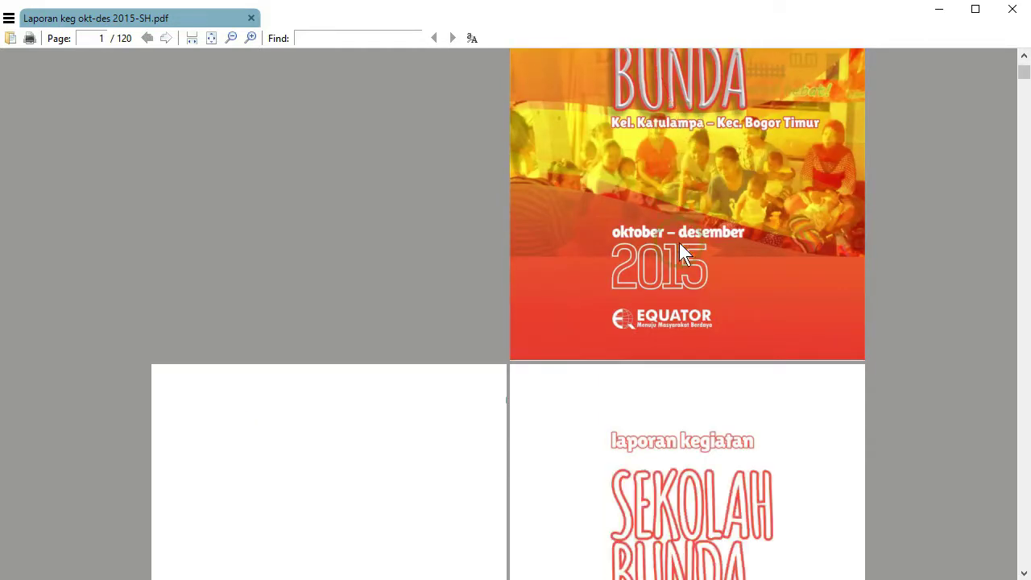
scroll(679, 242, down, 7)
scroll(679, 242, down, 2)
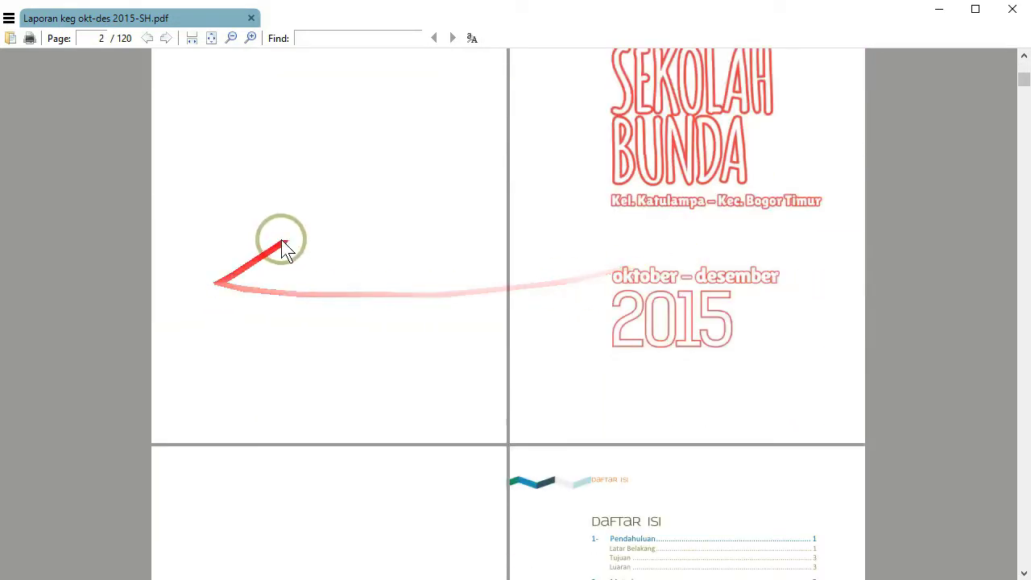
scroll(284, 250, up, 4)
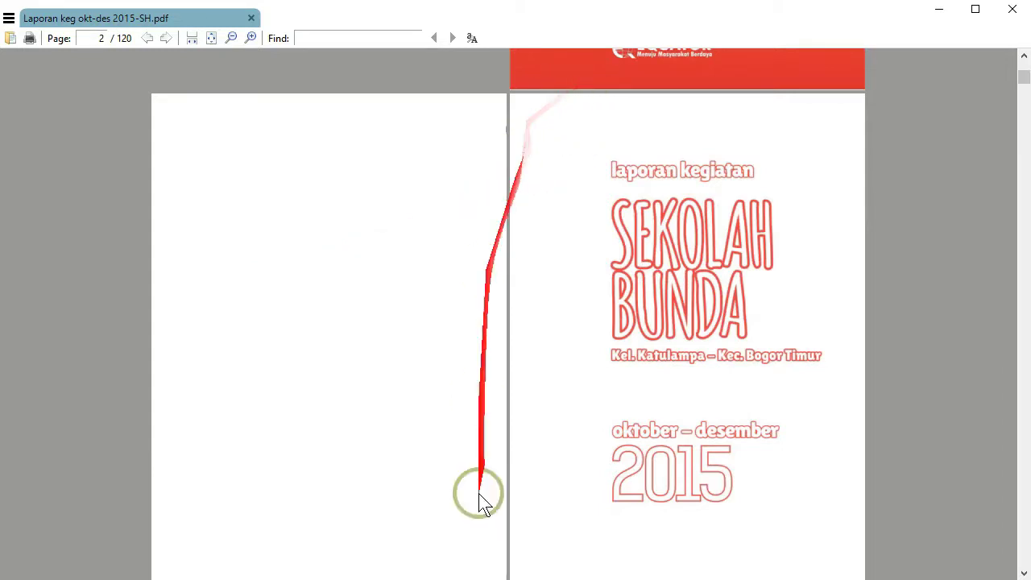
Step: Type 'jdsklj fkljsd fjlsdkj fsl skjd' in Word's text frame and add a page break
mouse_move(419, 579)
click(419, 556)
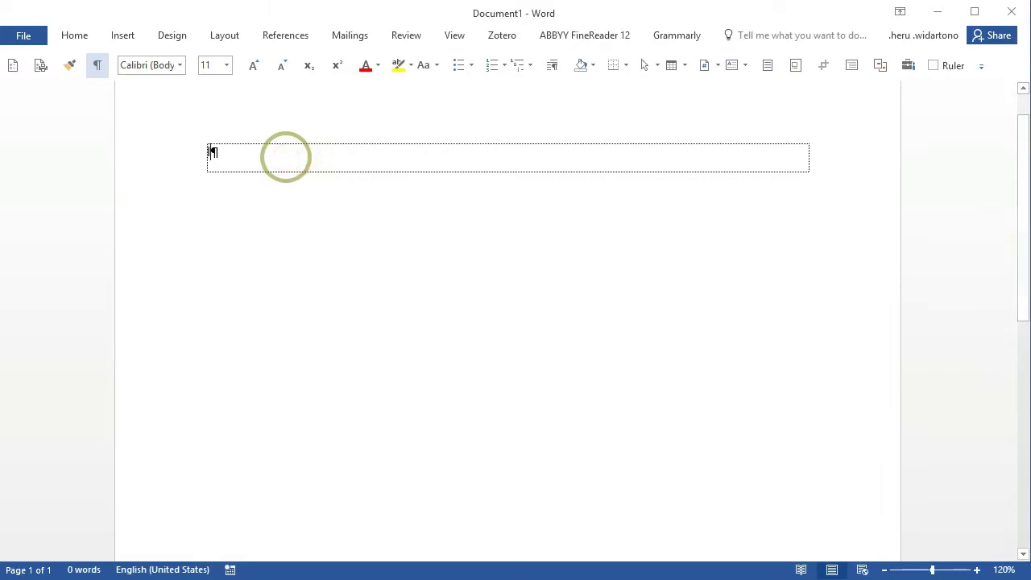
text(jdsklj fkljsd fjlsdkj f)
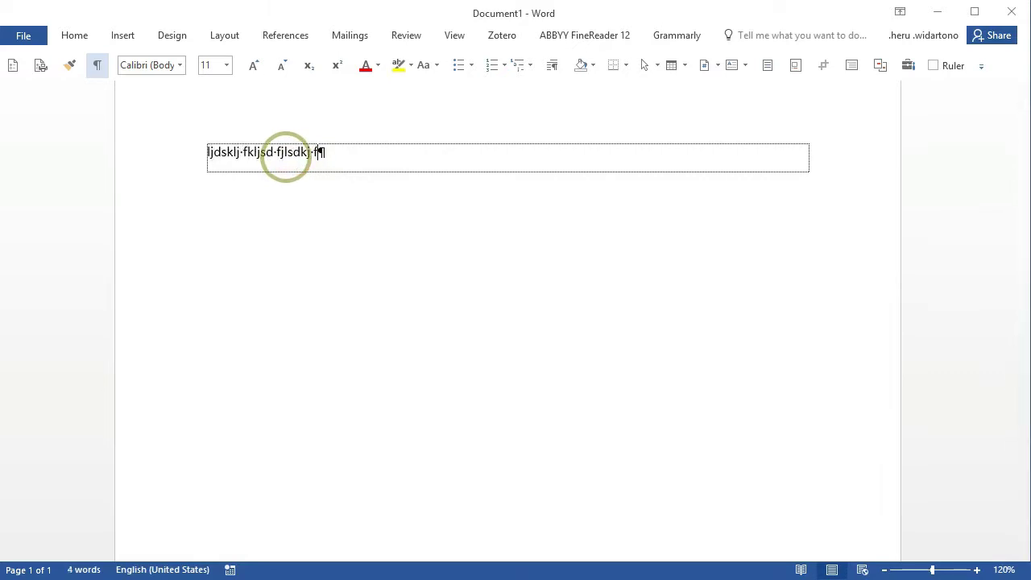
text(sl skjd)
key(ctrl+Return)
ctrl+scroll(324, 202, down, 5)
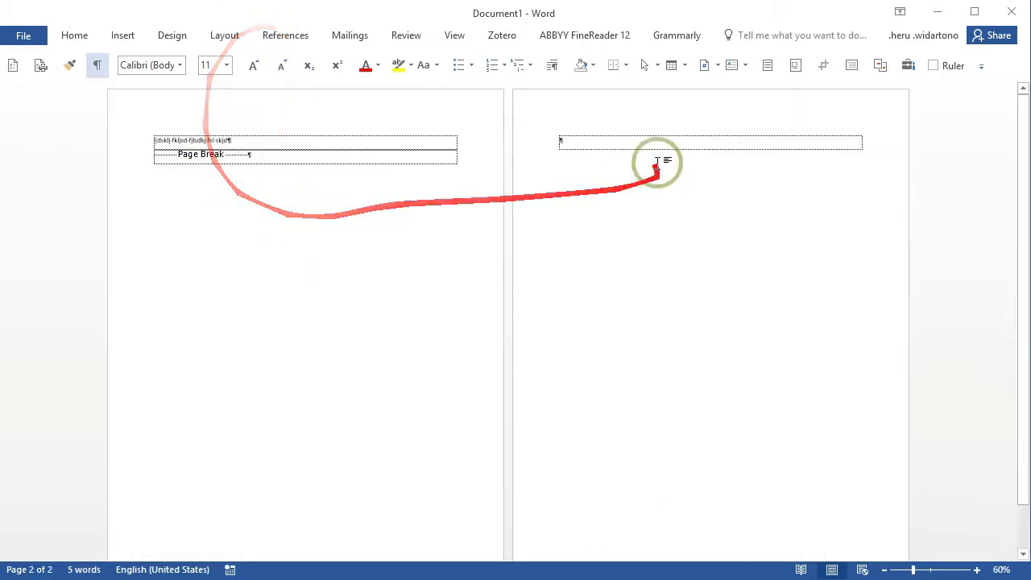
click(261, 144)
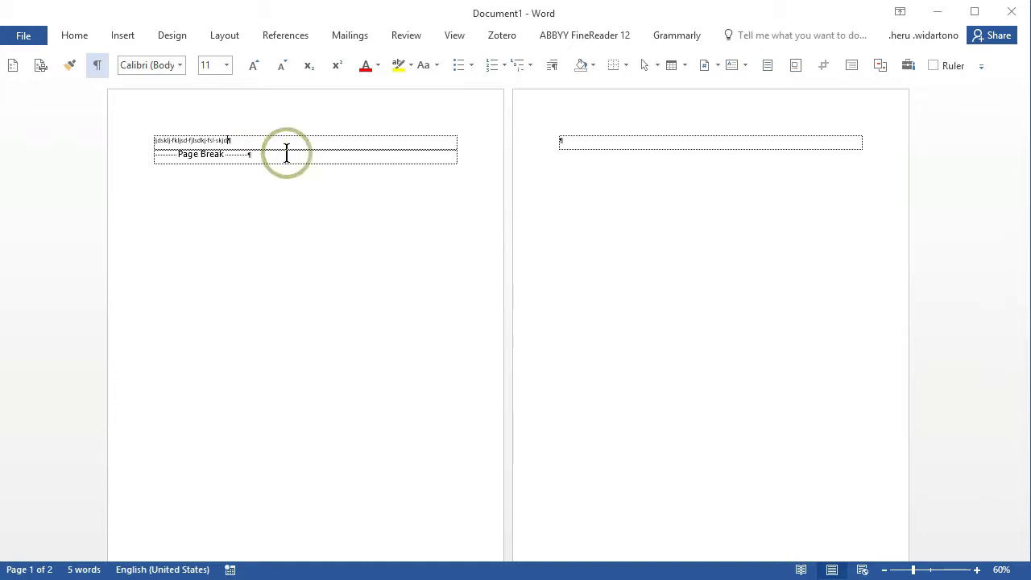
click(318, 165)
scroll(319, 164, down, 1)
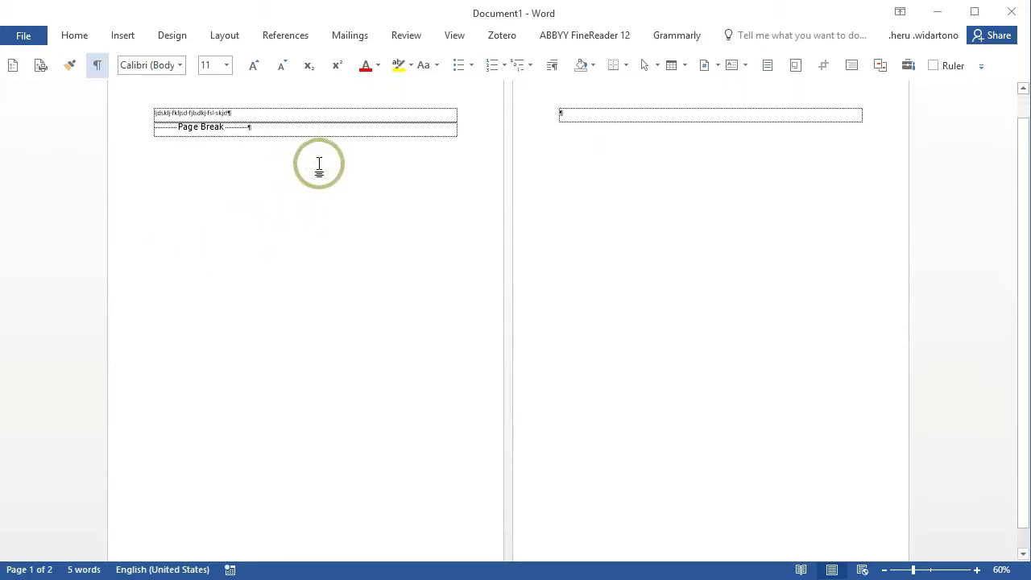
scroll(319, 164, up, 1)
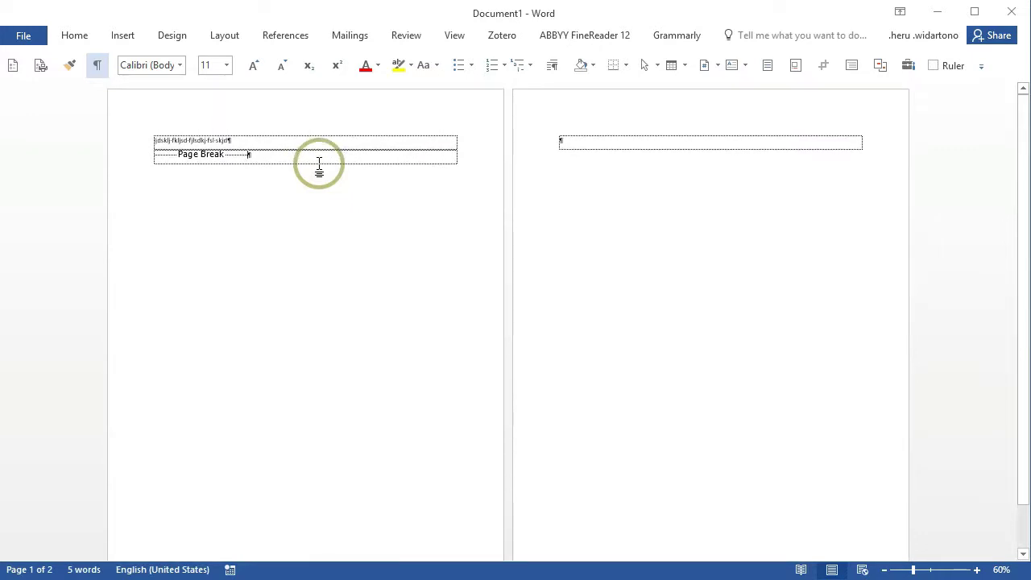
click(641, 146)
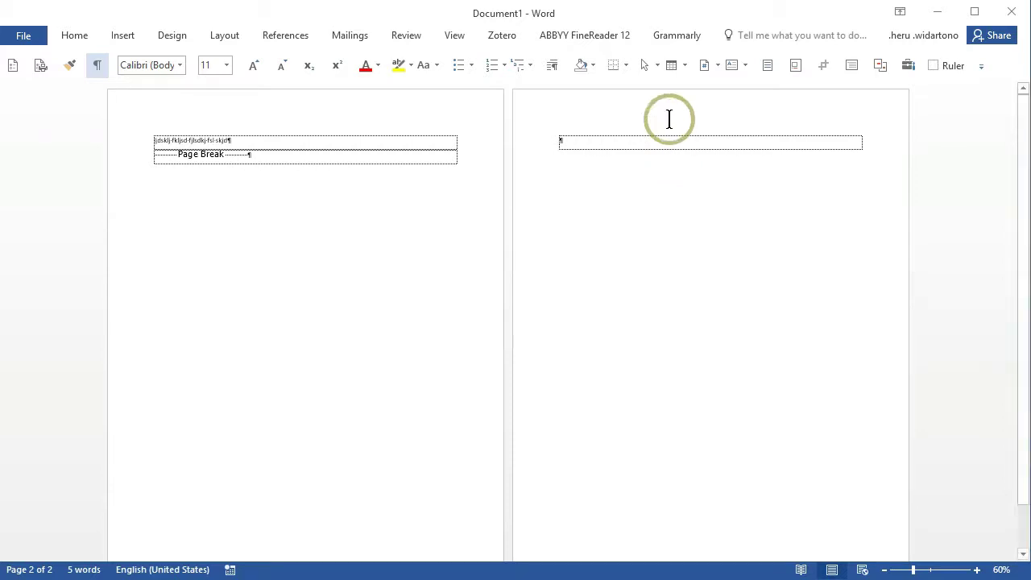
click(265, 145)
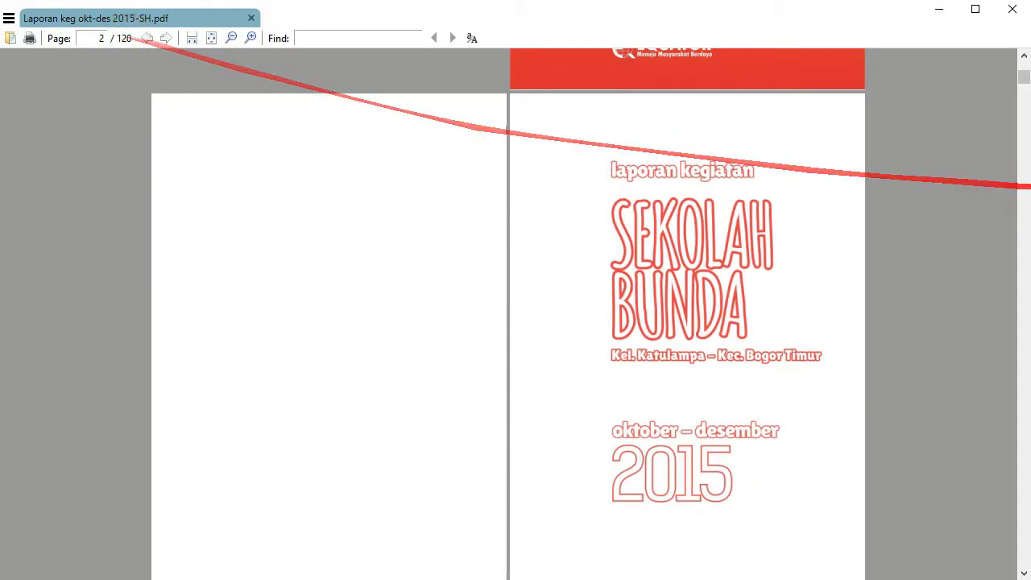
Step: Jump to the report's last pages, around 116–120, to view the back cover
drag(1023, 77, 1023, 564)
scroll(612, 326, up, 5)
scroll(615, 325, up, 3)
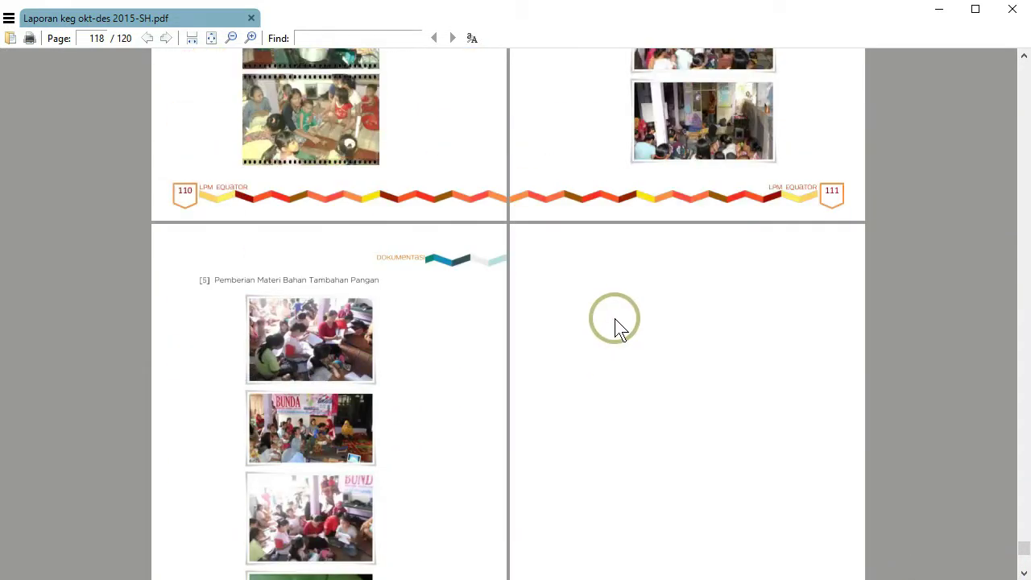
scroll(615, 325, down, 1)
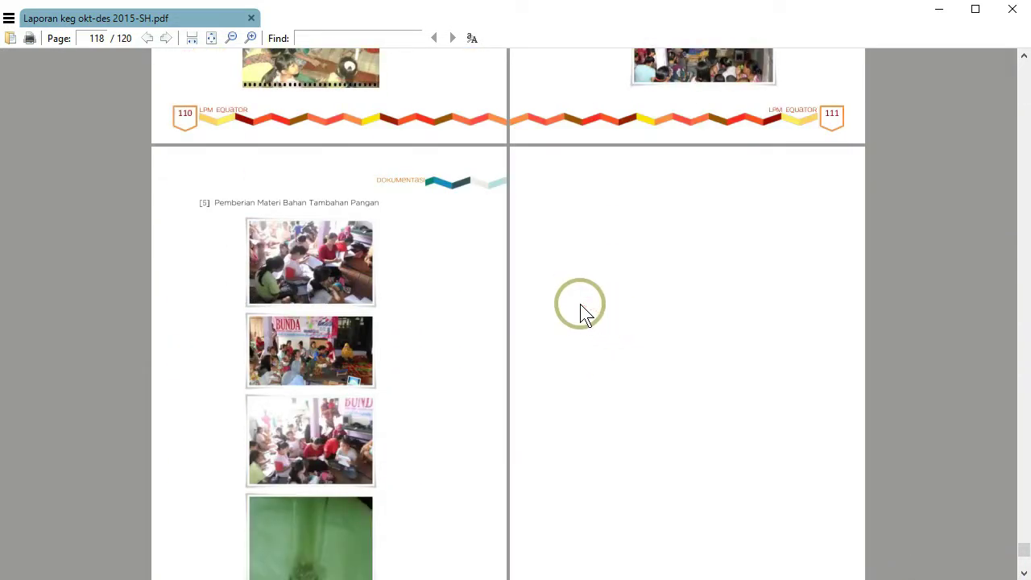
scroll(582, 306, down, 4)
scroll(581, 306, down, 3)
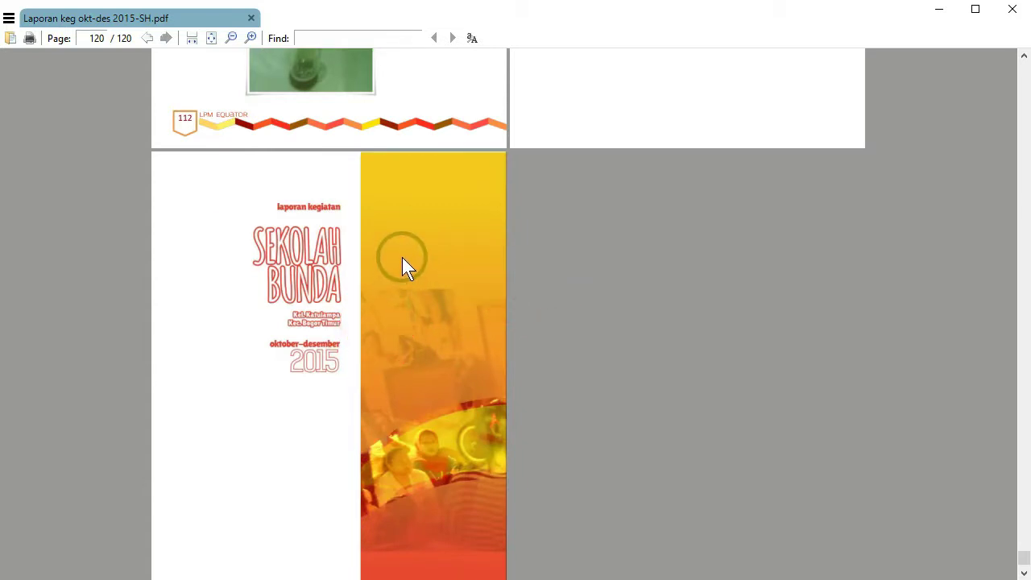
scroll(419, 251, up, 5)
scroll(691, 203, up, 1)
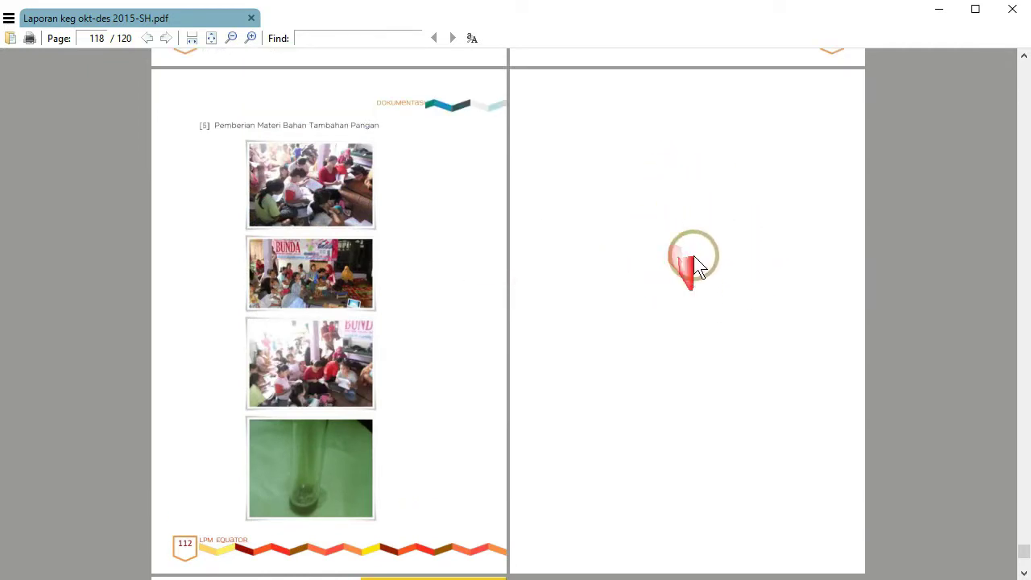
scroll(690, 232, down, 4)
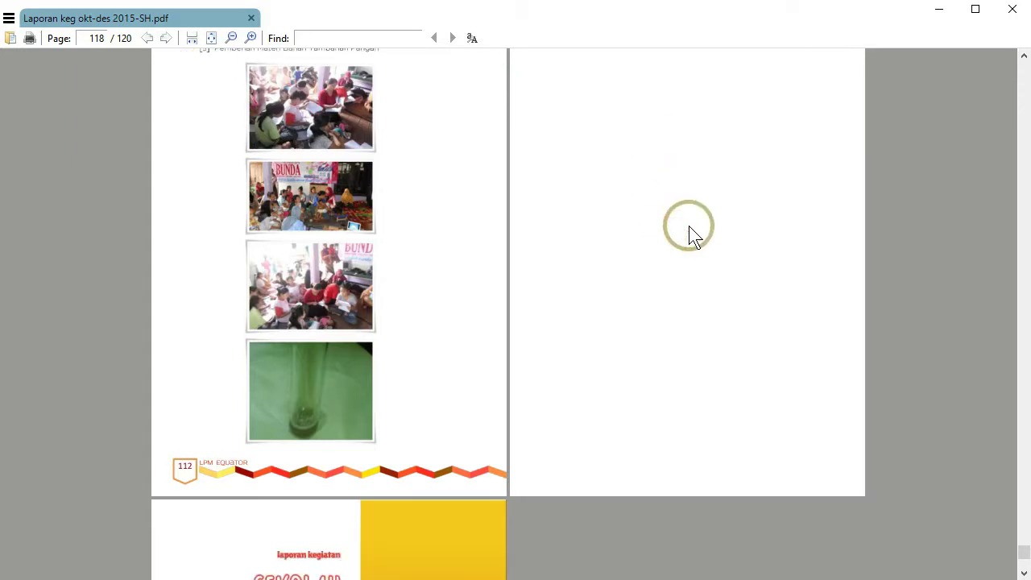
scroll(515, 273, up, 3)
scroll(396, 249, up, 4)
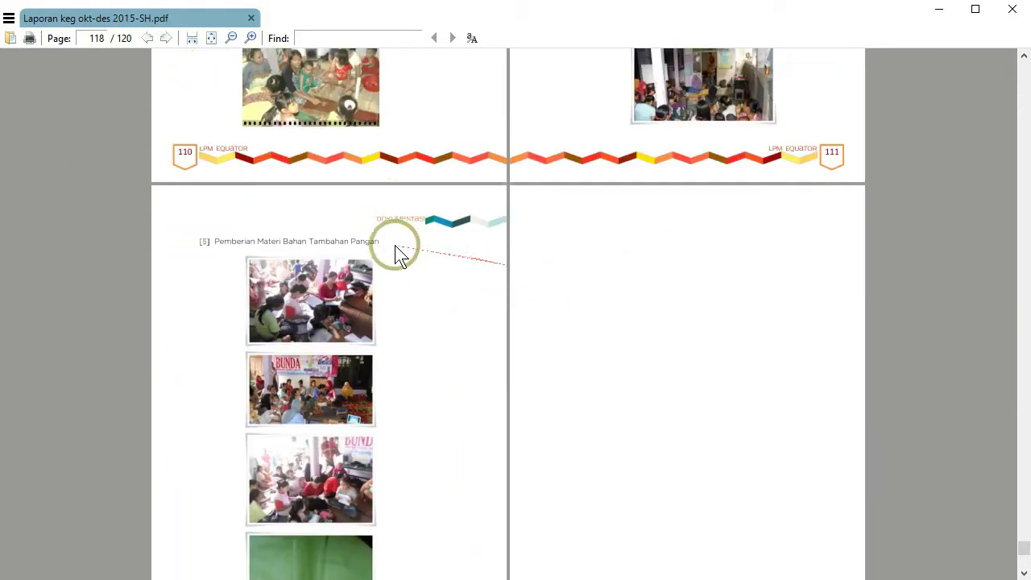
scroll(395, 249, up, 4)
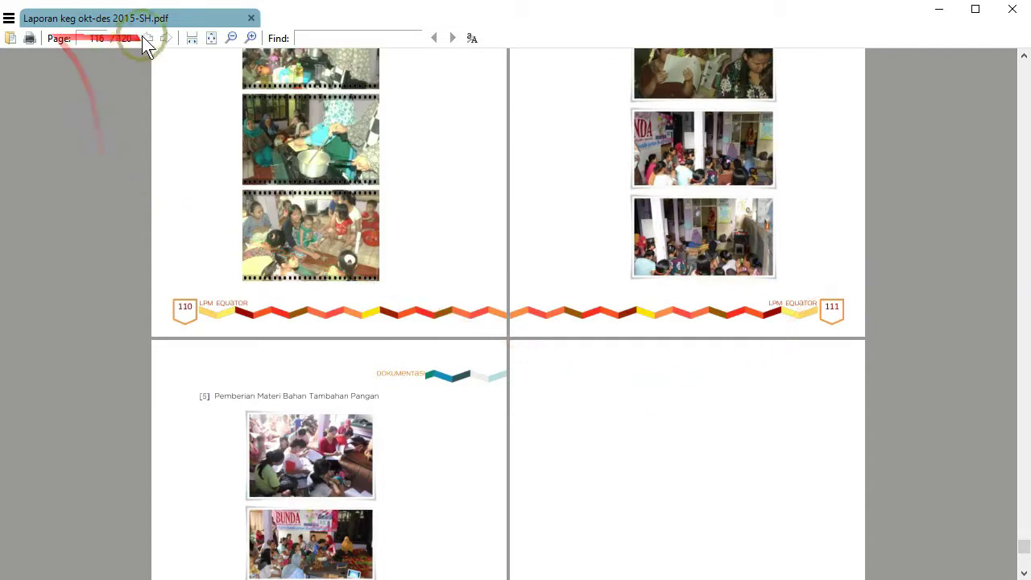
scroll(685, 274, down, 5)
scroll(687, 279, down, 5)
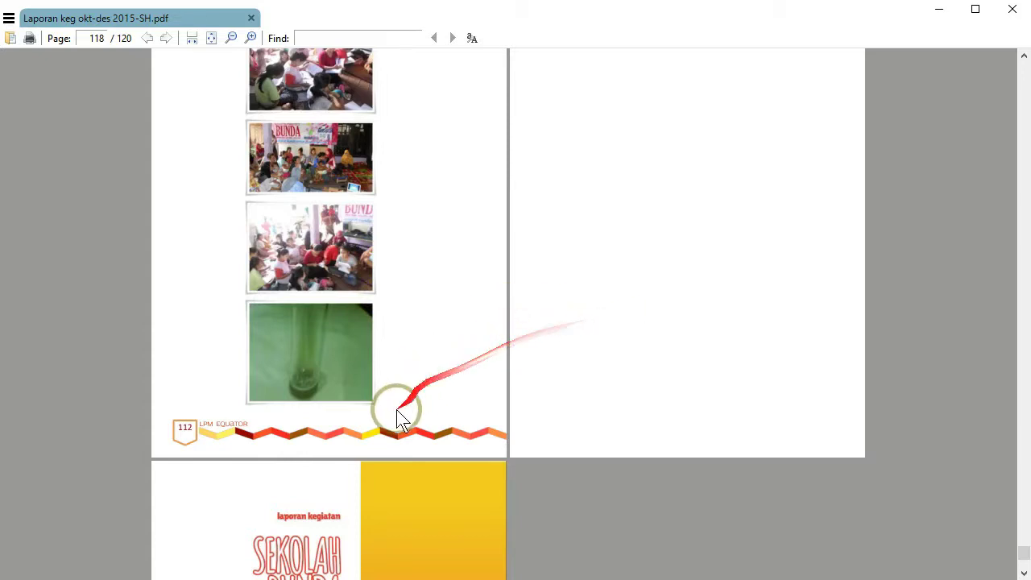
scroll(621, 345, down, 3)
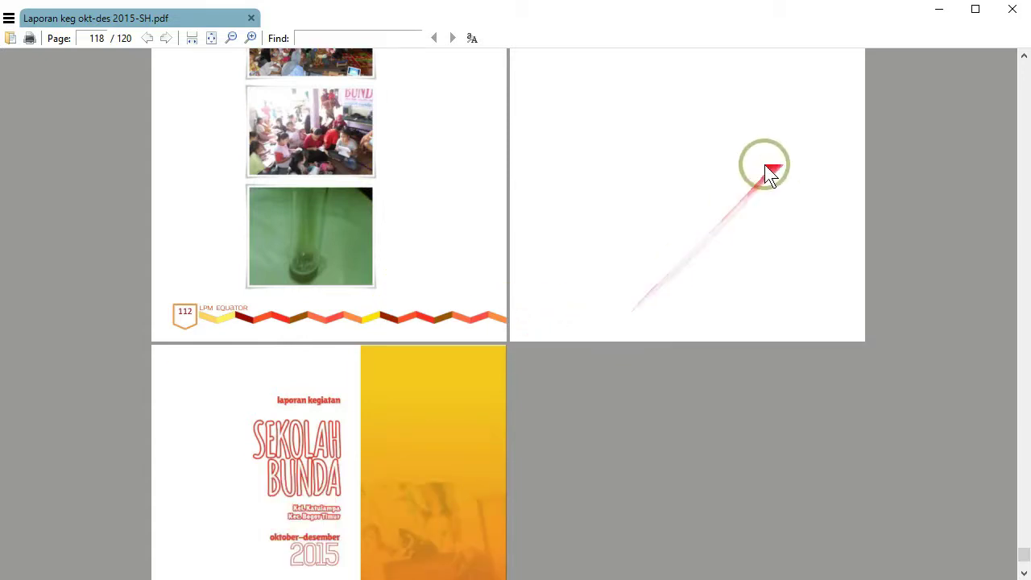
scroll(402, 439, down, 4)
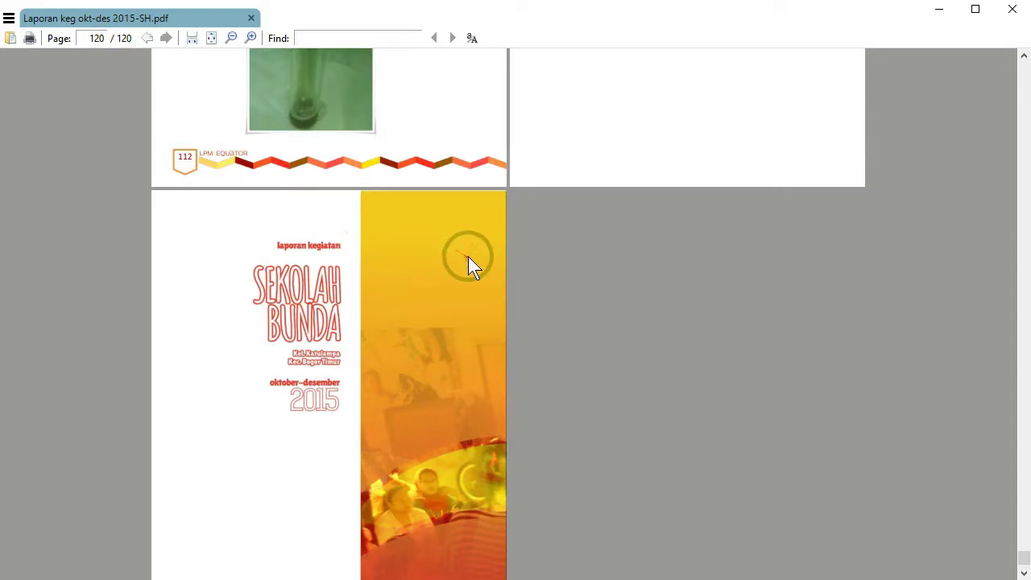
scroll(475, 266, up, 5)
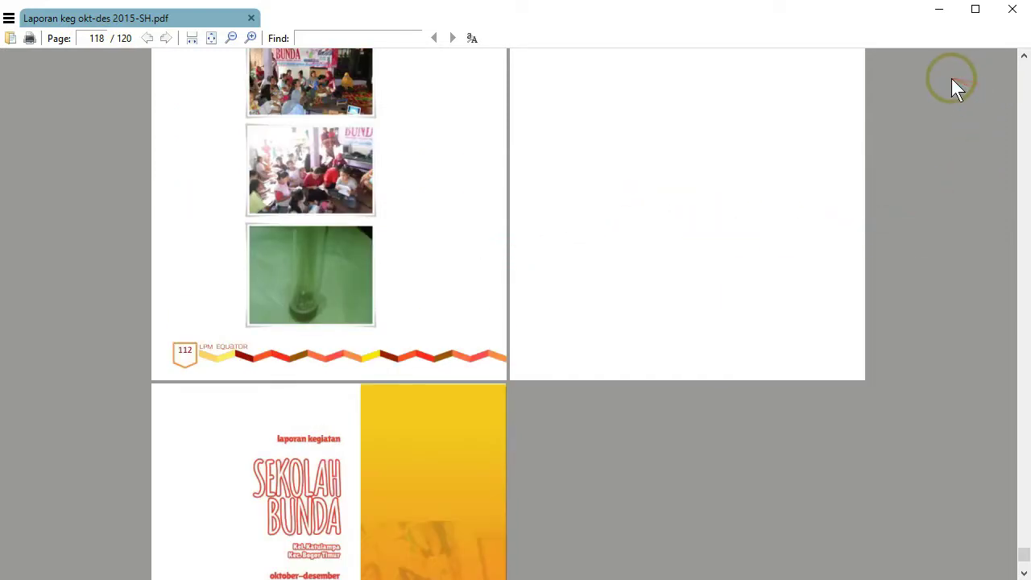
key(alt+Tab)
Step: In Page Setup's Margins tab, set Multiple pages to Mirror margins (Inside/Outside 2.54 cm)
click(166, 140)
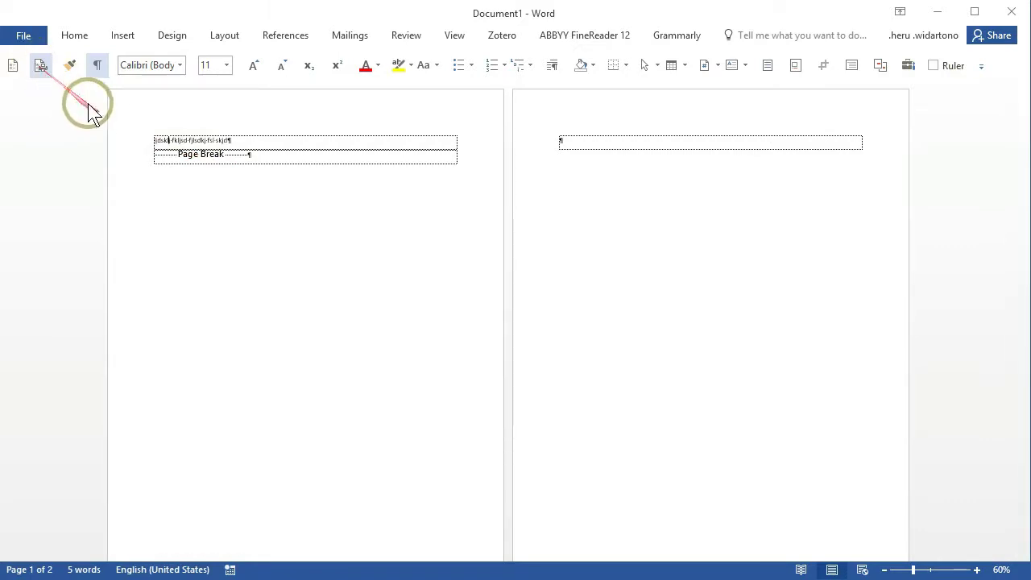
click(44, 68)
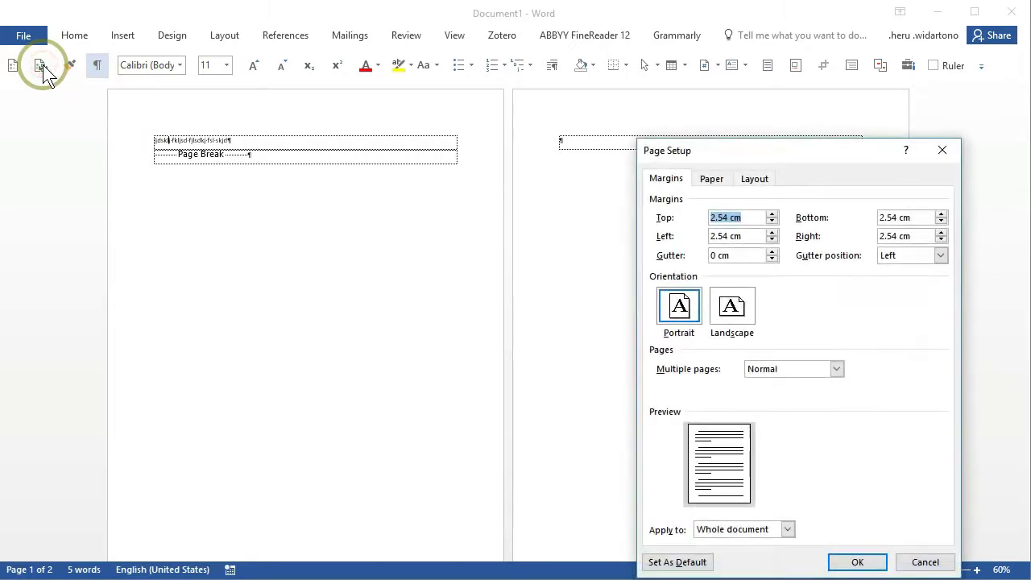
drag(843, 155, 725, 82)
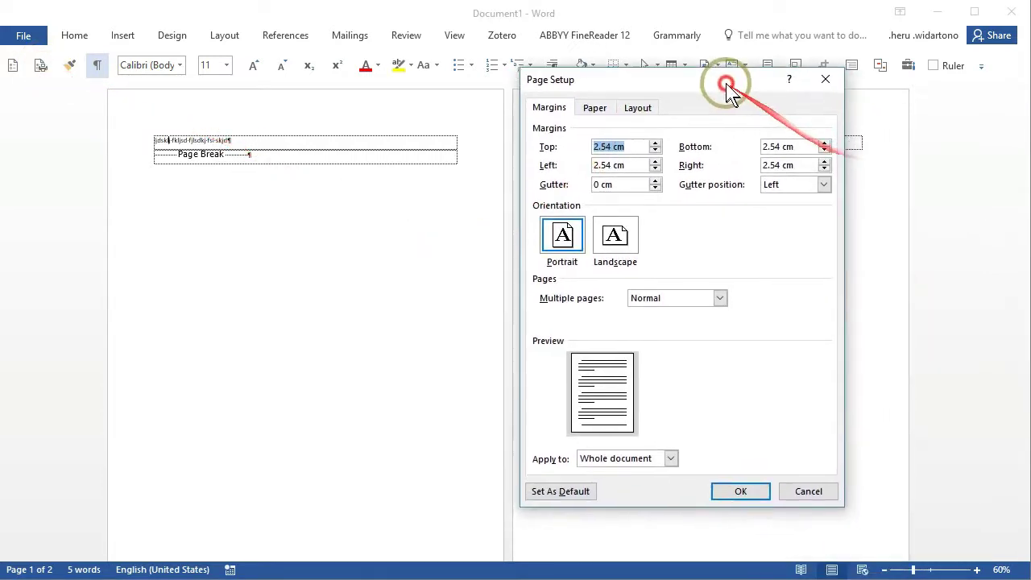
click(824, 81)
click(227, 35)
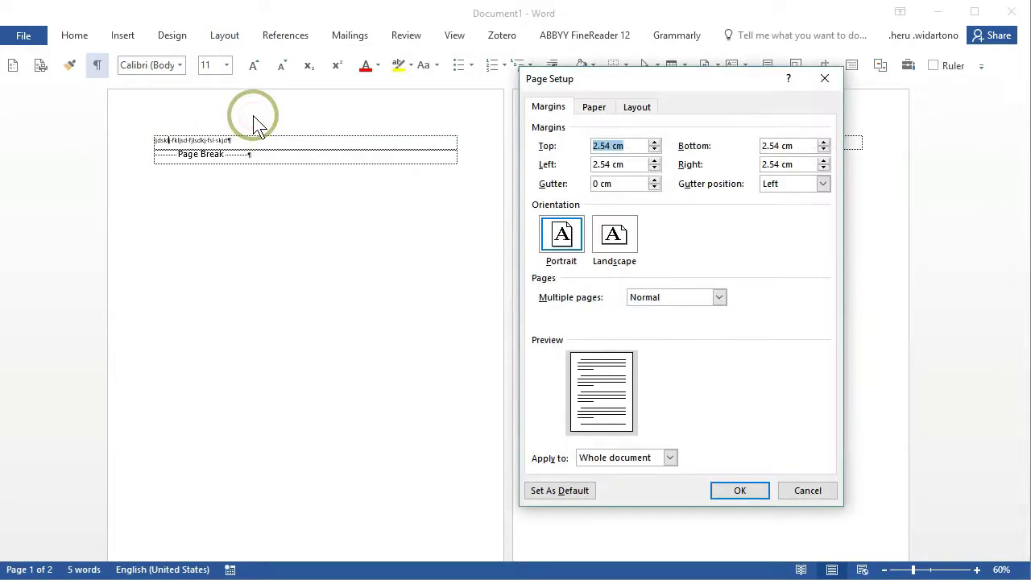
click(822, 81)
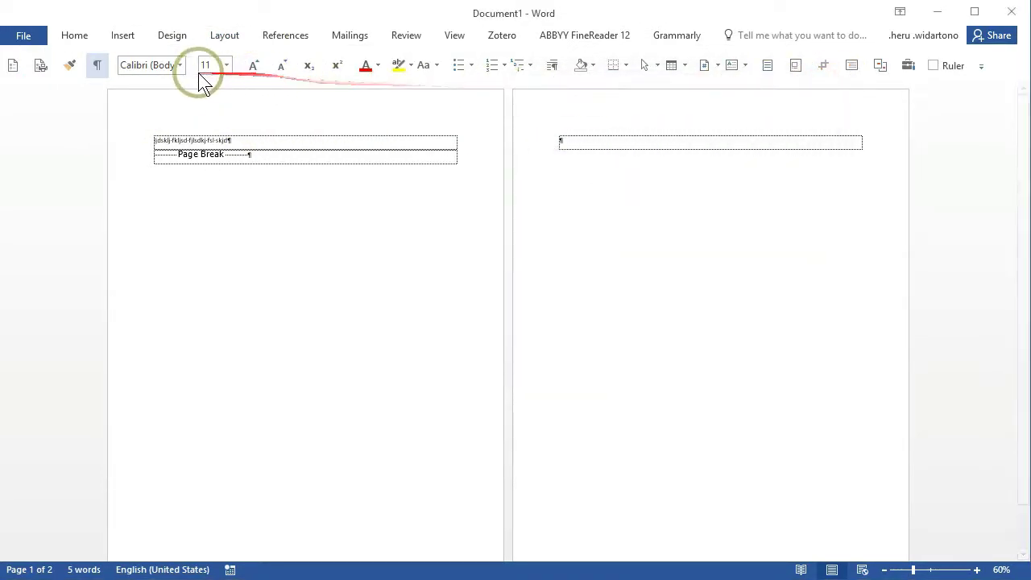
click(40, 68)
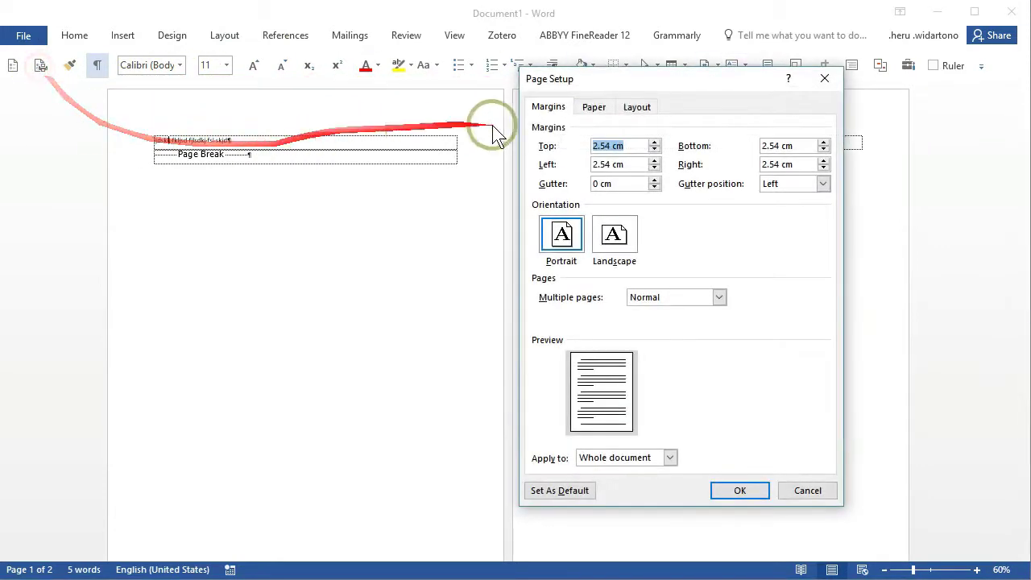
drag(596, 80, 345, 81)
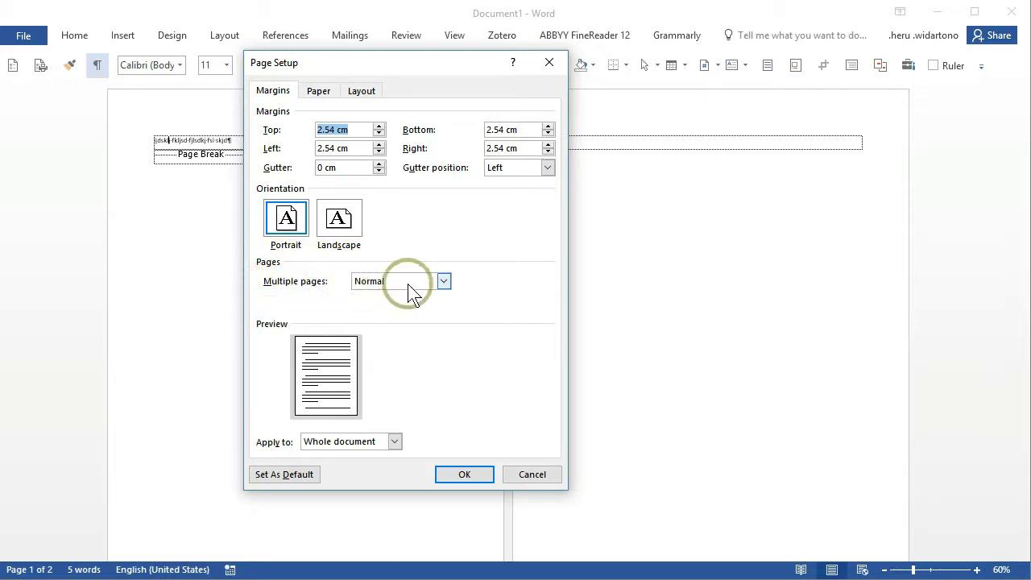
click(439, 278)
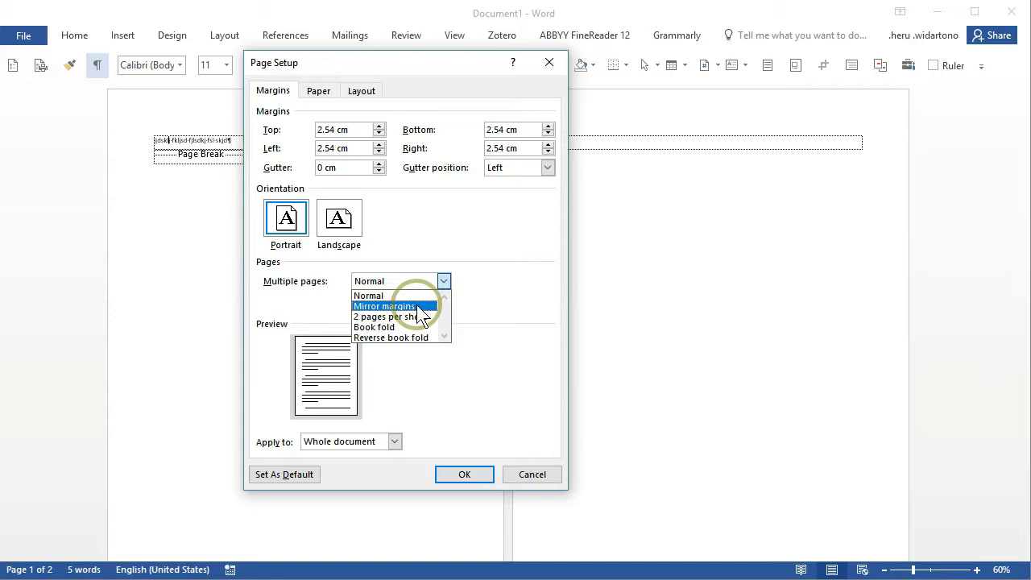
click(417, 306)
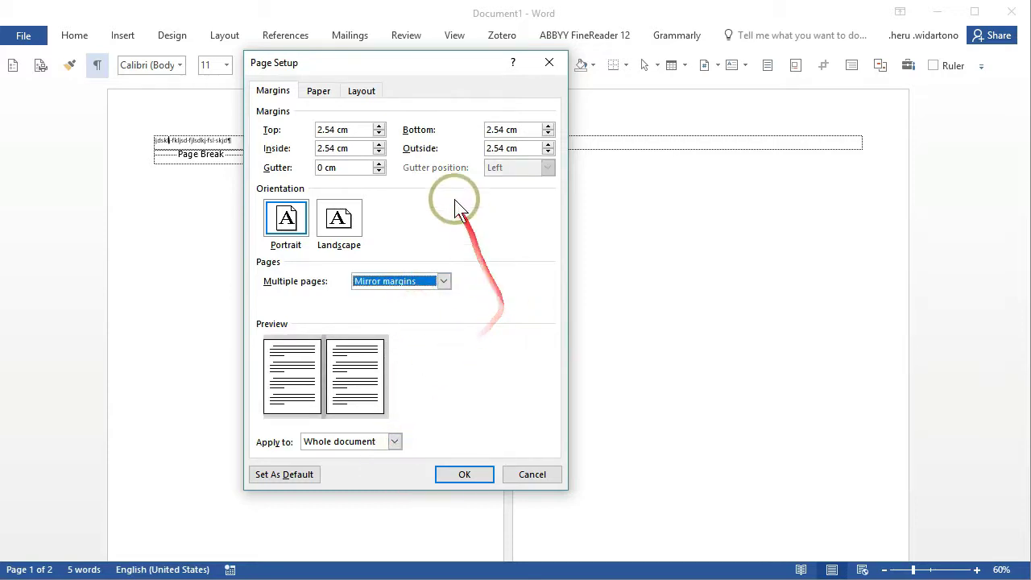
Step: Set the paper size to A4
click(318, 91)
click(399, 131)
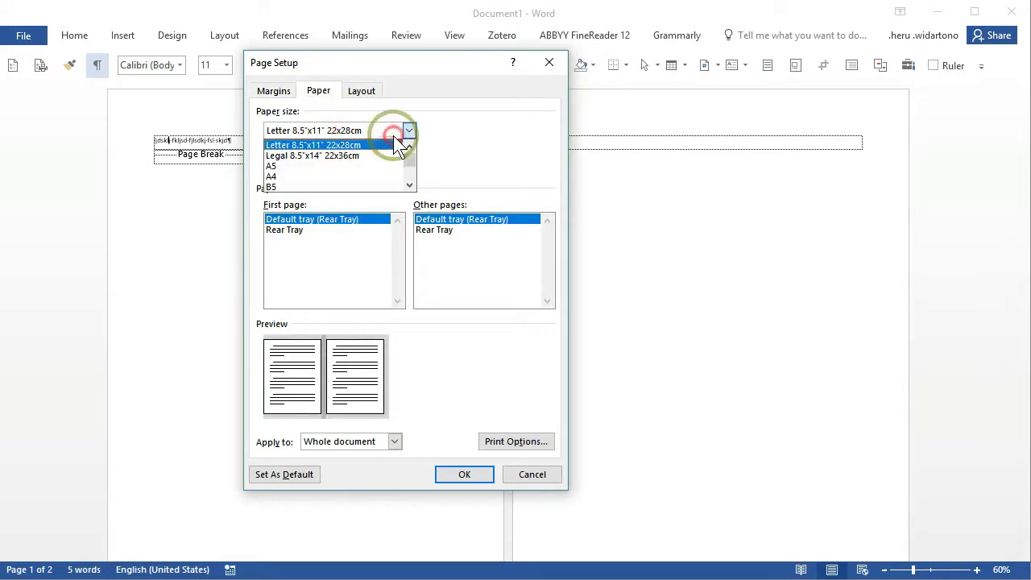
click(312, 174)
Step: Try Normal for multiple pages on the Margins tab, then go back to Mirror margins
click(274, 90)
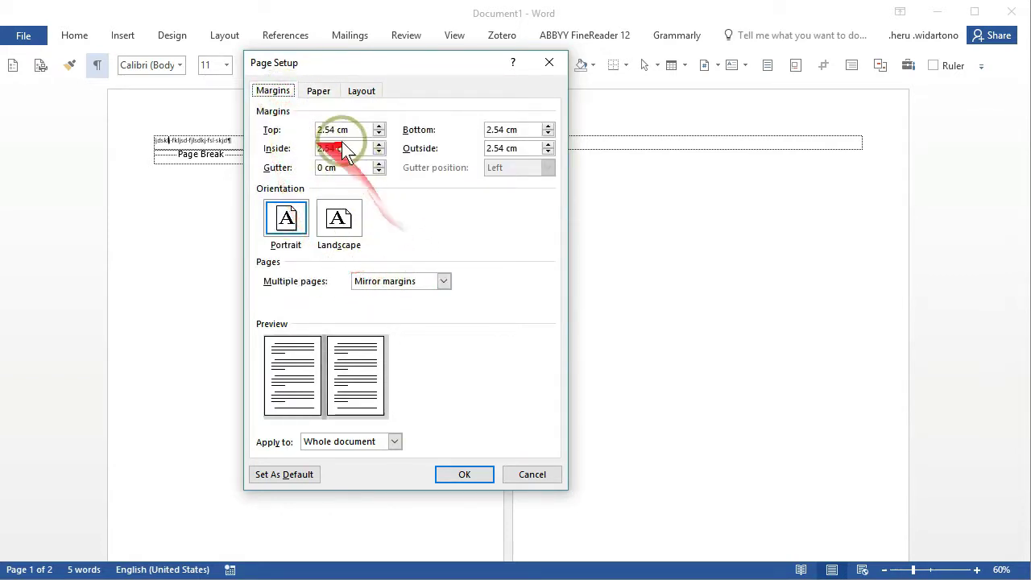
key(Tab)
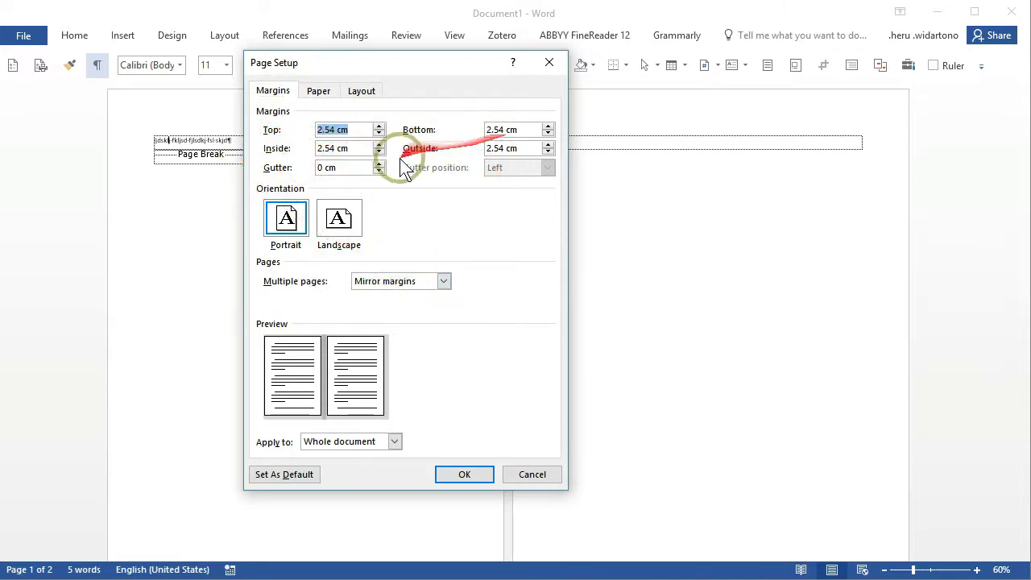
click(401, 282)
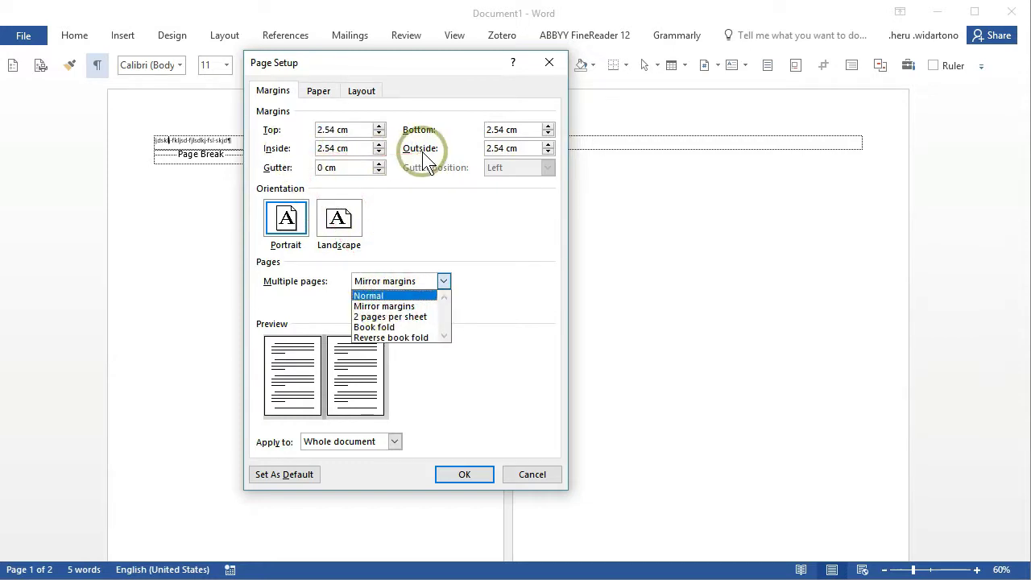
click(388, 296)
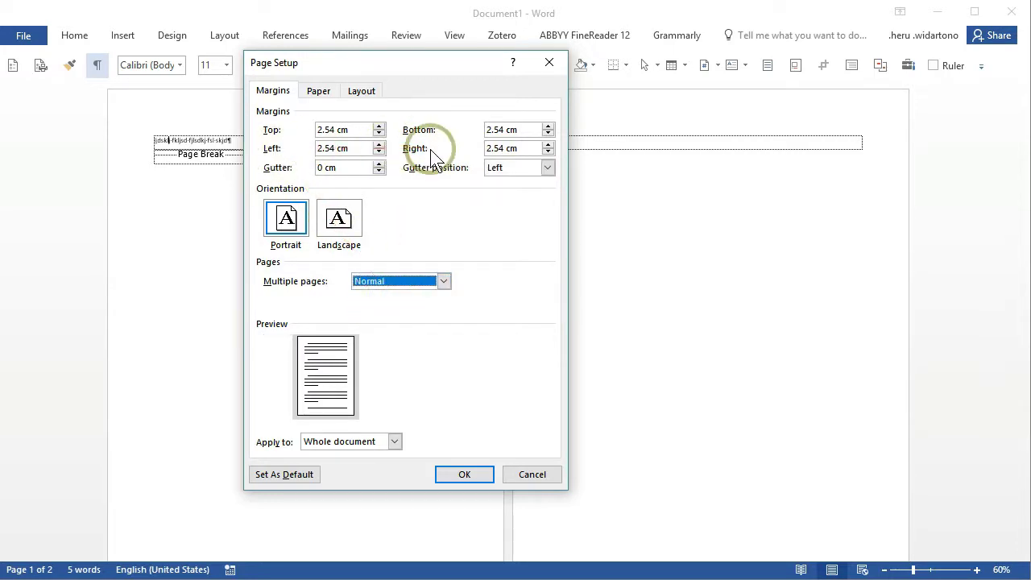
click(444, 281)
click(402, 305)
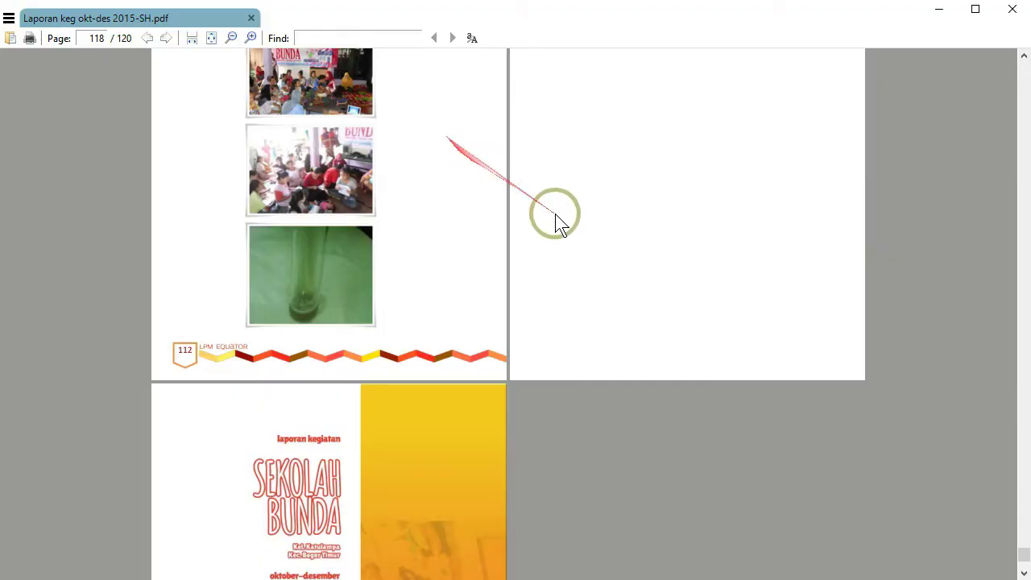
Step: Scroll the PDF report up until pages 96–97 are in view
scroll(338, 227, up, 10)
scroll(351, 228, up, 5)
scroll(367, 235, up, 5)
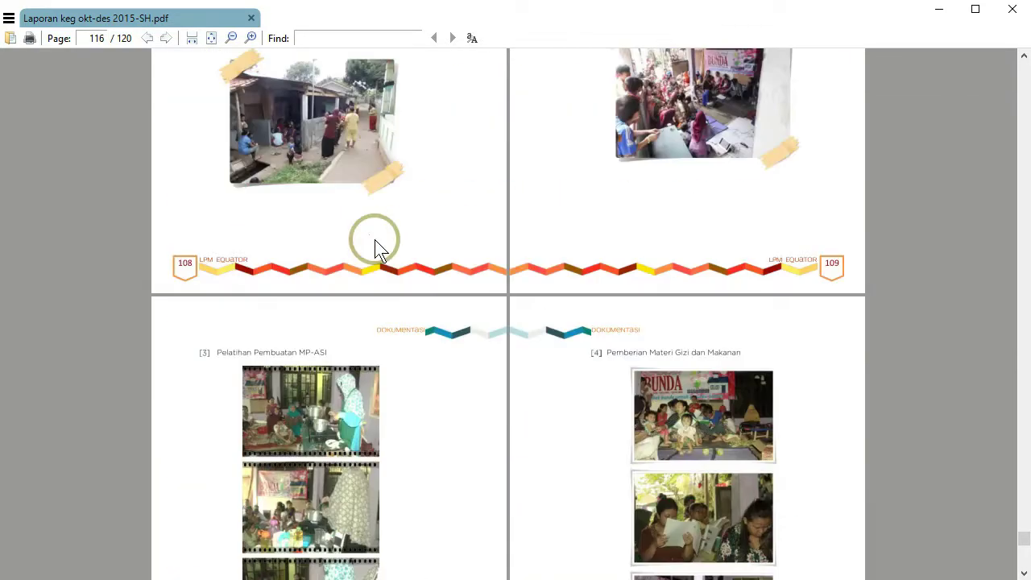
scroll(375, 245, up, 5)
scroll(1024, 74, up, 10)
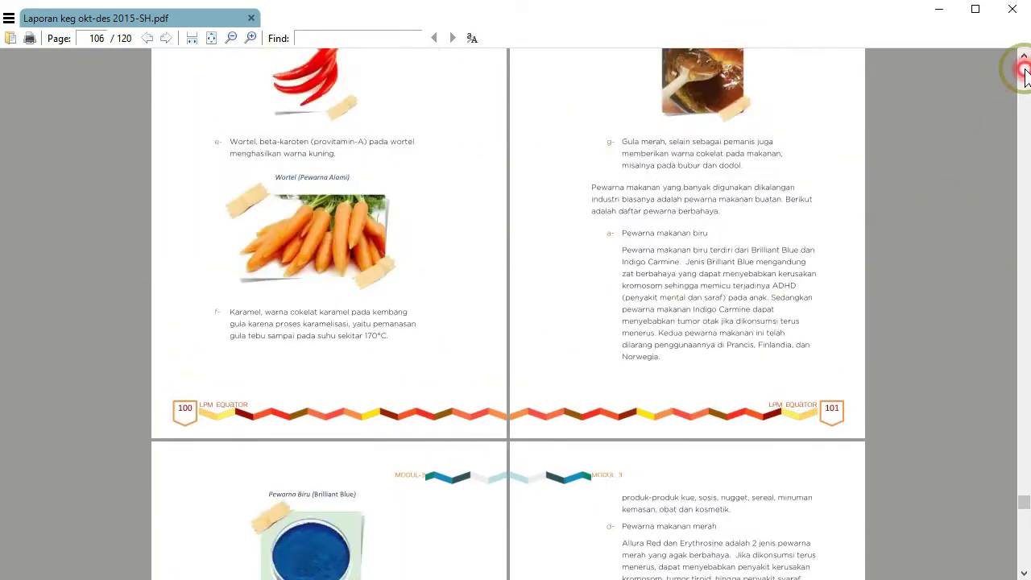
scroll(1025, 74, up, 5)
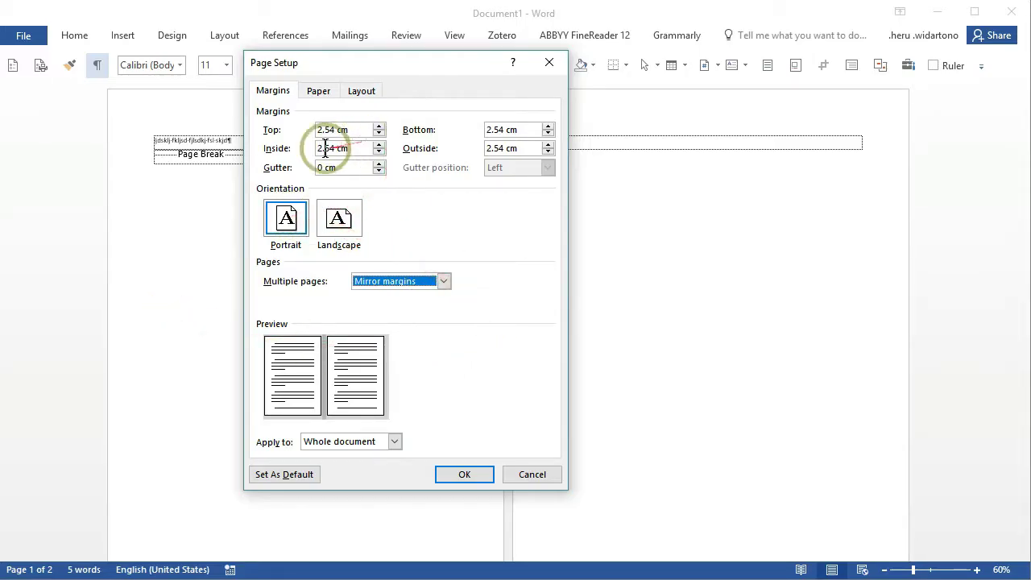
Step: Set the mirror margins to Inside 3 cm and Outside 2.5 cm, confirm, and reopen Page Setup
click(359, 129)
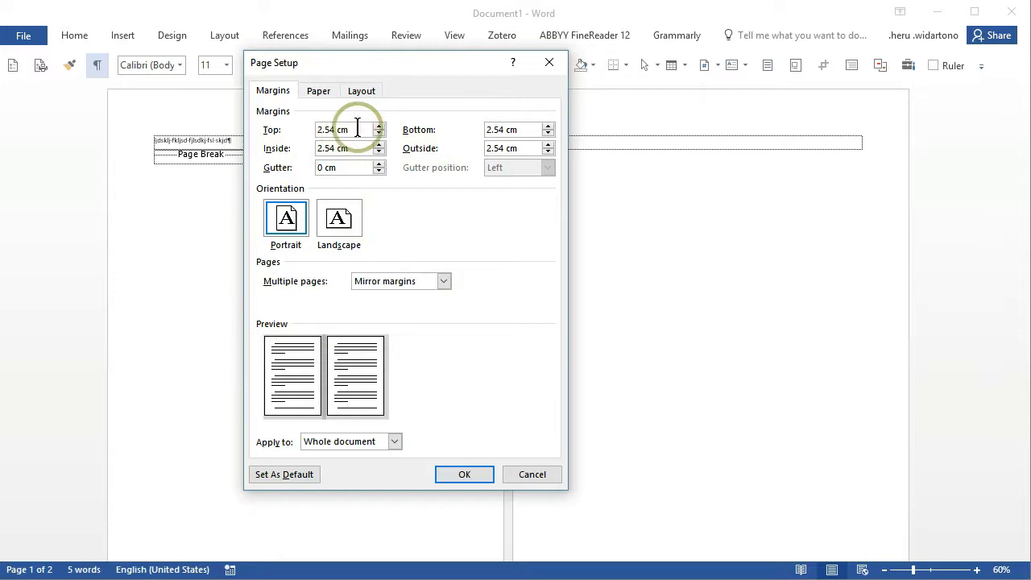
triple_click(357, 148)
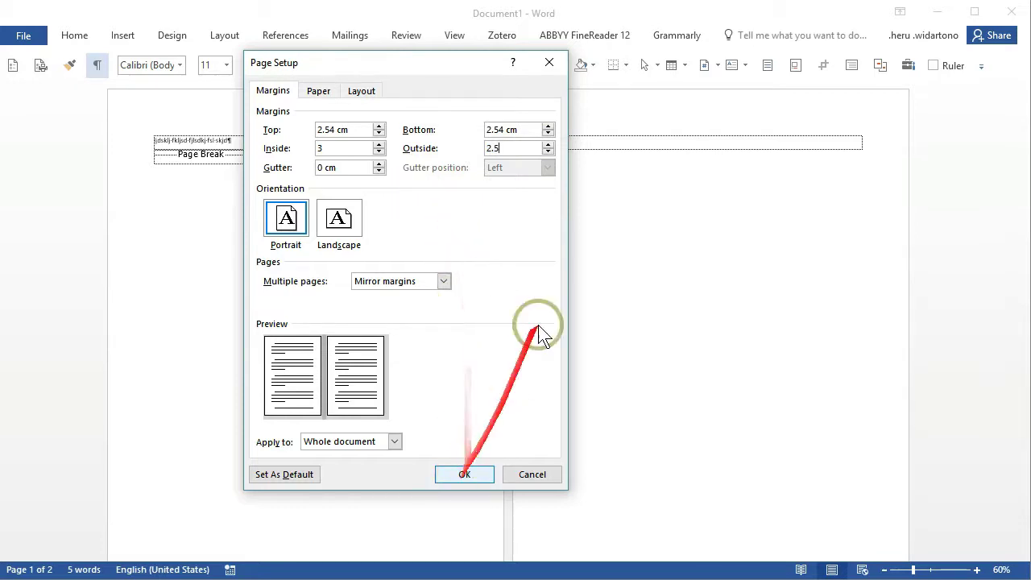
double_click(501, 148)
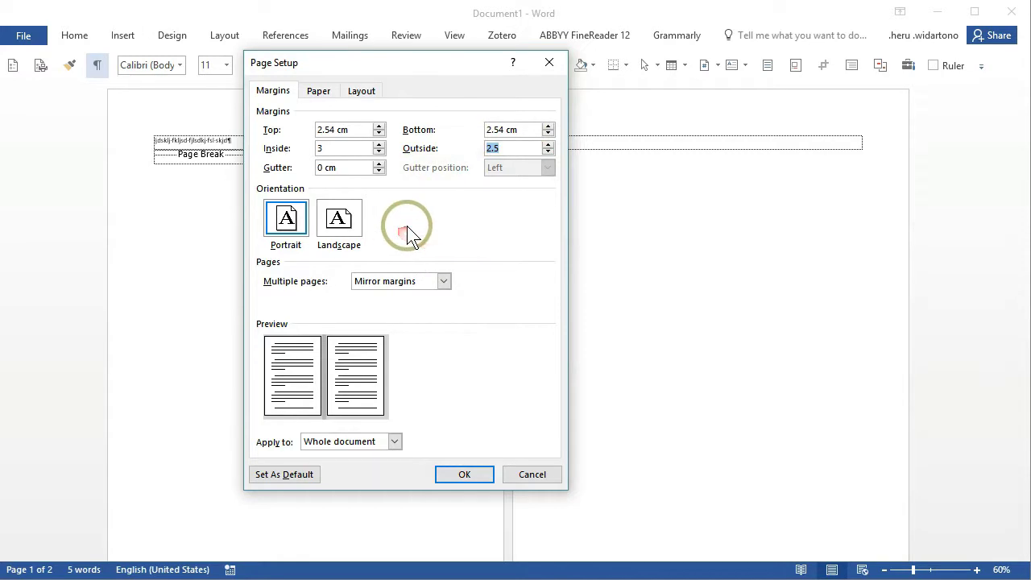
click(467, 474)
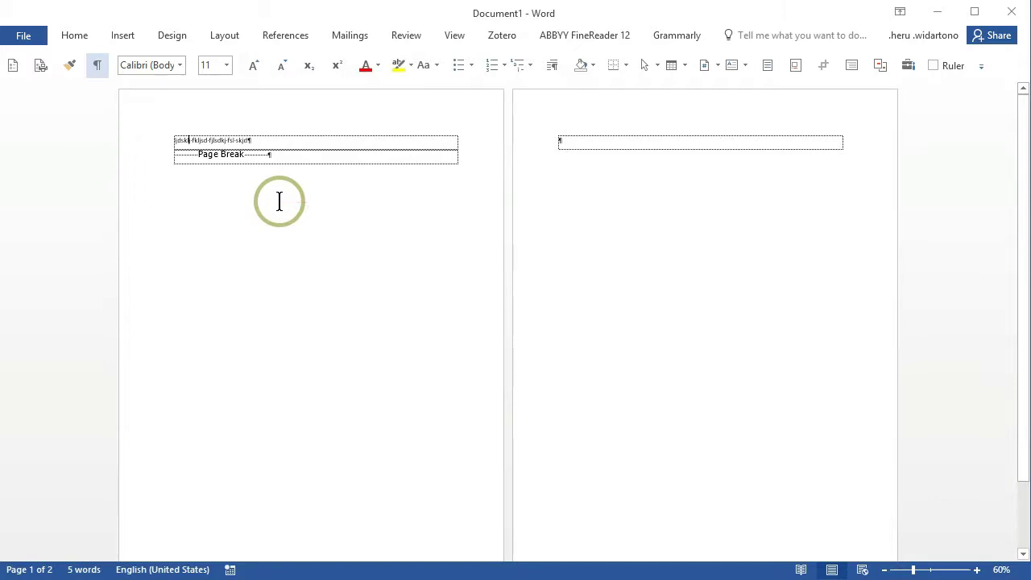
click(40, 64)
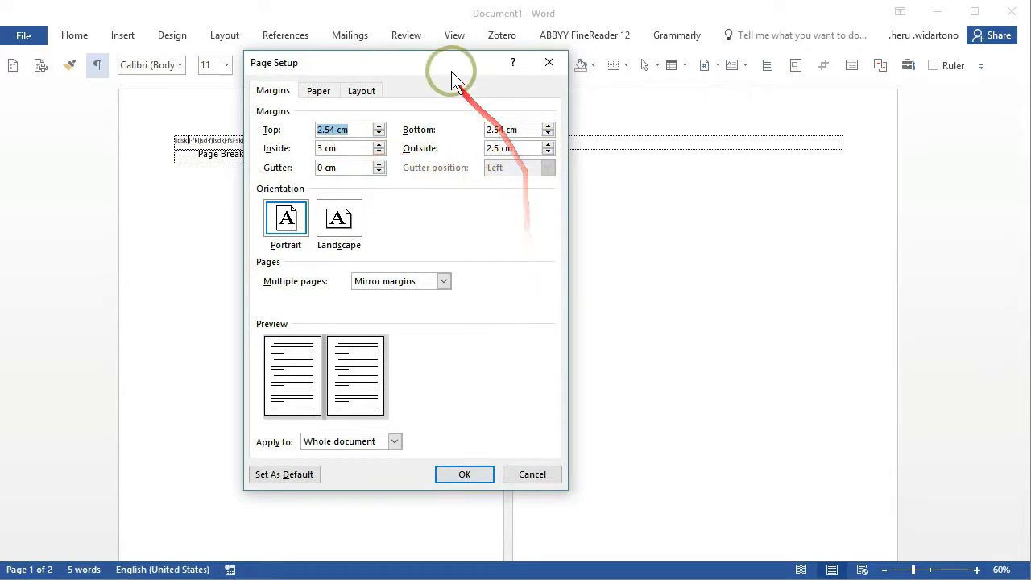
Step: Move the Page Setup dialog to the right and bring up its Layout settings
drag(463, 73, 805, 71)
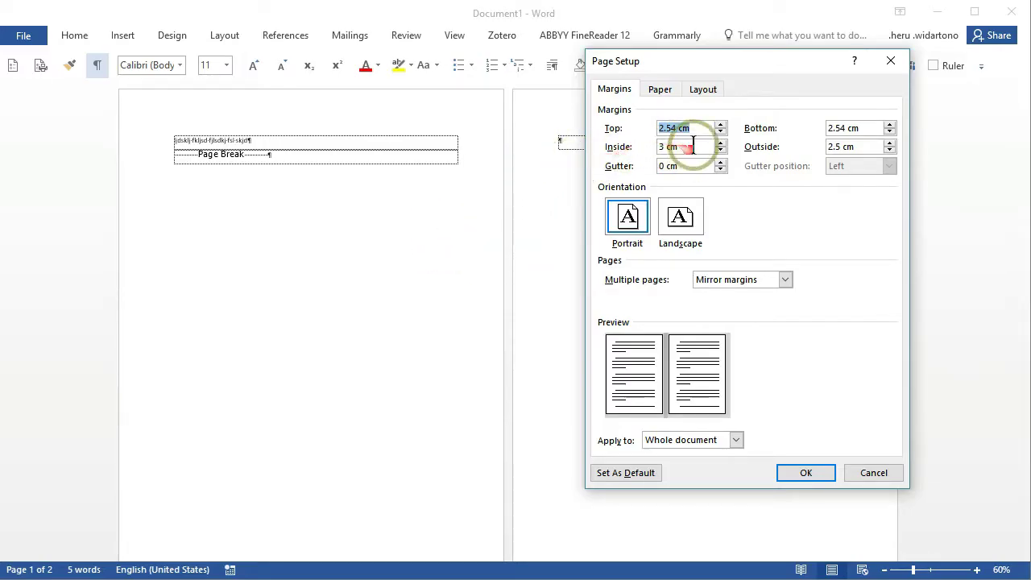
drag(659, 147, 678, 146)
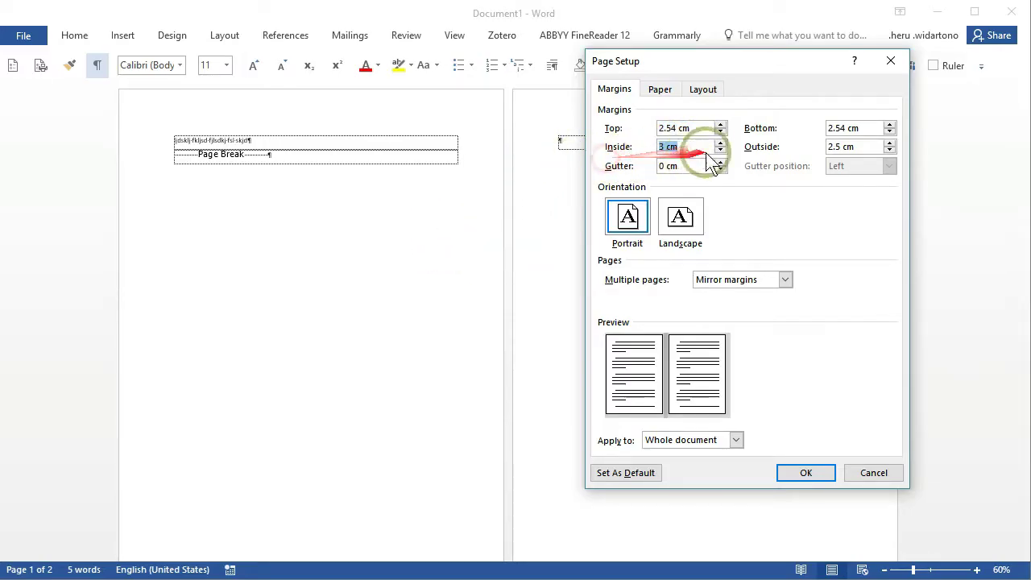
click(660, 91)
click(698, 87)
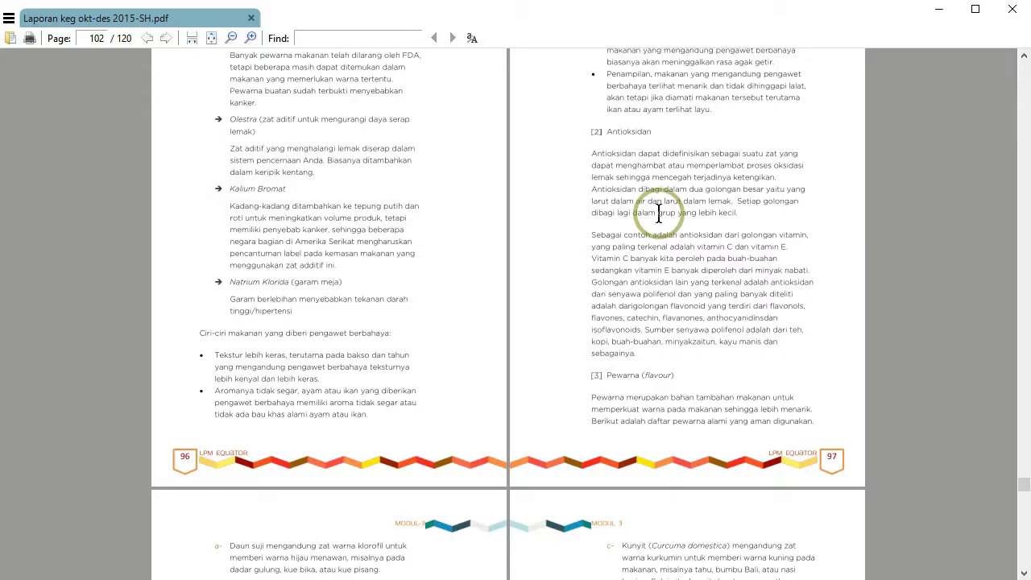
Step: Turn on Different odd and even headers and footers on the Layout tab
scroll(585, 350, down, 3)
scroll(572, 322, down, 2)
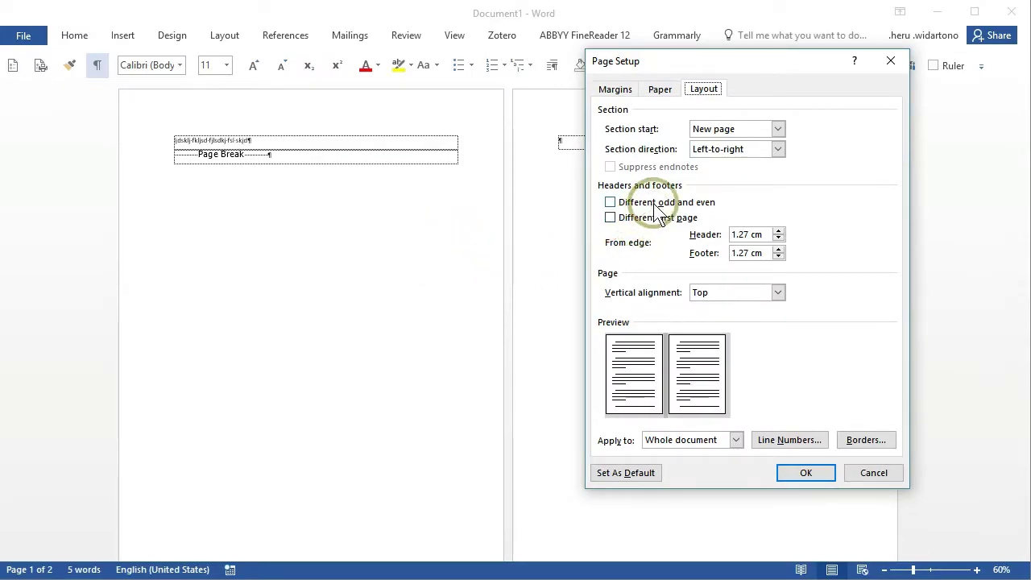
click(655, 204)
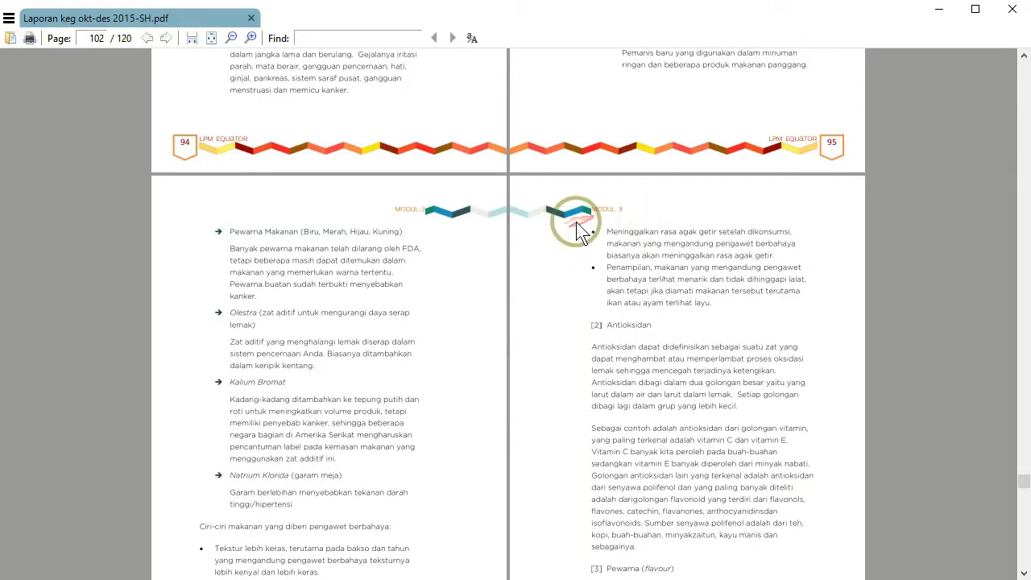
click(610, 202)
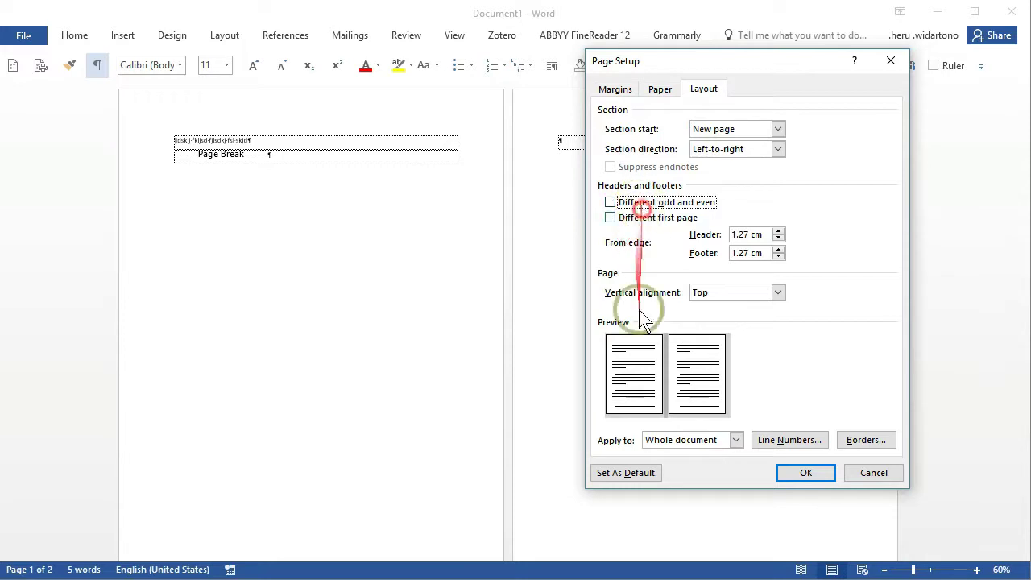
click(646, 202)
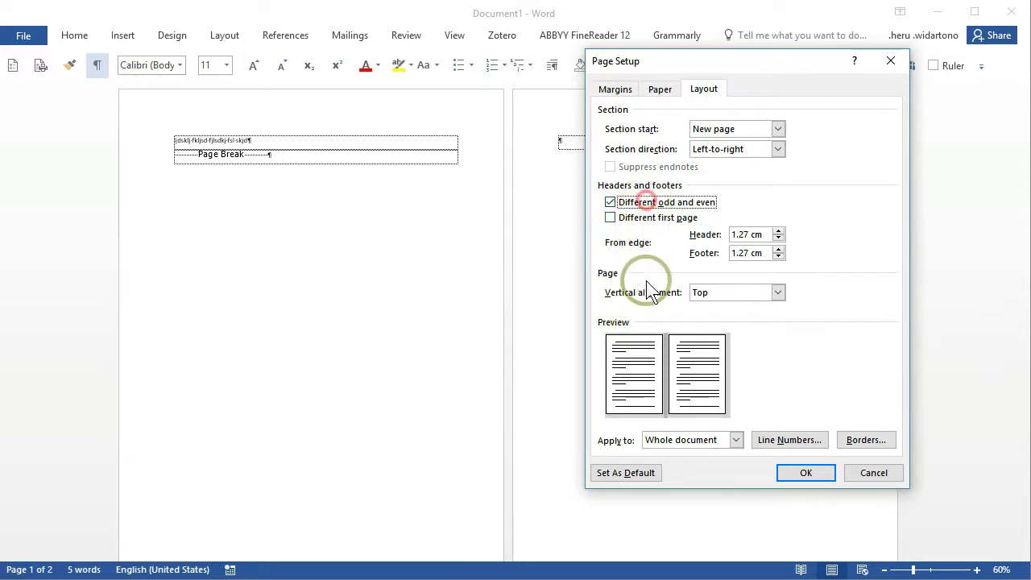
click(683, 207)
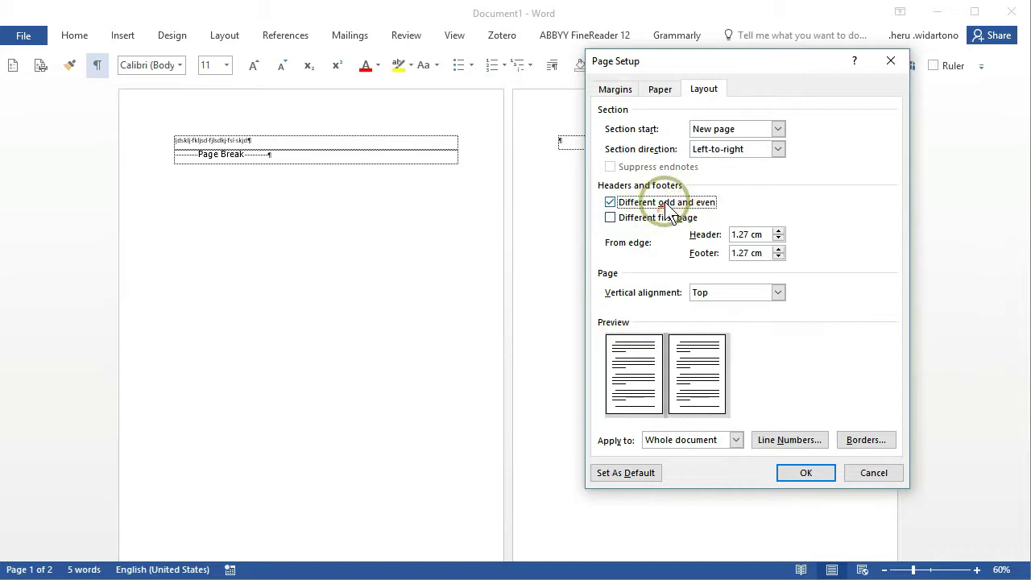
click(711, 206)
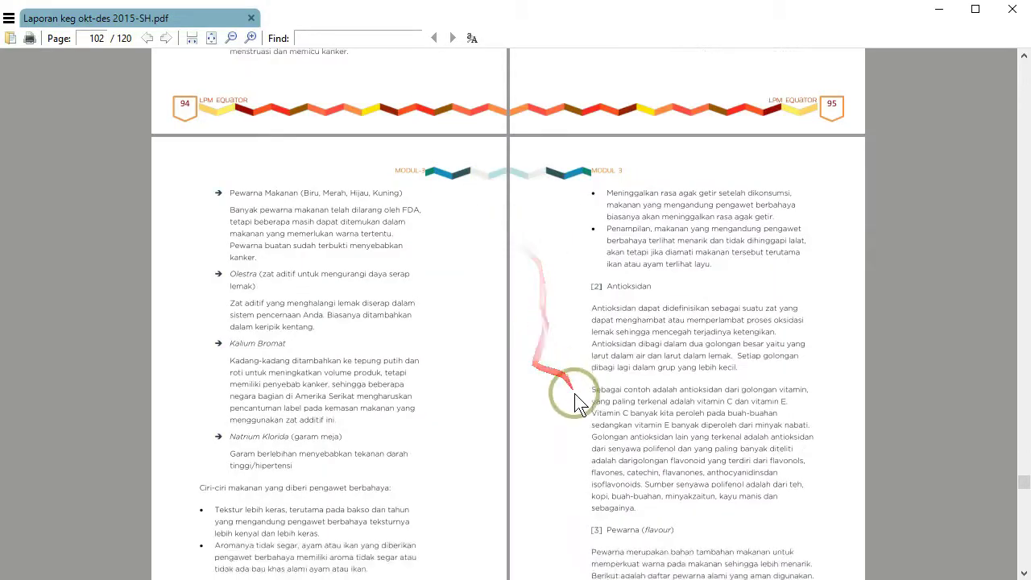
scroll(579, 403, up, 5)
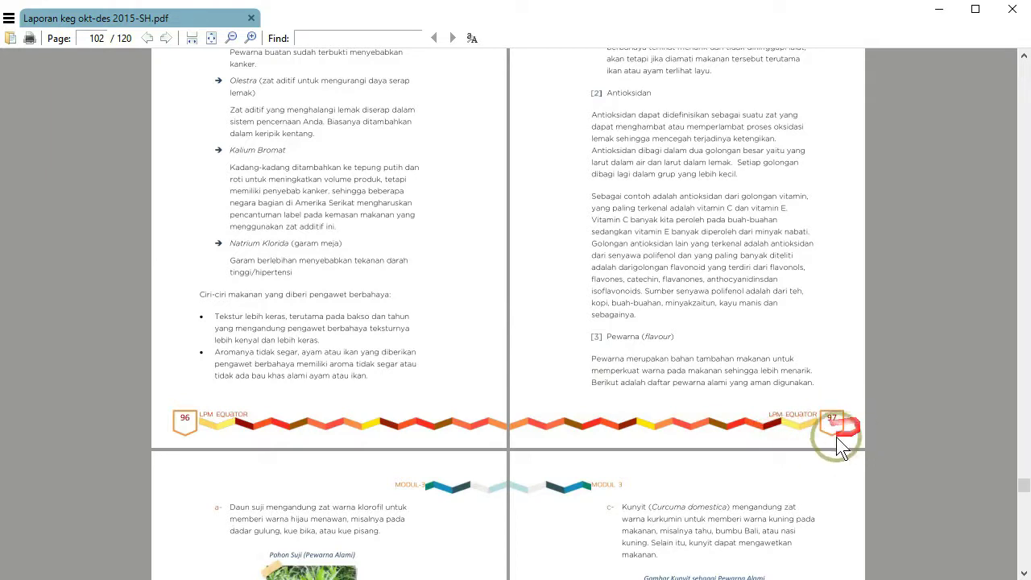
click(208, 422)
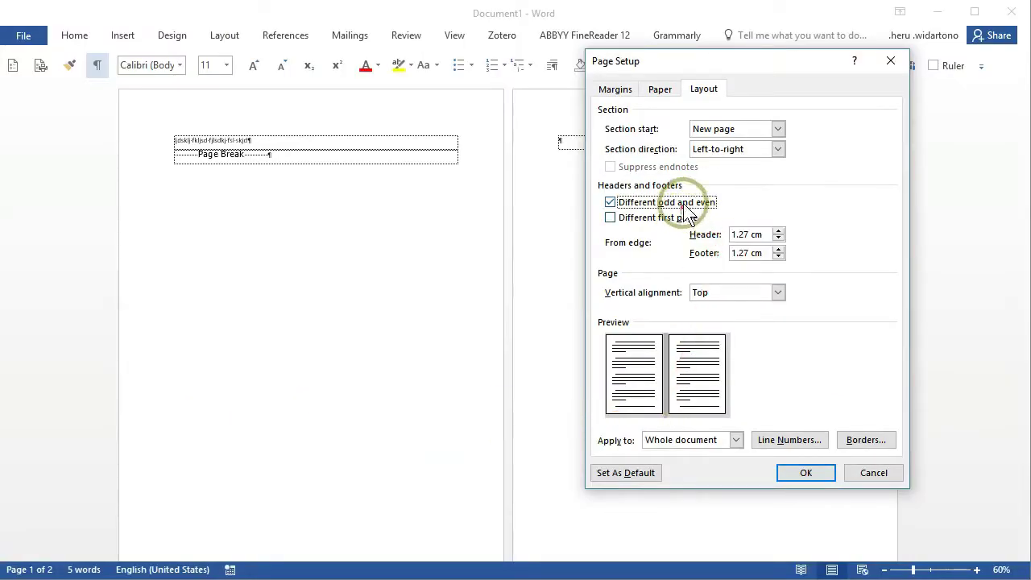
click(694, 183)
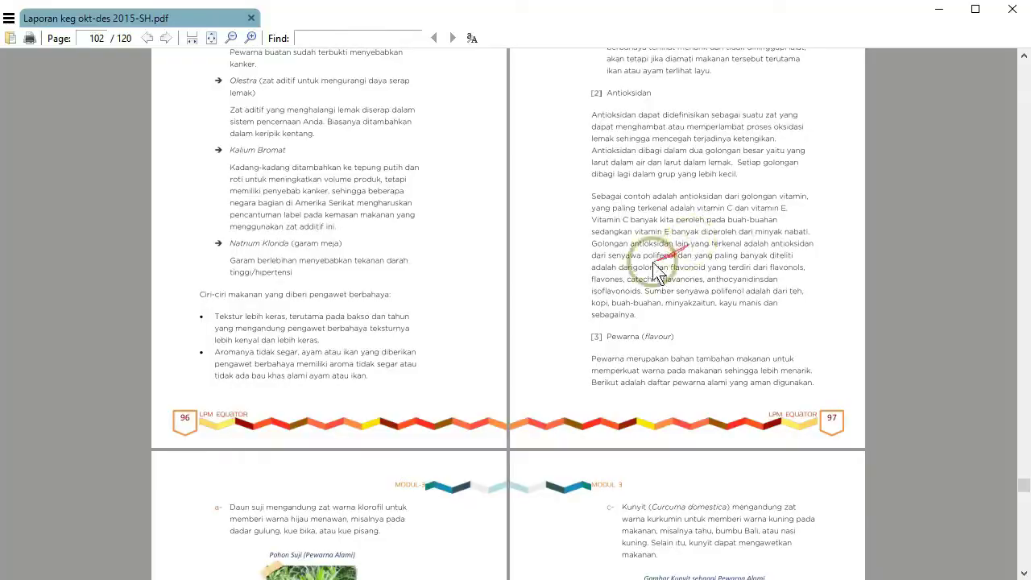
scroll(666, 302, up, 5)
scroll(668, 301, up, 5)
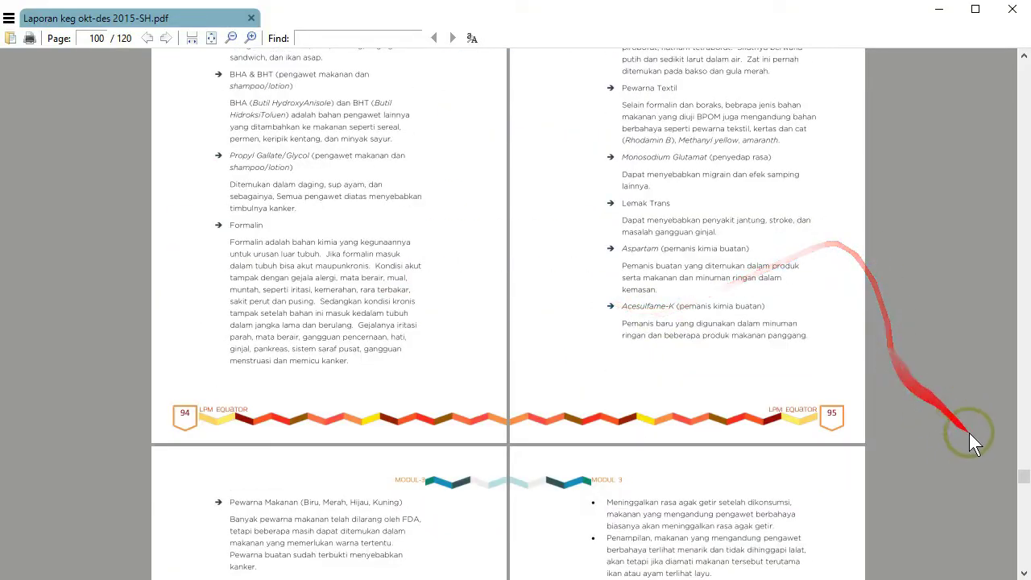
drag(1023, 477, 1023, 76)
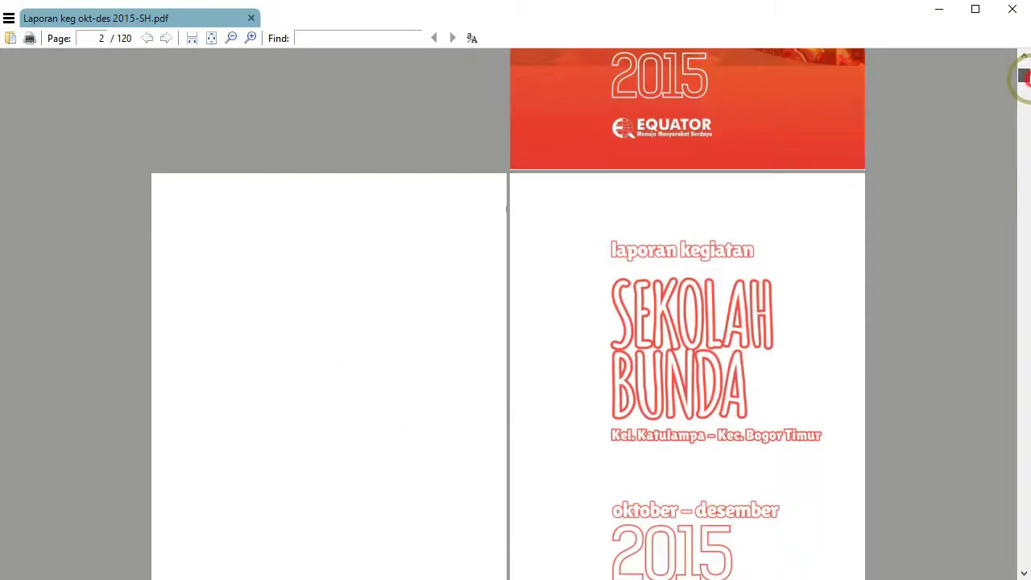
scroll(863, 288, down, 3)
scroll(864, 288, down, 3)
scroll(864, 288, down, 3)
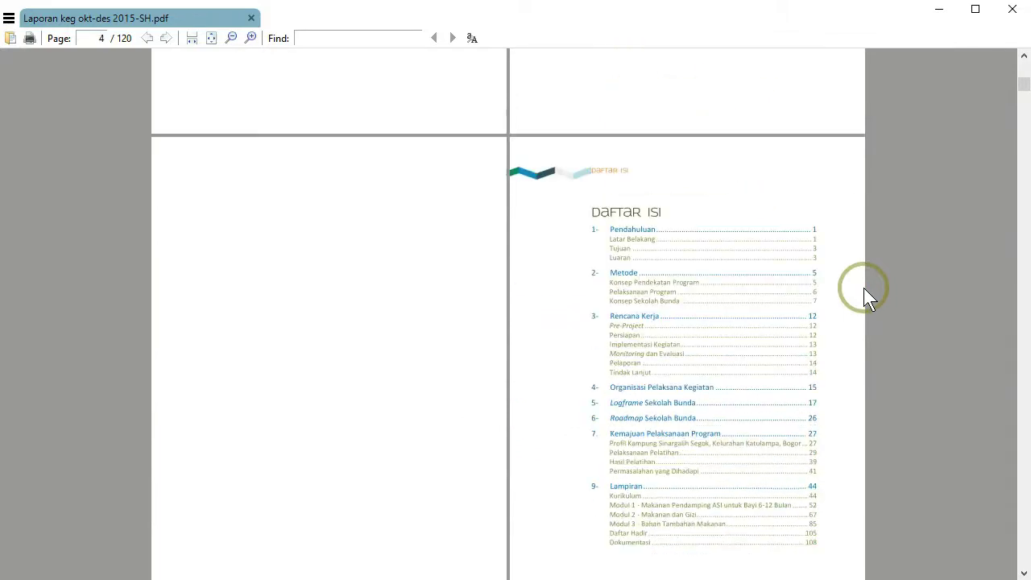
scroll(864, 288, down, 3)
scroll(864, 287, down, 2)
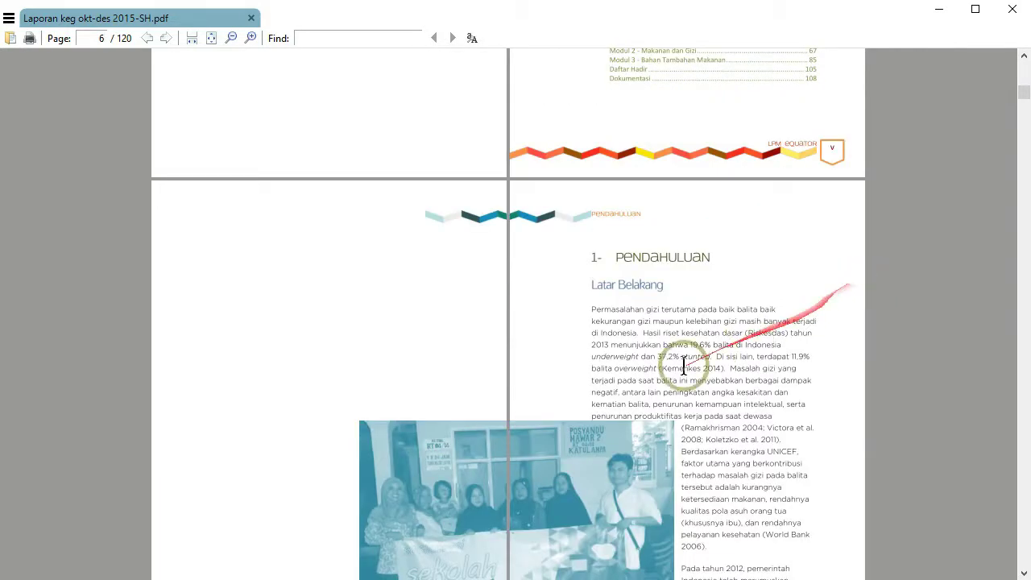
scroll(684, 367, down, 3)
scroll(684, 366, down, 2)
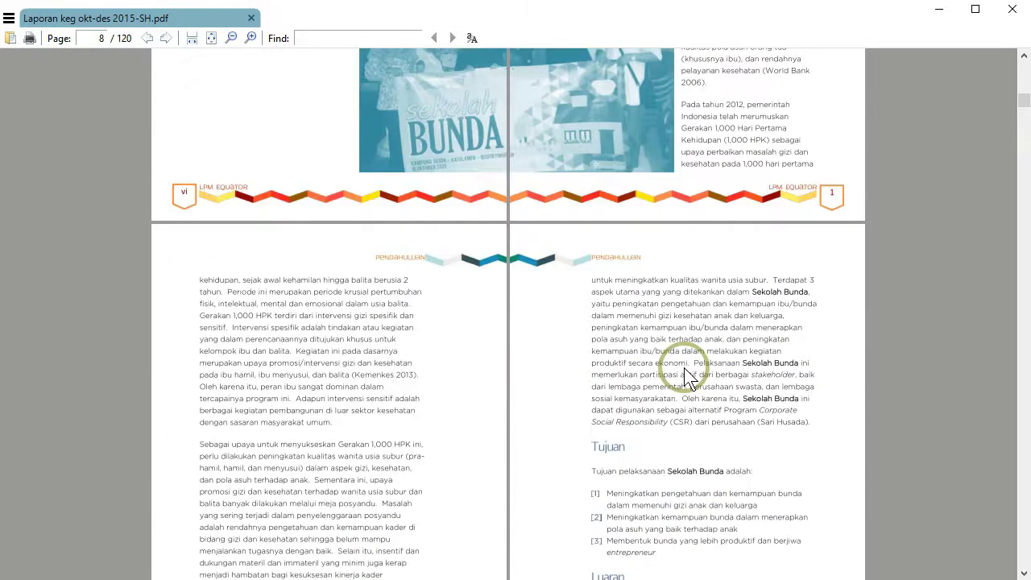
scroll(684, 368, up, 3)
scroll(684, 368, up, 2)
mouse_move(721, 303)
mouse_down()
mouse_move(586, 338)
mouse_move(549, 371)
mouse_move(718, 356)
mouse_move(659, 377)
mouse_up()
scroll(718, 356, down, 2)
scroll(719, 354, down, 3)
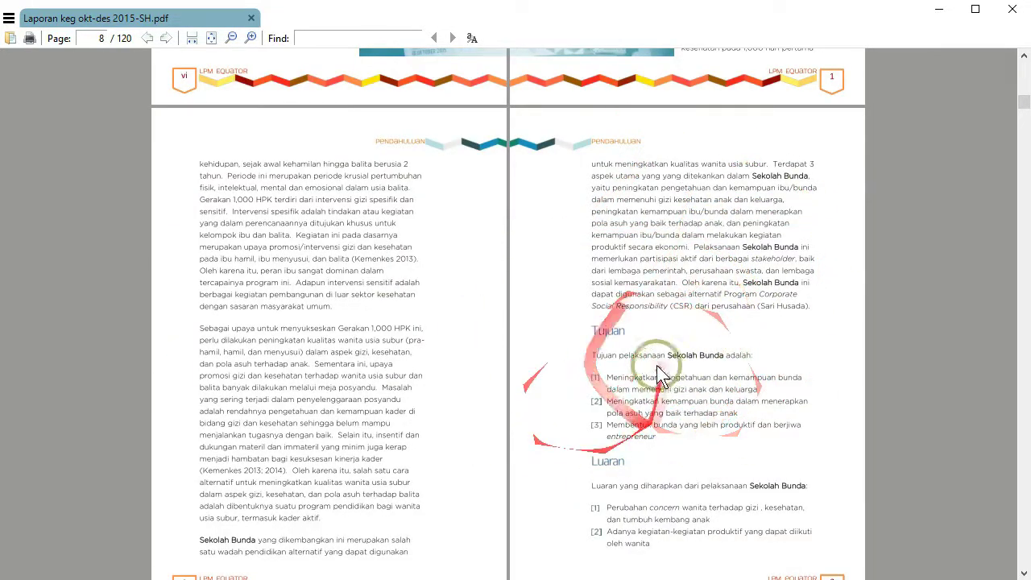
scroll(655, 372, down, 2)
scroll(652, 369, up, 3)
scroll(661, 371, up, 2)
drag(656, 378, 699, 488)
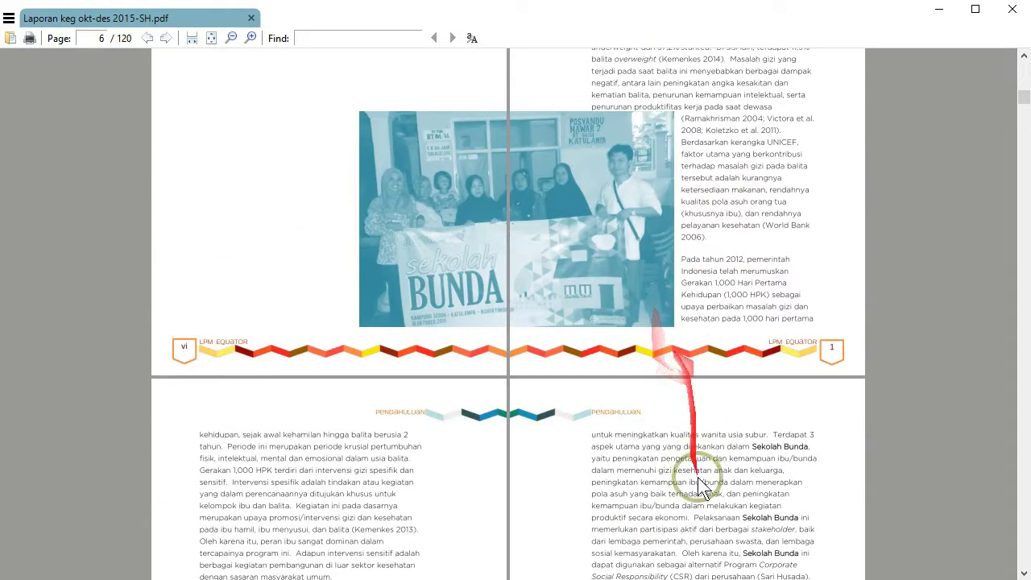
scroll(699, 487, down, 4)
scroll(651, 525, down, 1)
drag(651, 525, 691, 456)
scroll(690, 451, up, 3)
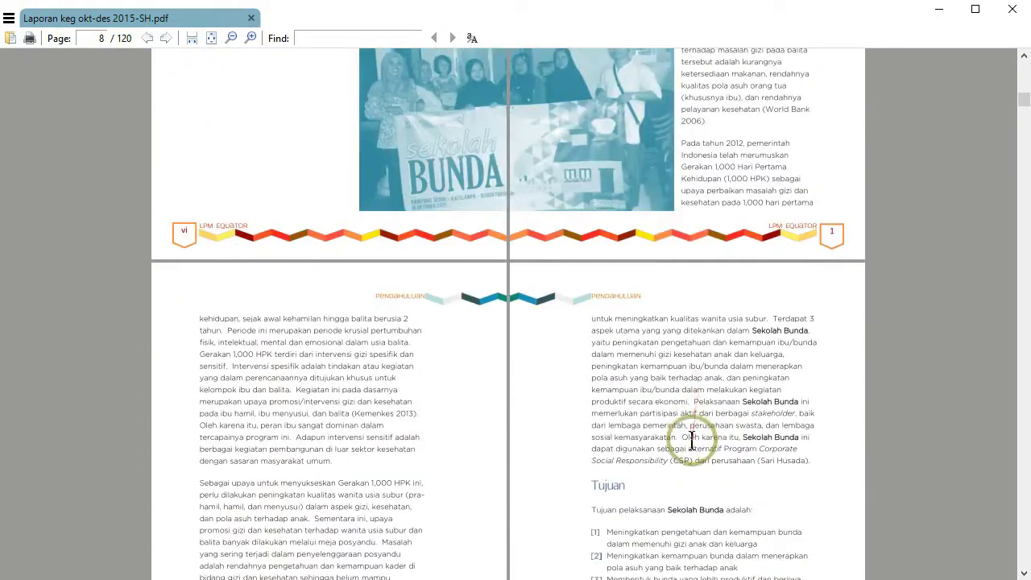
scroll(691, 439, up, 3)
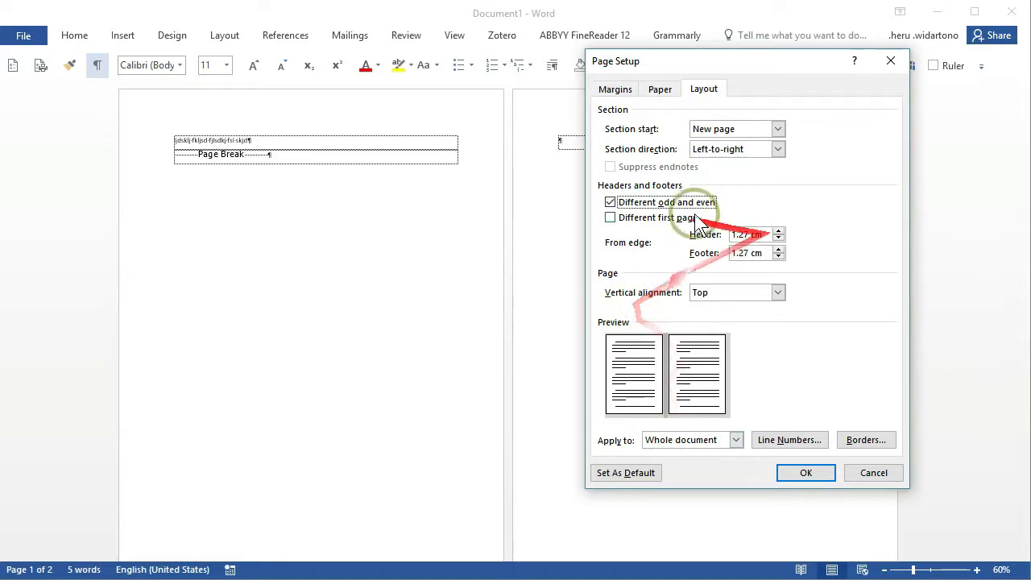
click(665, 227)
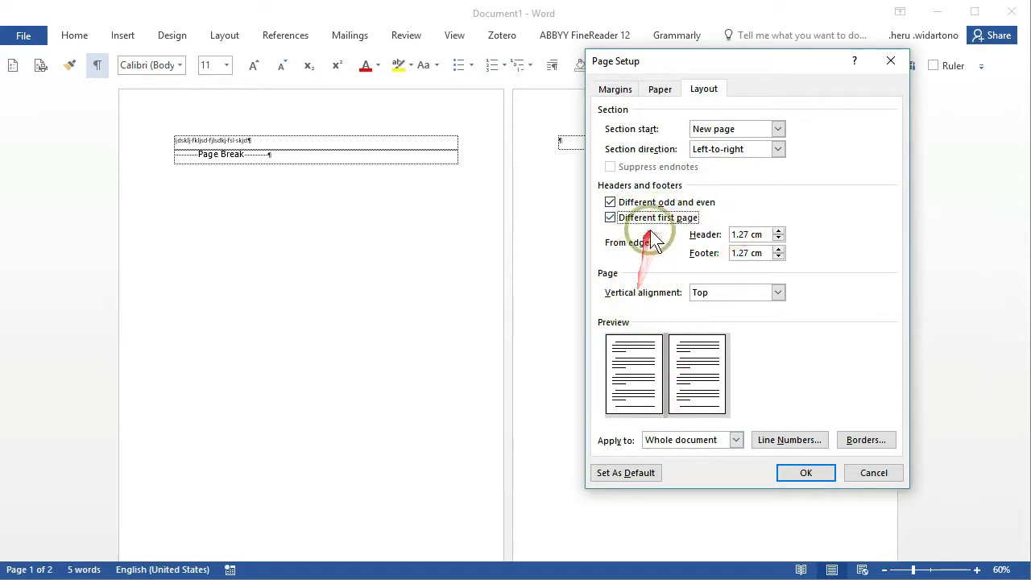
click(654, 226)
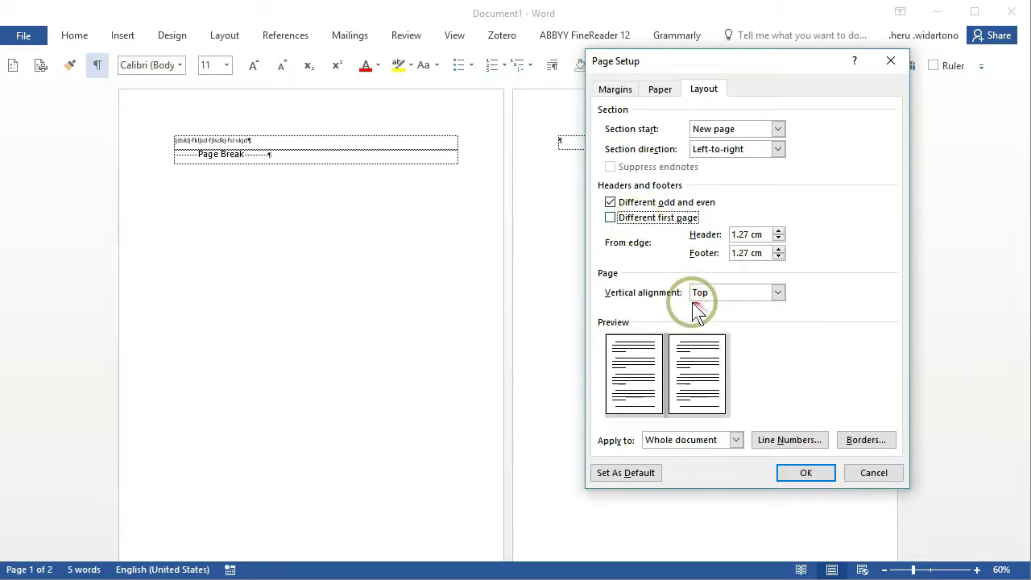
click(681, 282)
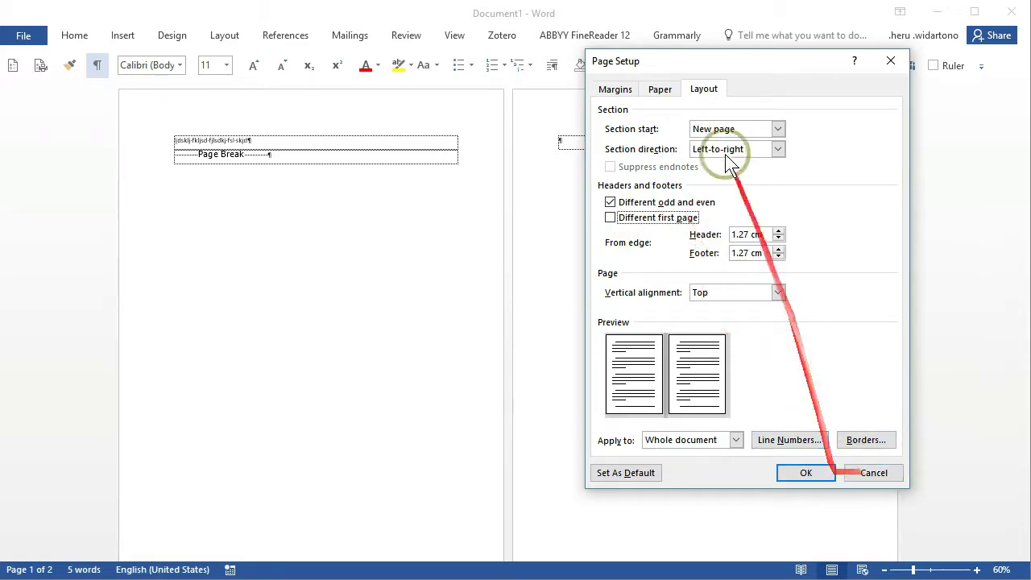
click(618, 90)
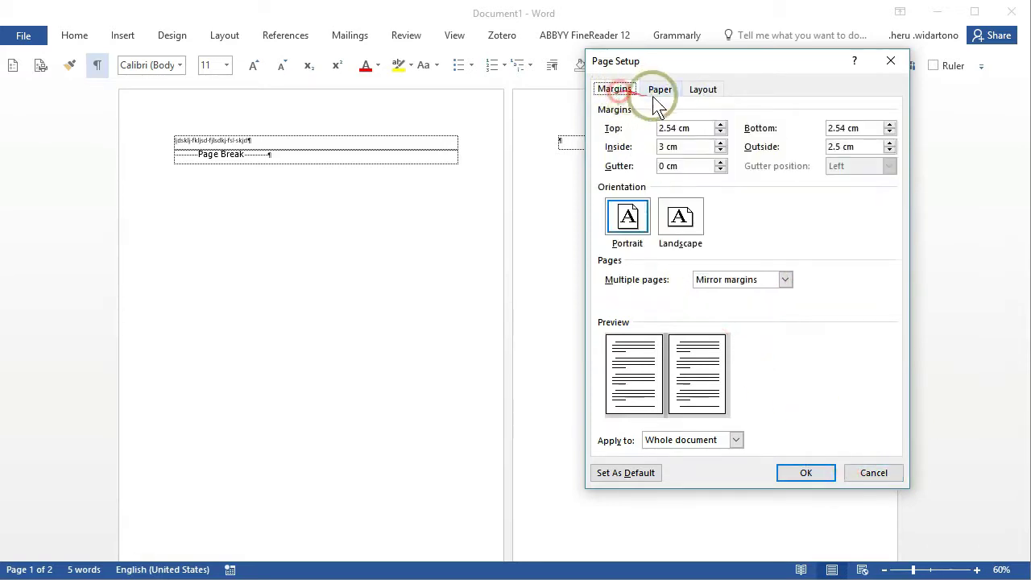
click(706, 91)
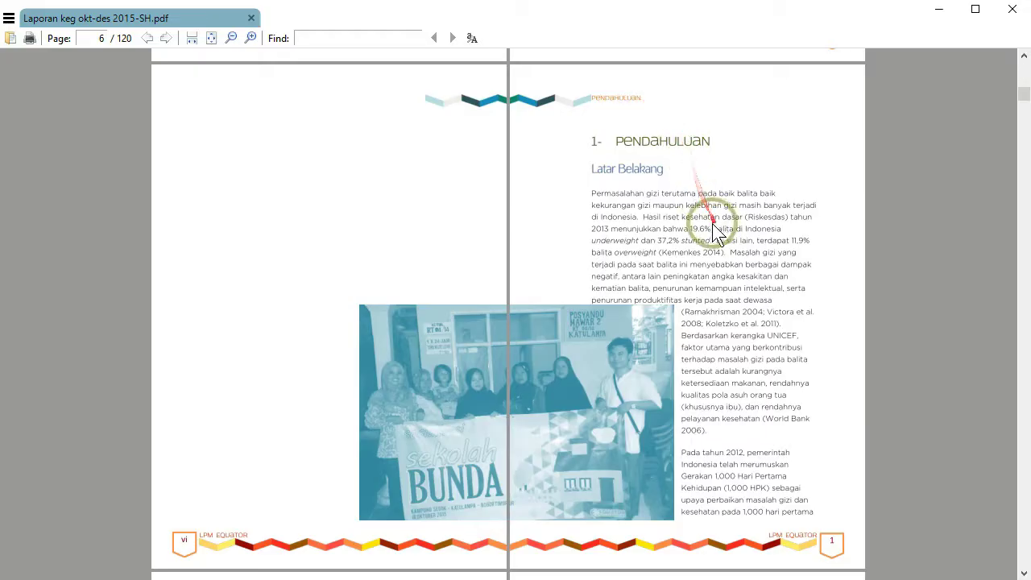
scroll(712, 233, up, 4)
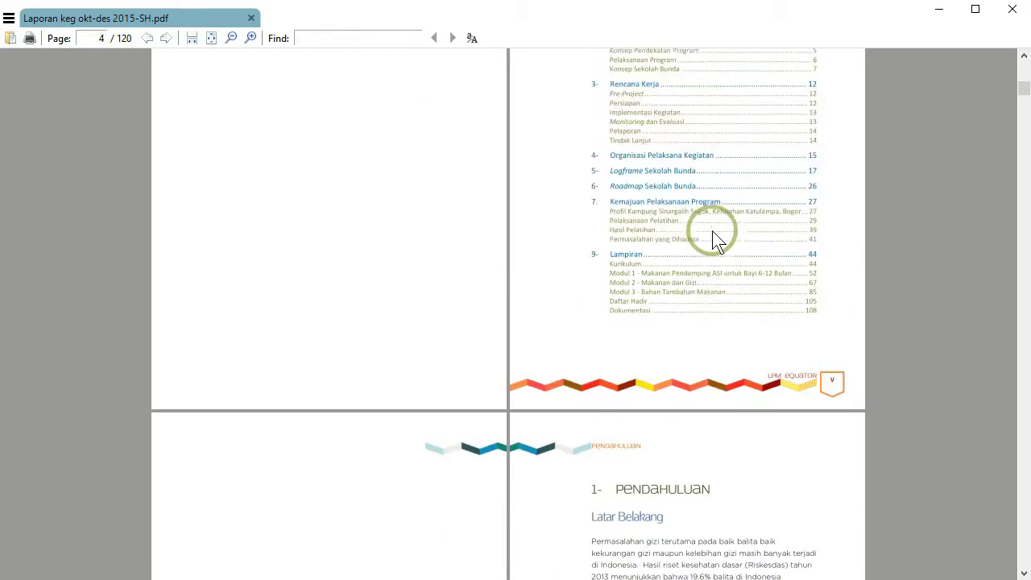
scroll(714, 237, up, 4)
scroll(678, 254, up, 3)
scroll(679, 254, down, 3)
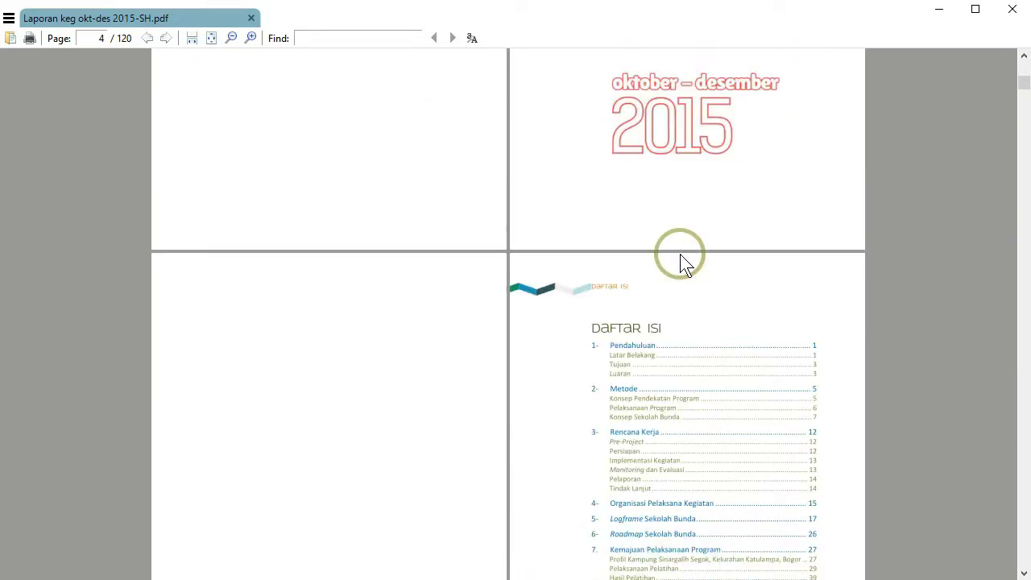
scroll(680, 254, up, 2)
scroll(679, 254, up, 2)
scroll(680, 257, up, 2)
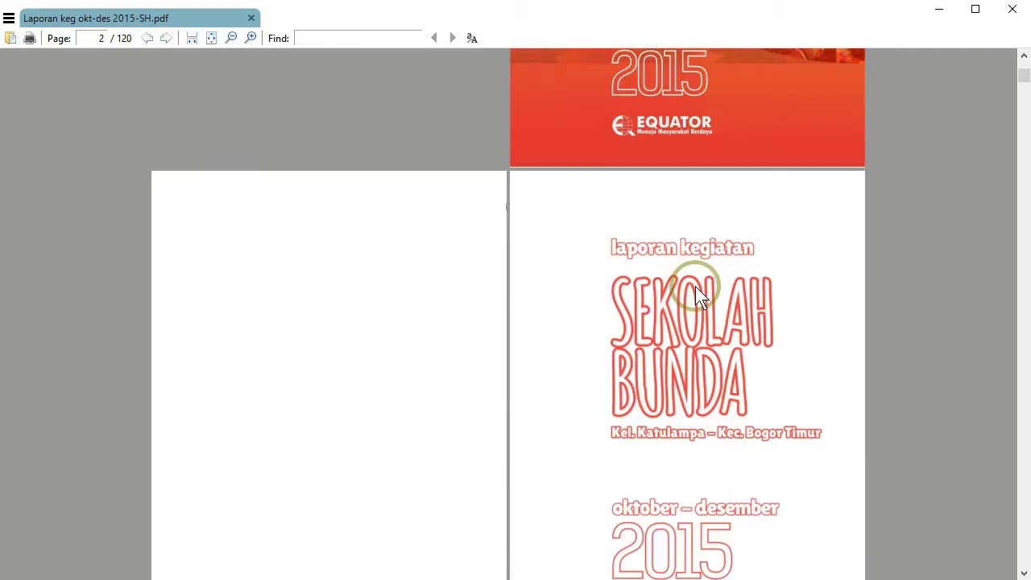
scroll(644, 286, down, 4)
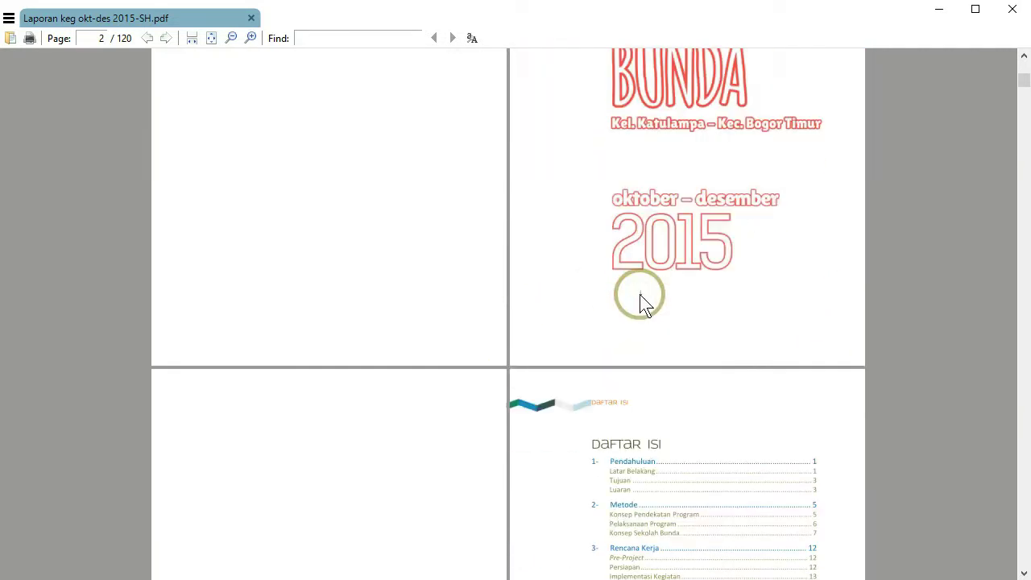
scroll(596, 270, down, 2)
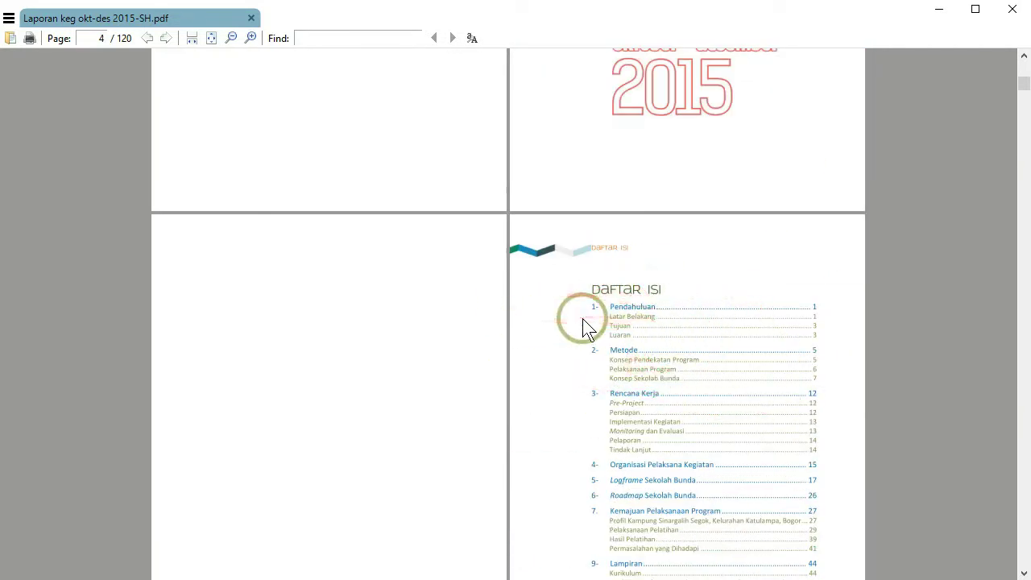
scroll(596, 318, up, 2)
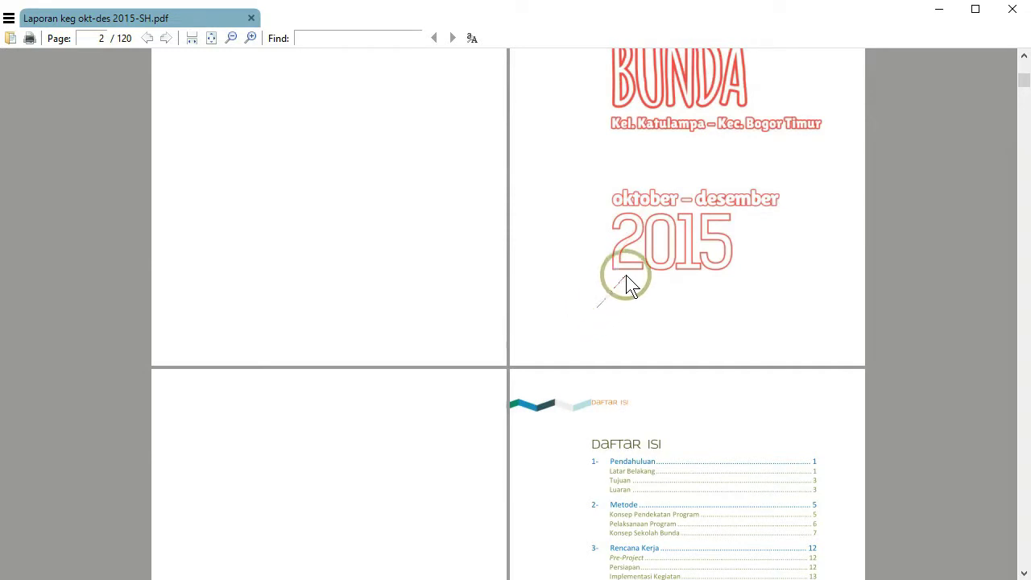
scroll(594, 311, up, 2)
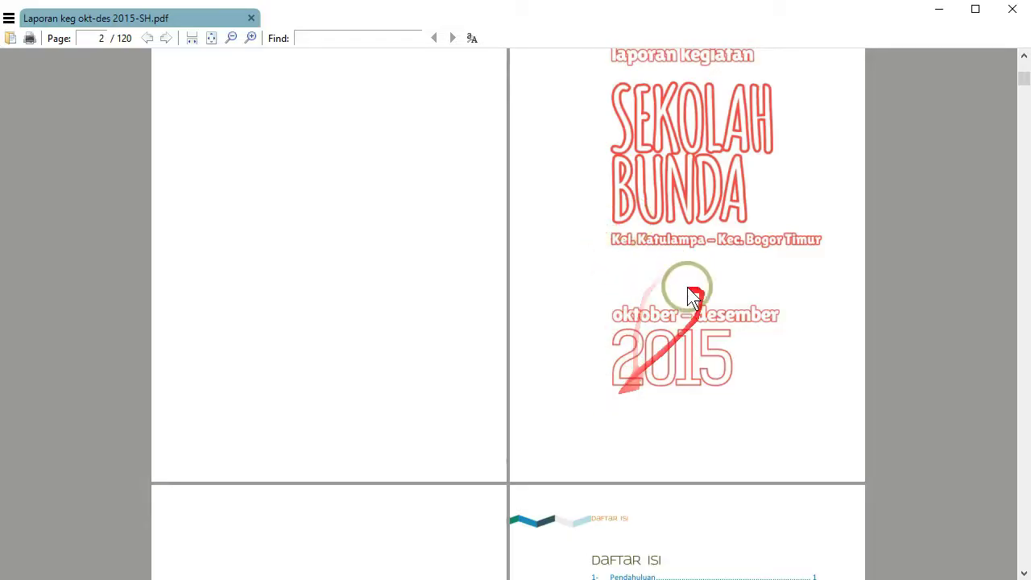
scroll(658, 312, down, 3)
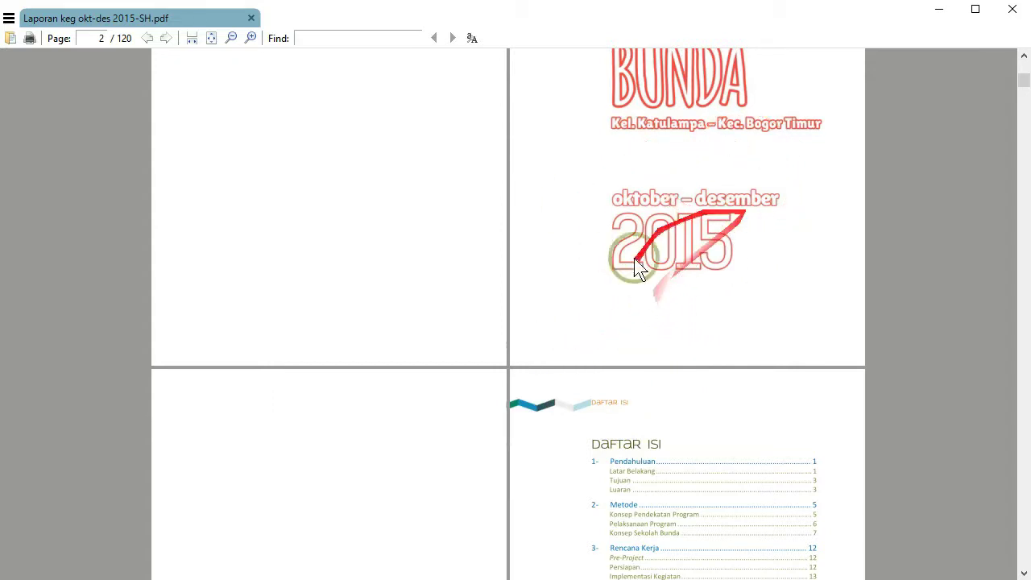
scroll(656, 310, up, 4)
scroll(646, 293, down, 8)
scroll(651, 285, down, 9)
scroll(645, 295, down, 5)
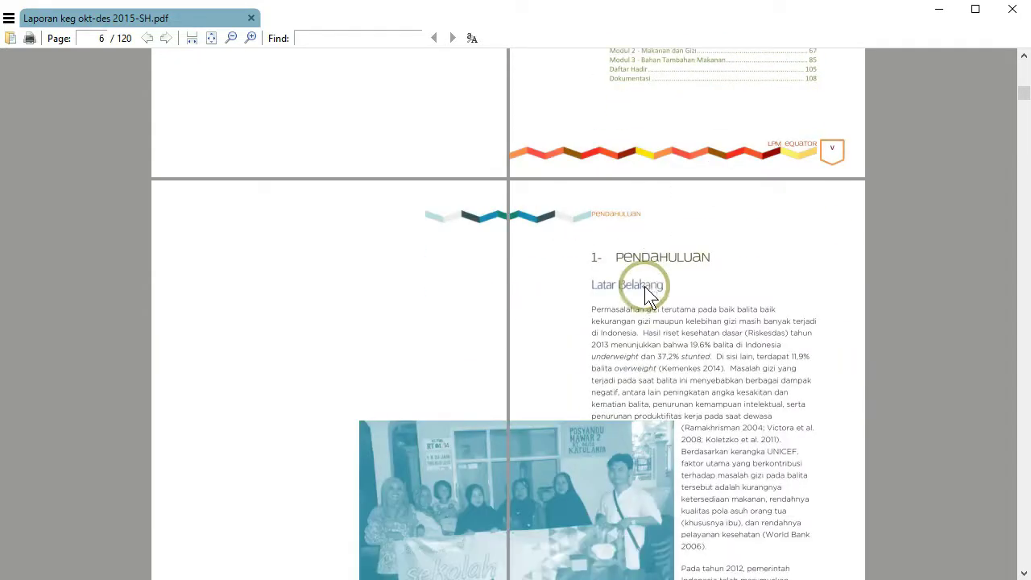
scroll(651, 223, down, 3)
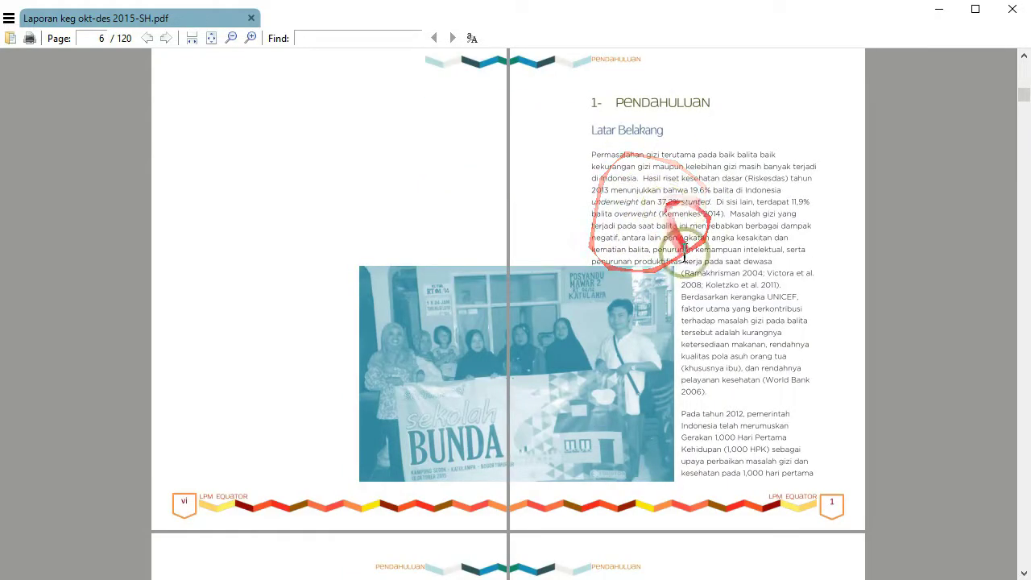
scroll(660, 345, down, 4)
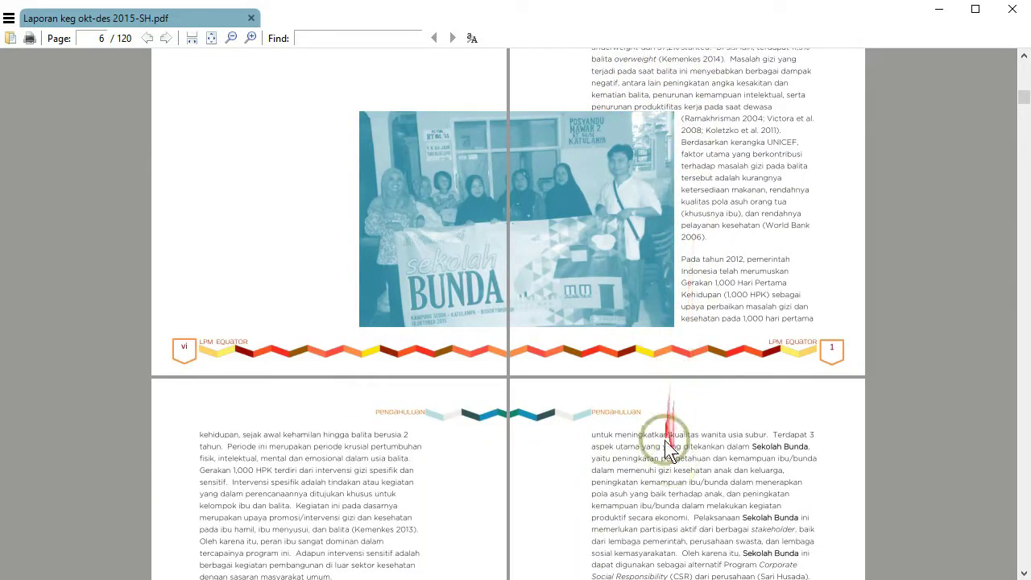
scroll(691, 483, down, 4)
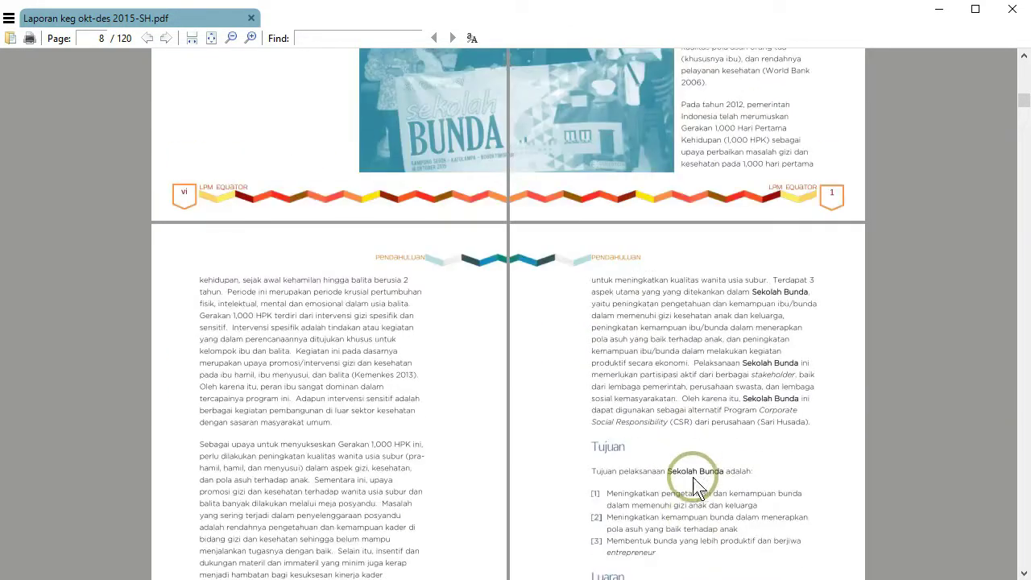
scroll(693, 467, up, 6)
scroll(693, 465, up, 3)
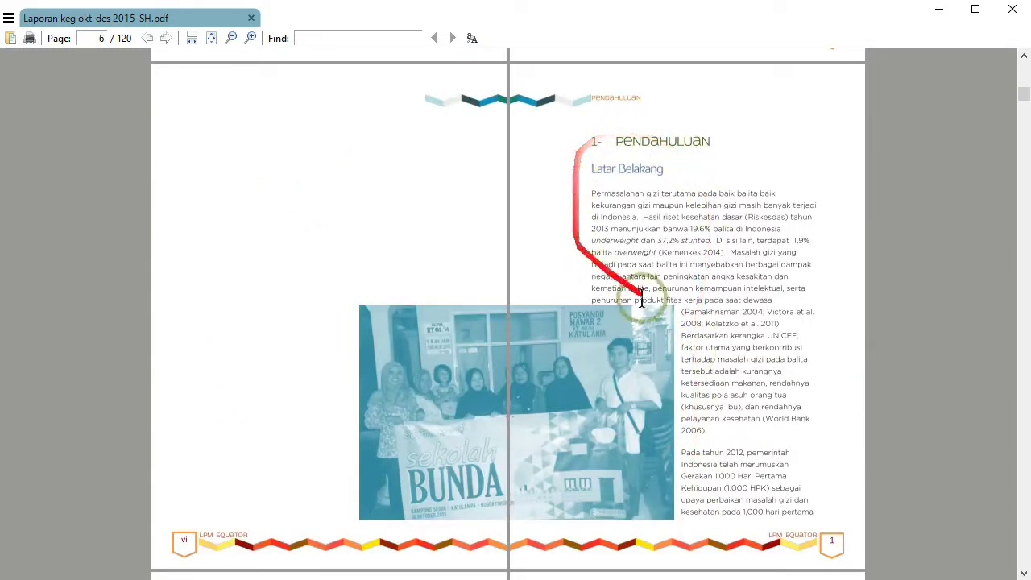
scroll(621, 339, down, 4)
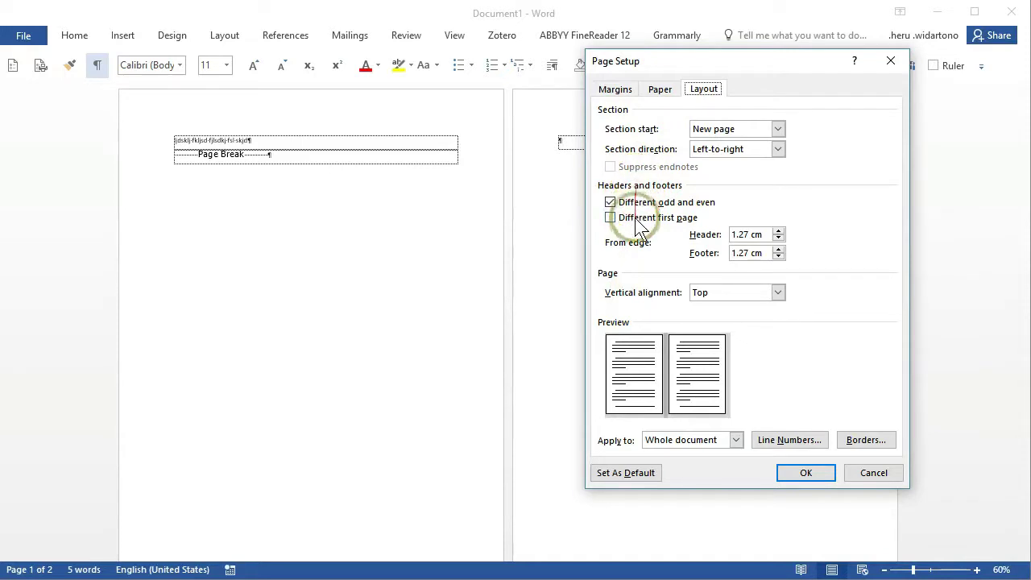
Step: Review the Paper and Margins settings, then apply Page Setup with mirror margins and odd/even headers
mouse_move(633, 217)
mouse_down()
mouse_move(709, 218)
mouse_move(606, 301)
mouse_up()
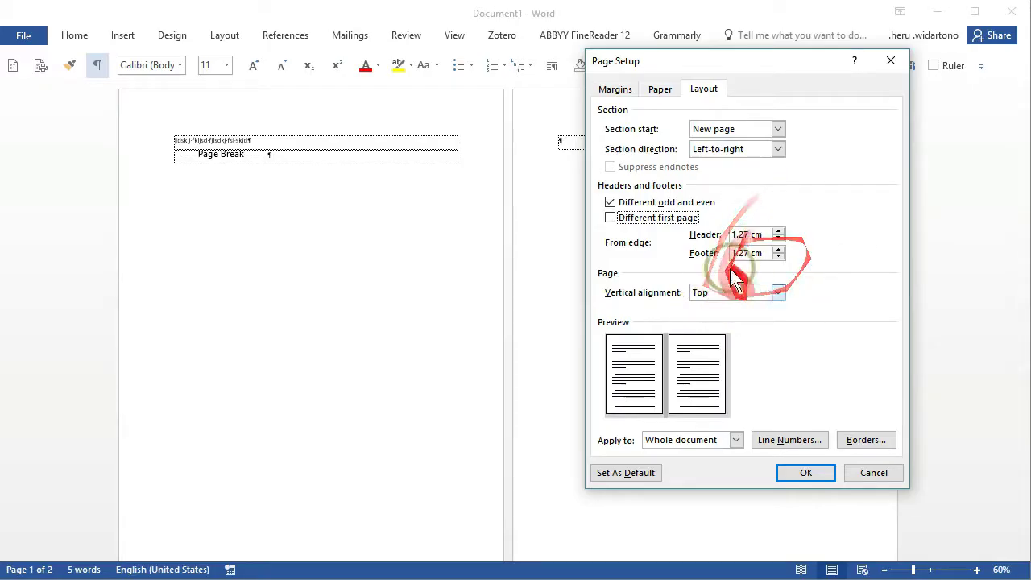
click(666, 94)
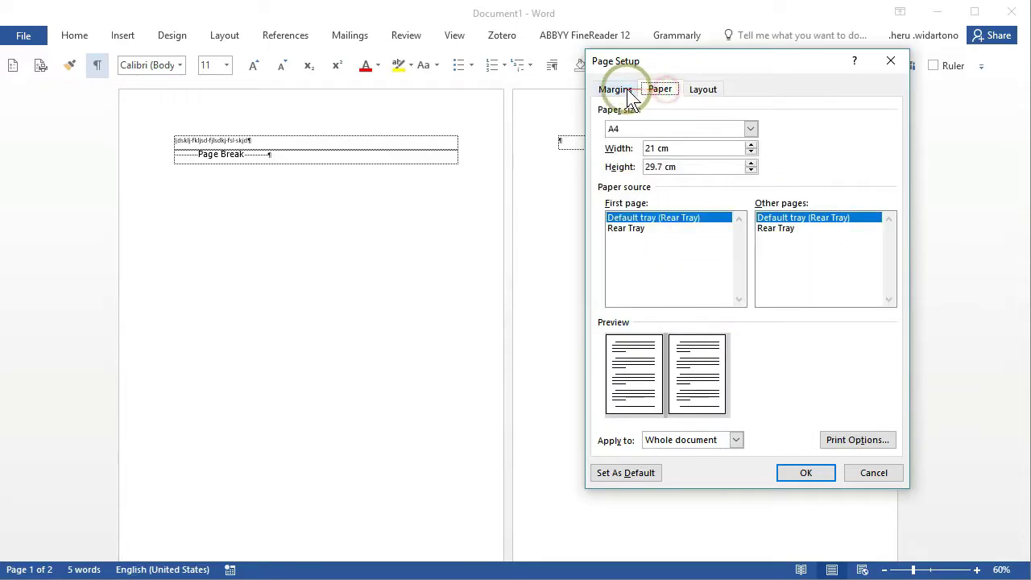
click(616, 89)
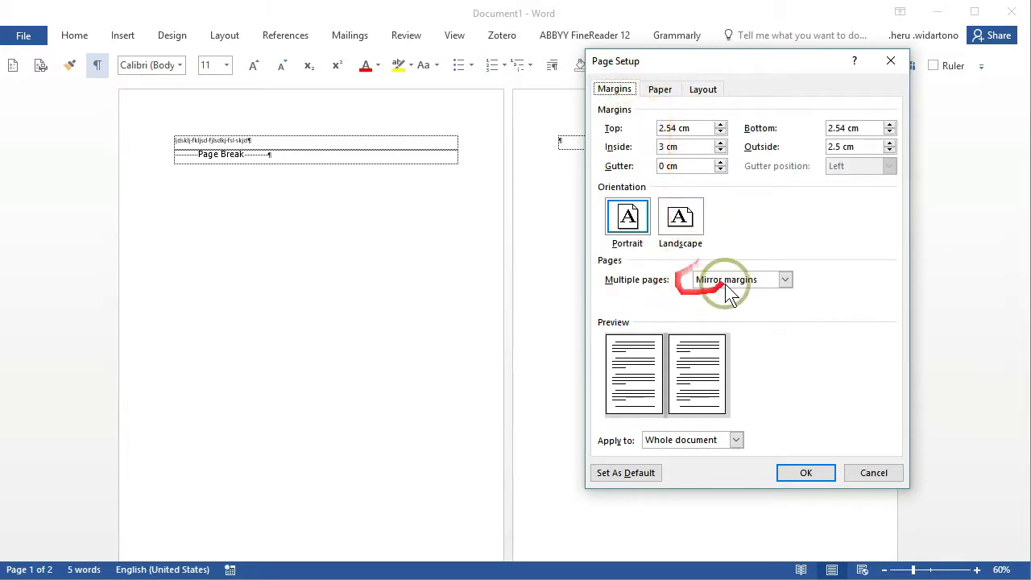
click(660, 89)
click(702, 88)
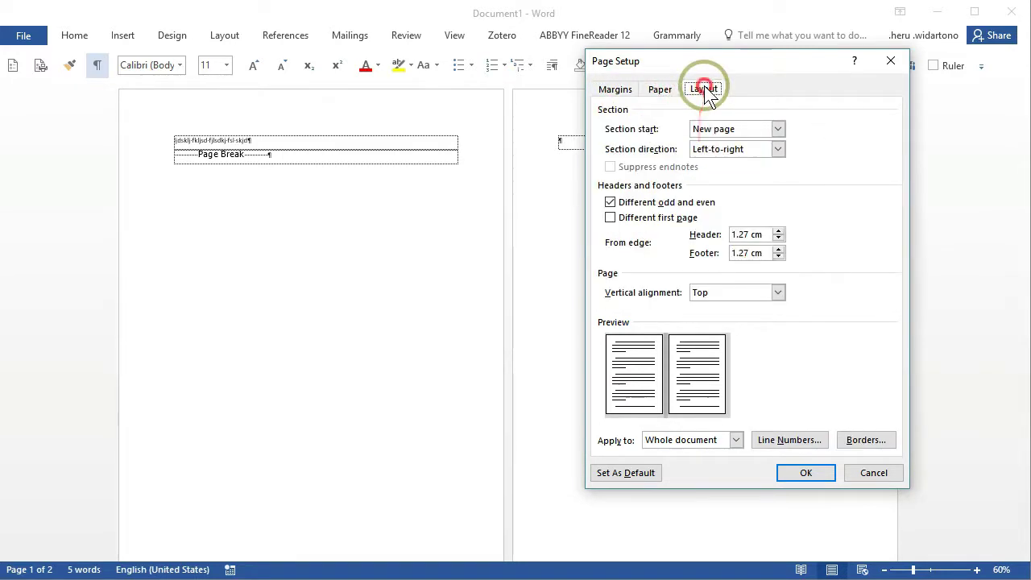
click(806, 473)
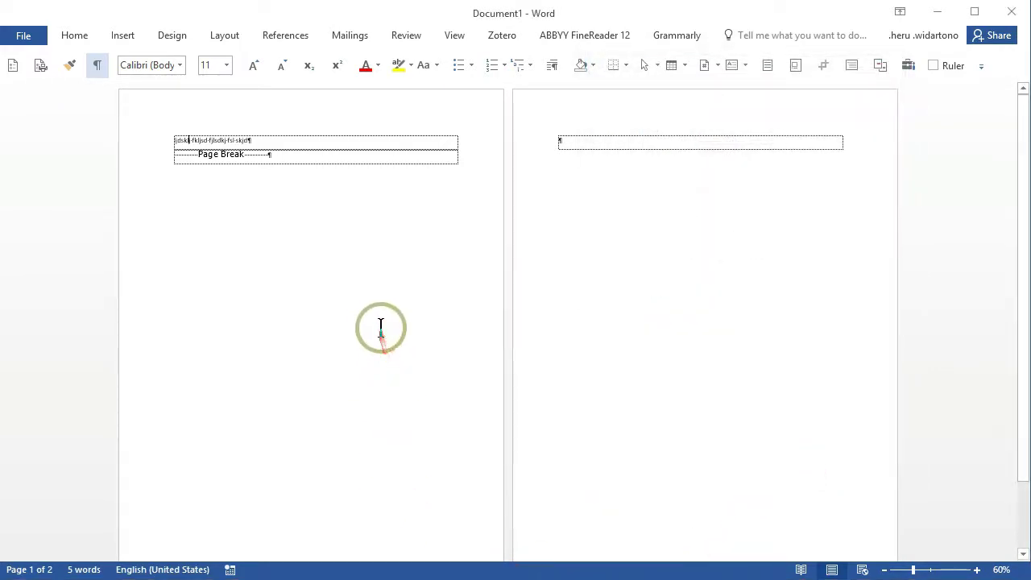
Step: Delete the placeholder line 'ljdsklj fkljsd fjlsdkj fsl skjd' from page 1, leaving only the page break
scroll(410, 296, down, 1)
scroll(411, 300, up, 1)
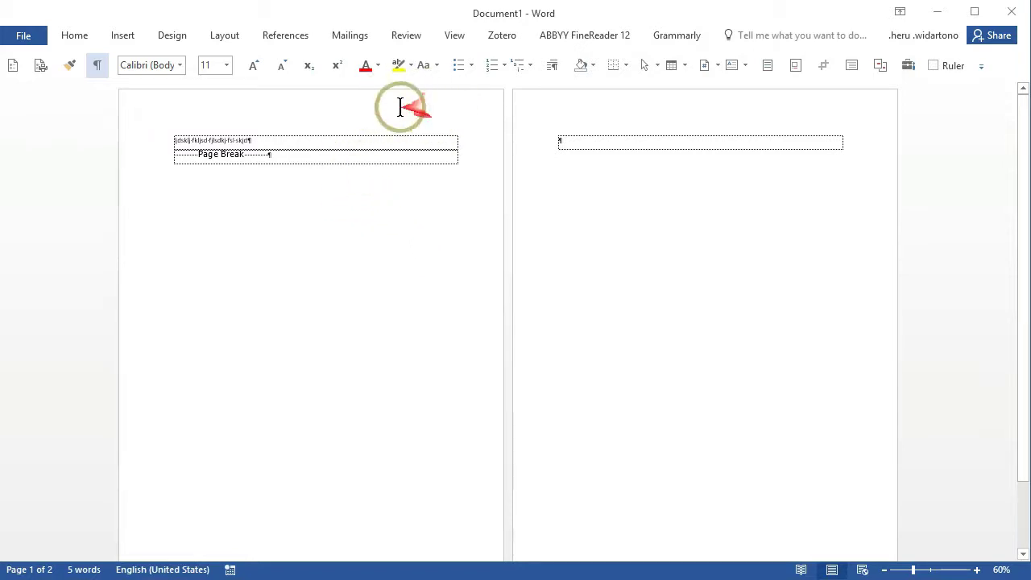
double_click(218, 141)
click(346, 141)
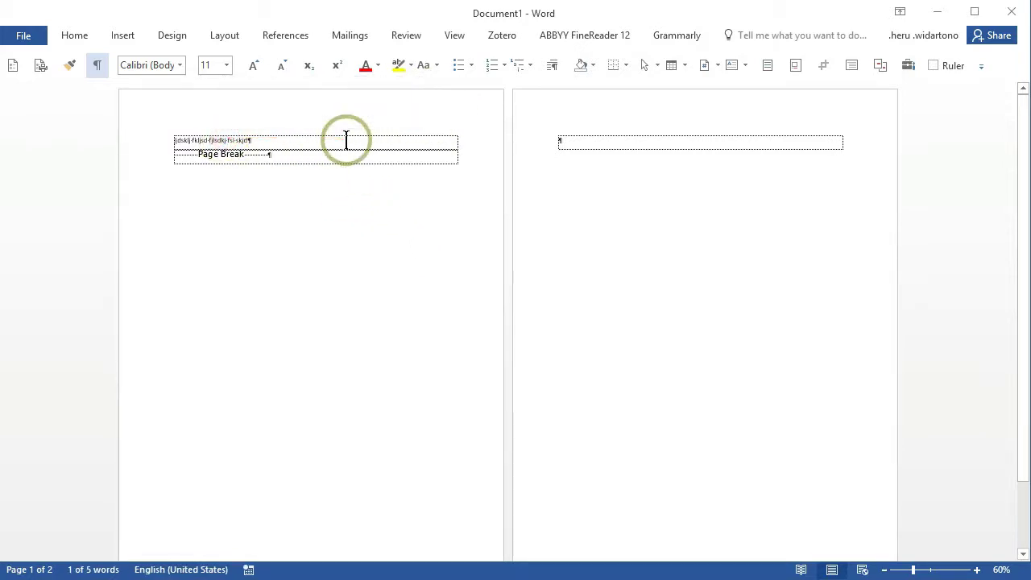
key(Delete)
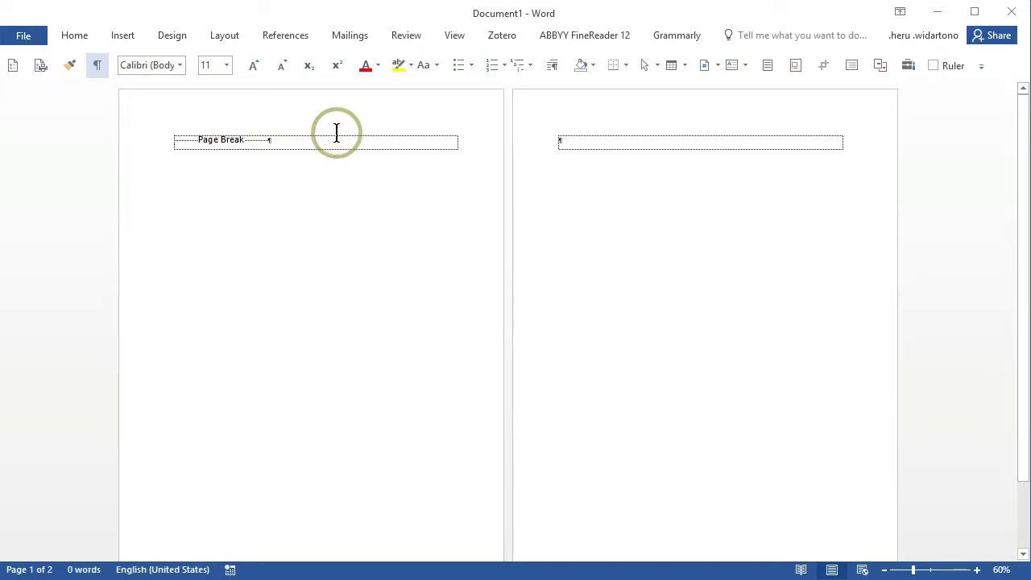
click(588, 141)
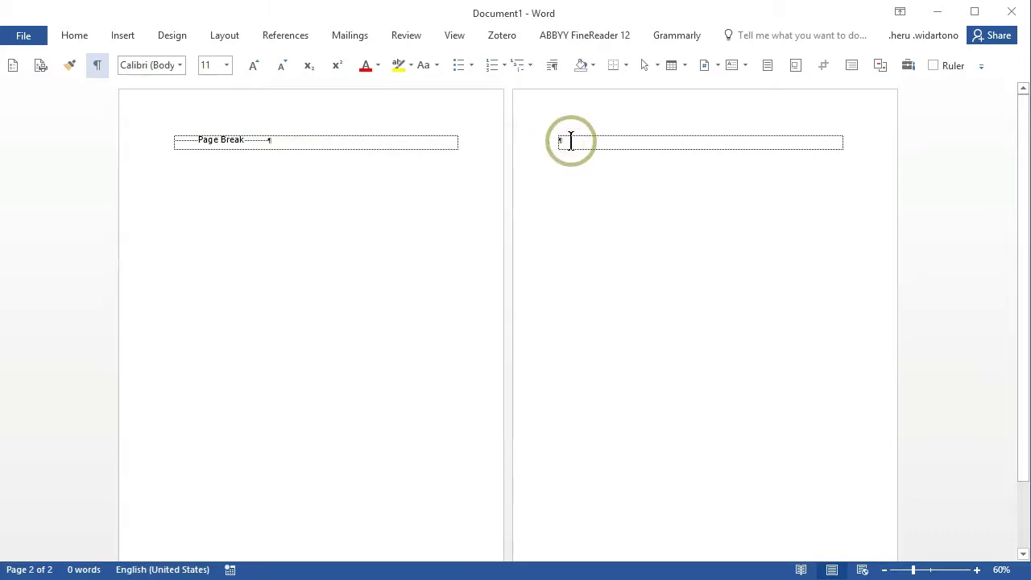
Step: Insert a Next Page section break after page 2 and label the new page 3 'soft cover'
key(Return)
key(alt+i)
key(b)
key(alt+n)
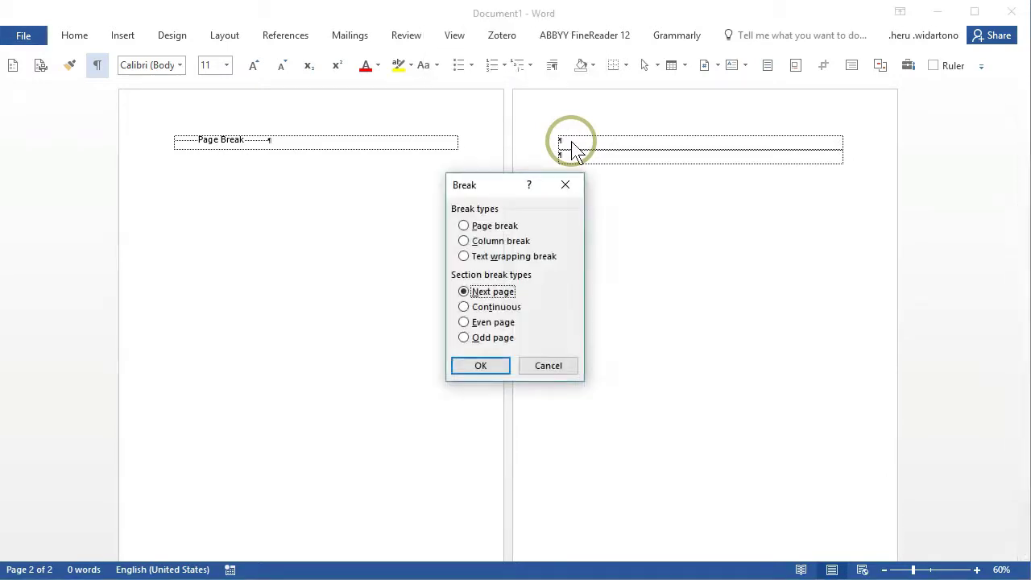
key(Return)
scroll(763, 333, down, 2)
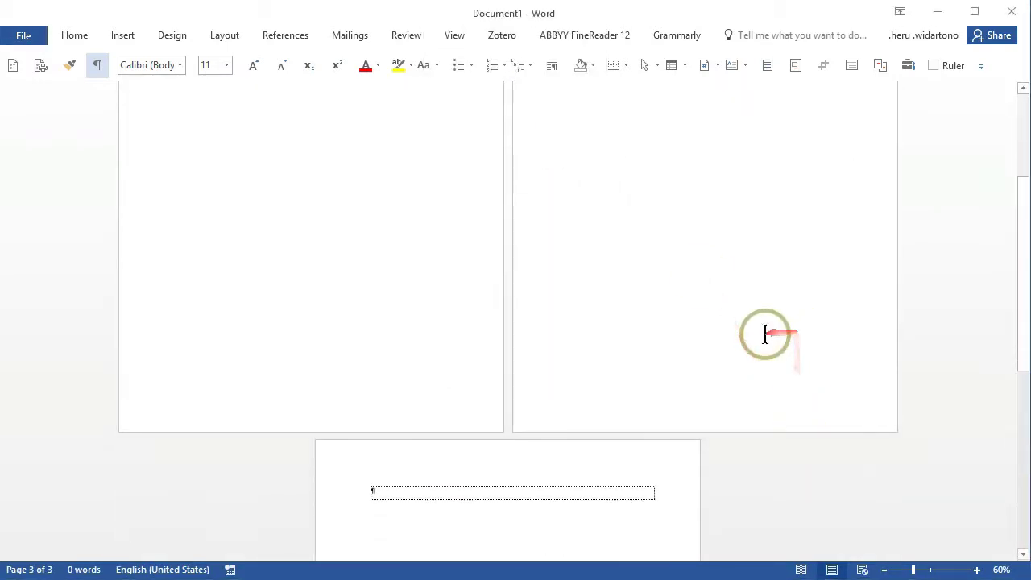
scroll(763, 334, down, 3)
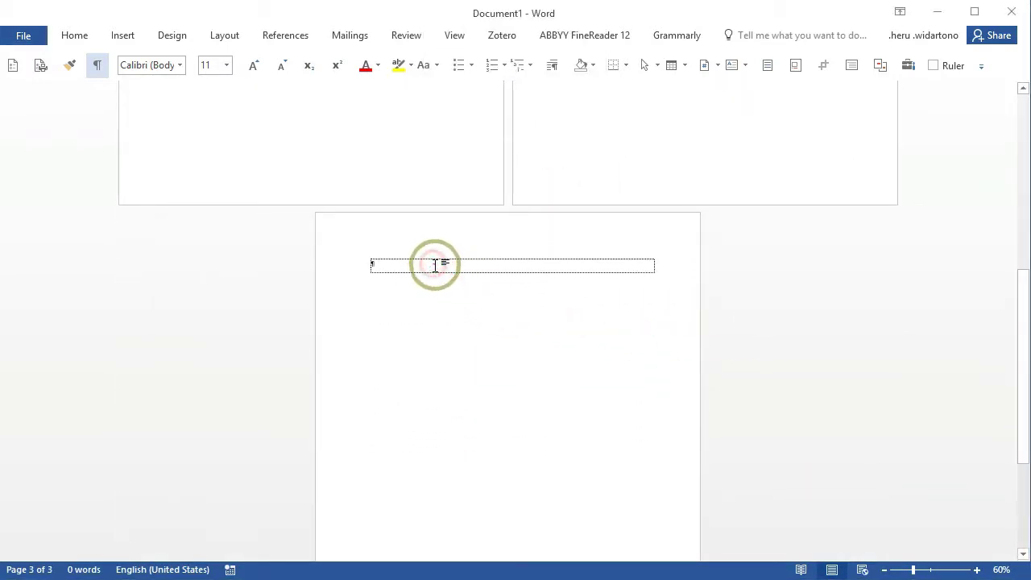
text(ab)
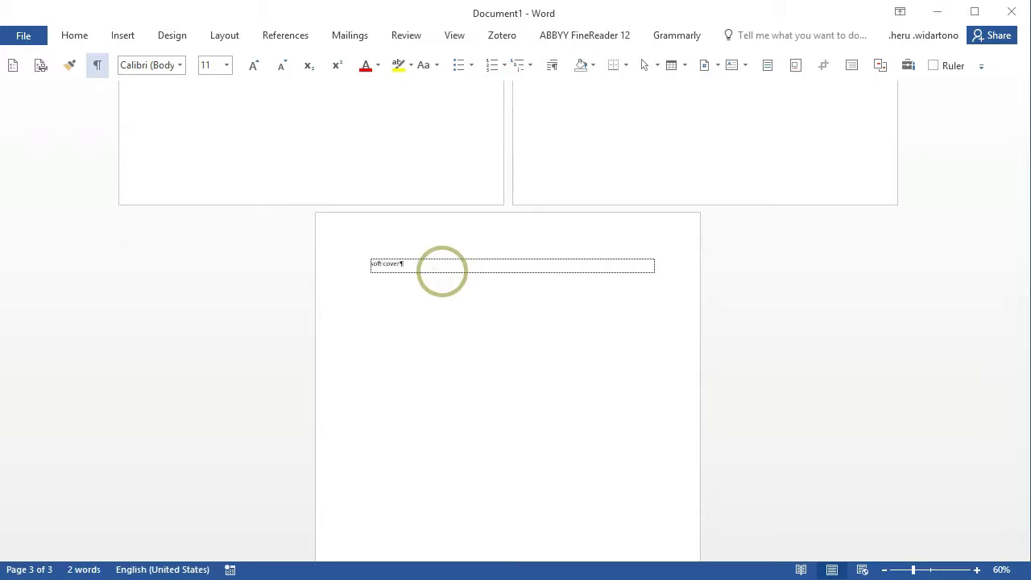
Step: Add a 'cover' line on page 1 before its page break
scroll(814, 461, up, 10)
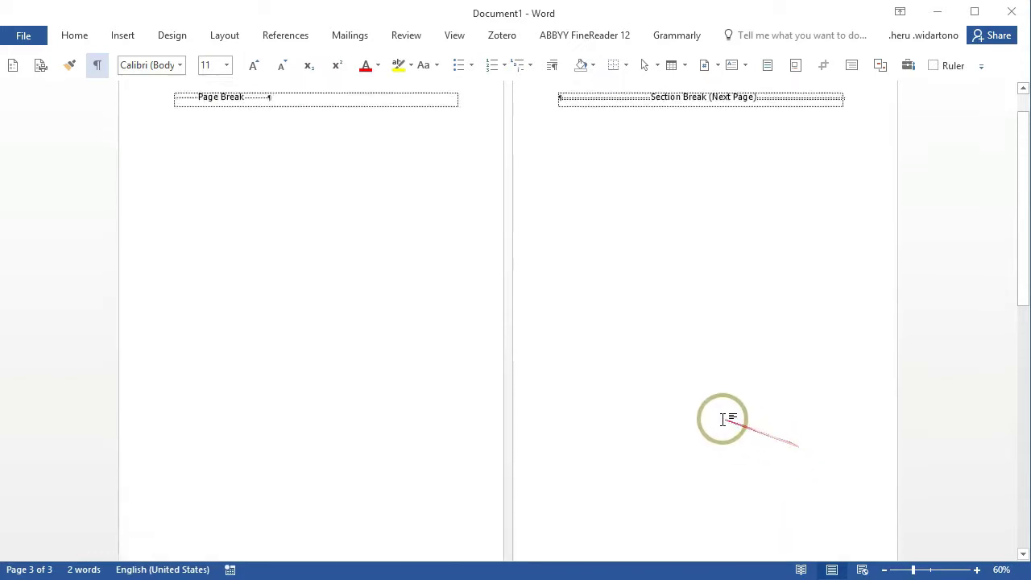
click(255, 140)
text(cover)
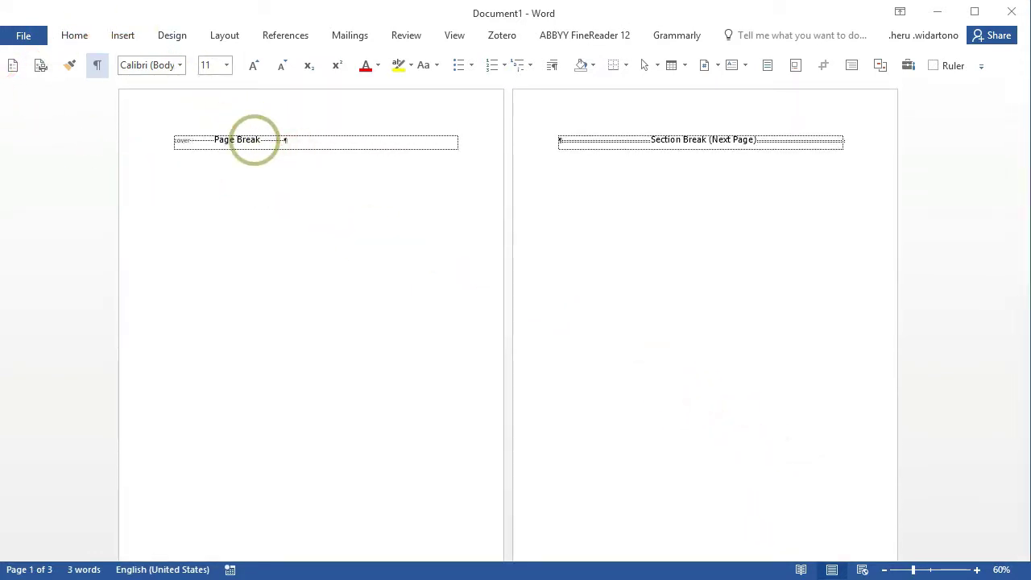
key(Return)
scroll(410, 223, down, 5)
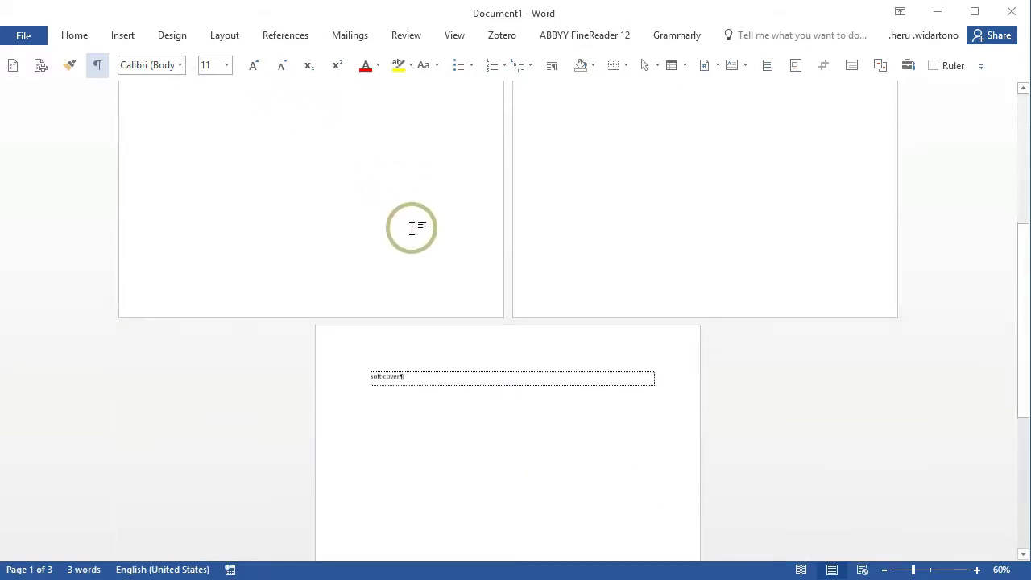
scroll(411, 225, up, 5)
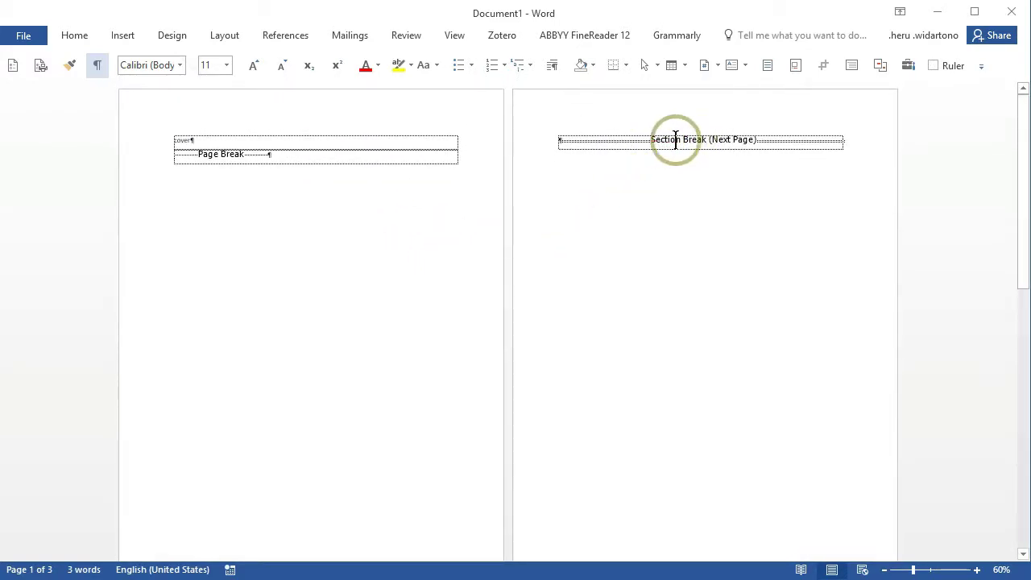
scroll(612, 225, down, 1)
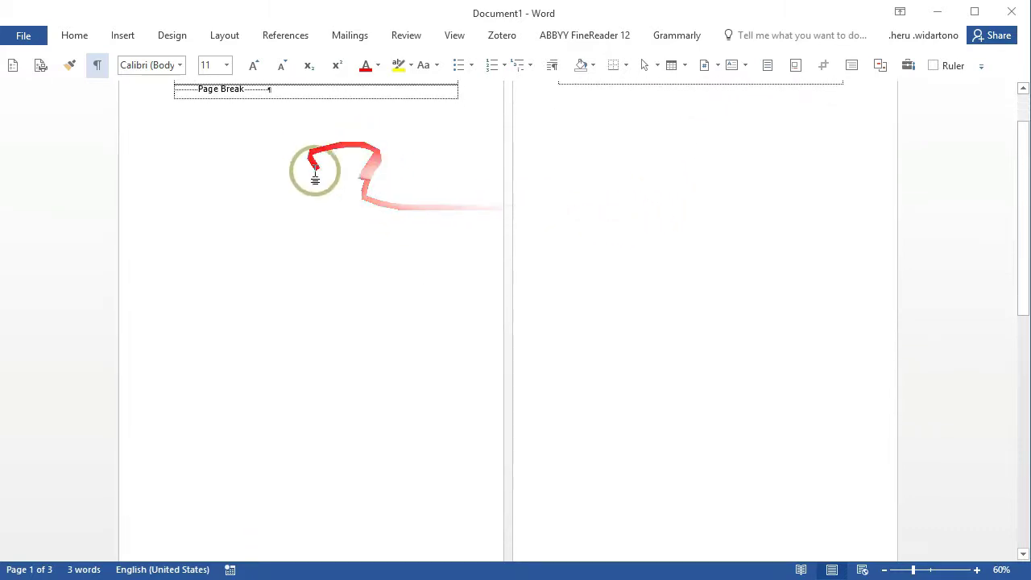
scroll(322, 173, up, 1)
scroll(340, 180, down, 2)
scroll(345, 196, down, 2)
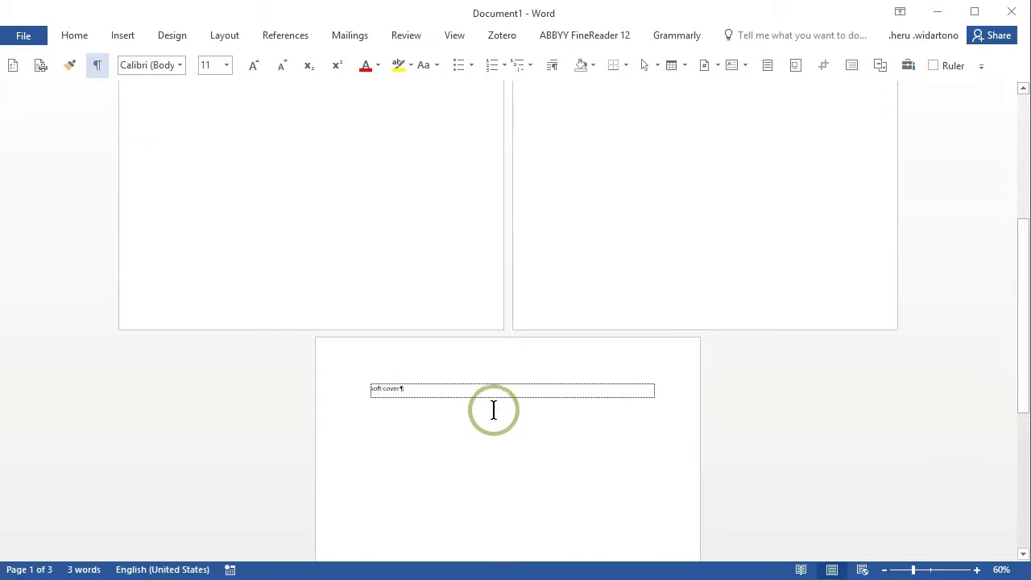
click(454, 388)
scroll(488, 412, down, 2)
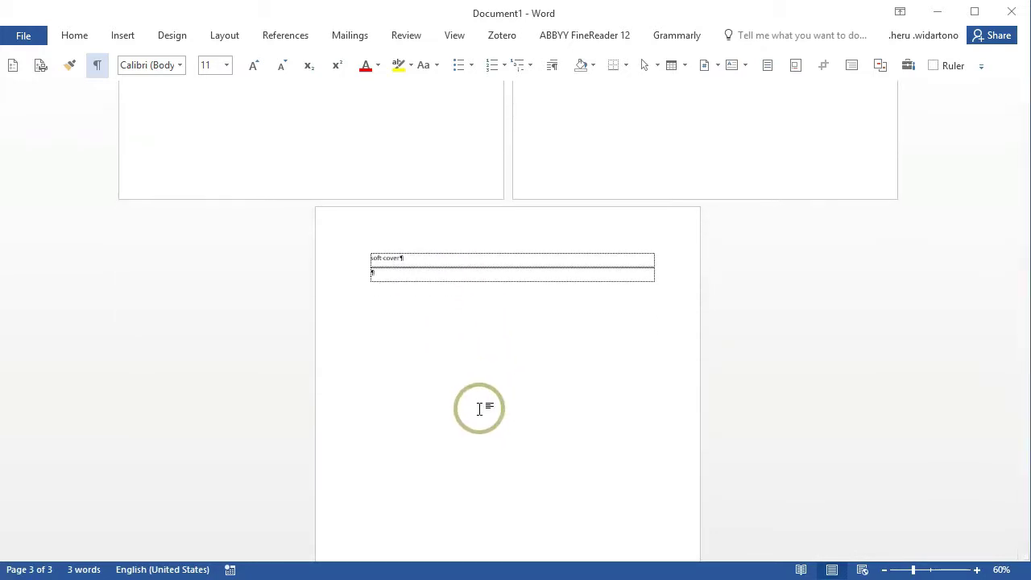
Step: Insert a page break after 'soft cover' so an empty fourth page follows
key(ctrl+Return)
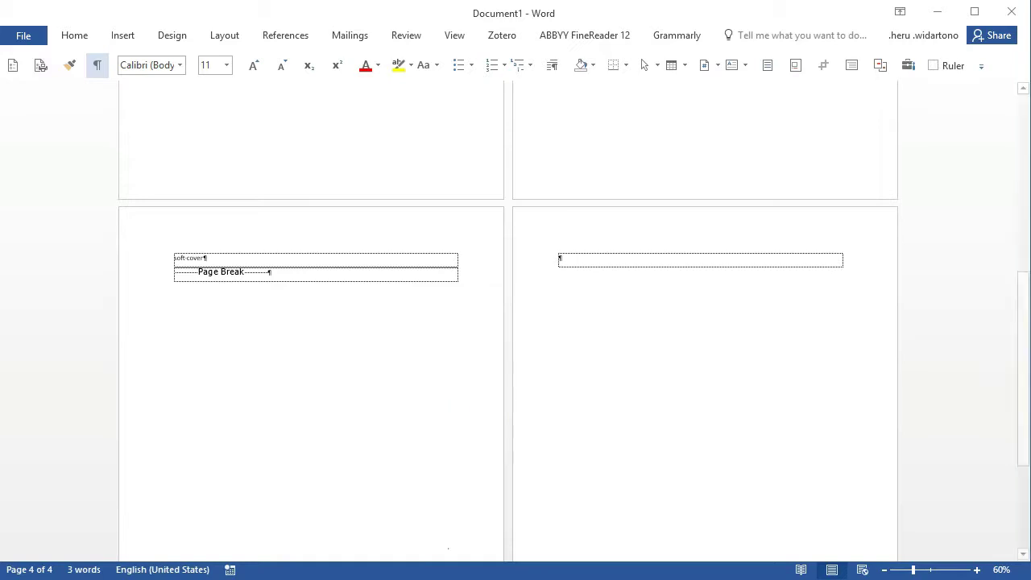
scroll(387, 452, up, 5)
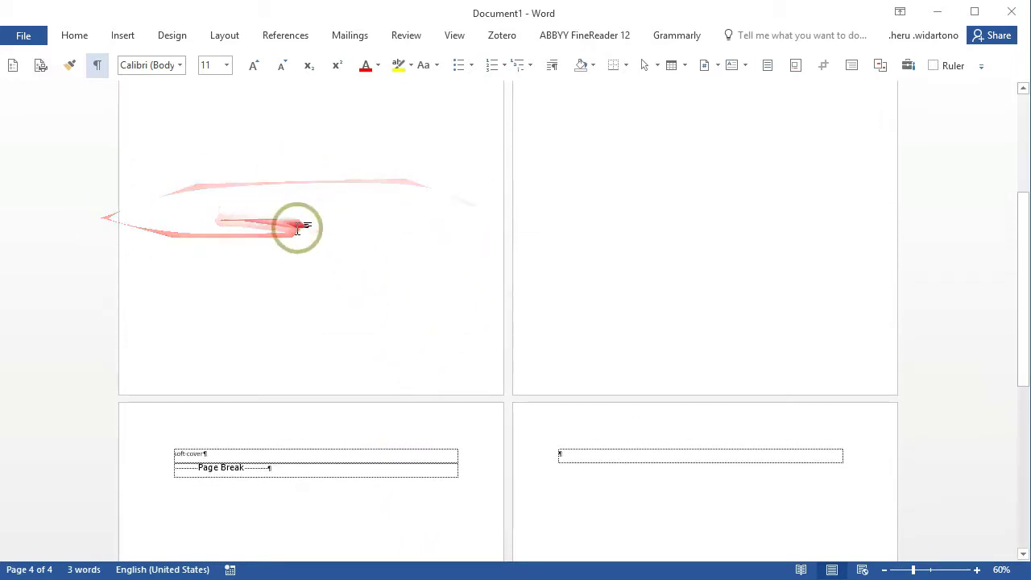
scroll(294, 228, up, 3)
scroll(295, 228, up, 2)
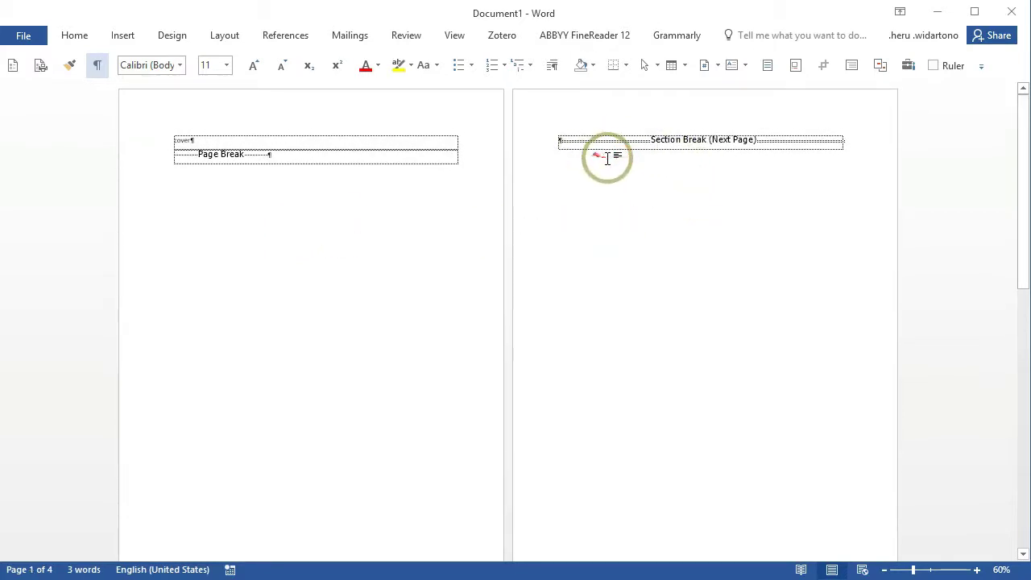
scroll(646, 338, down, 5)
scroll(272, 368, down, 1)
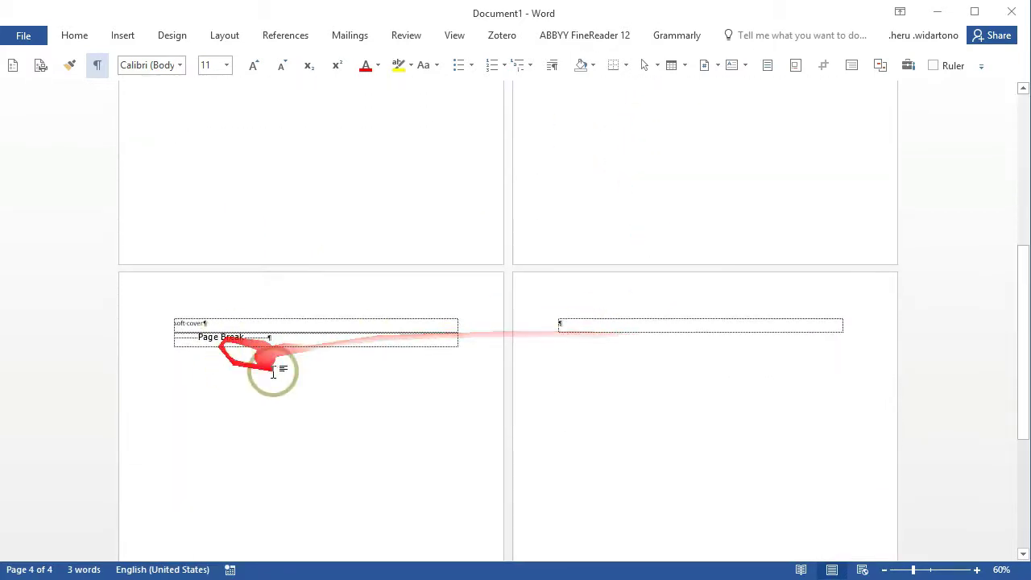
scroll(569, 396, down, 2)
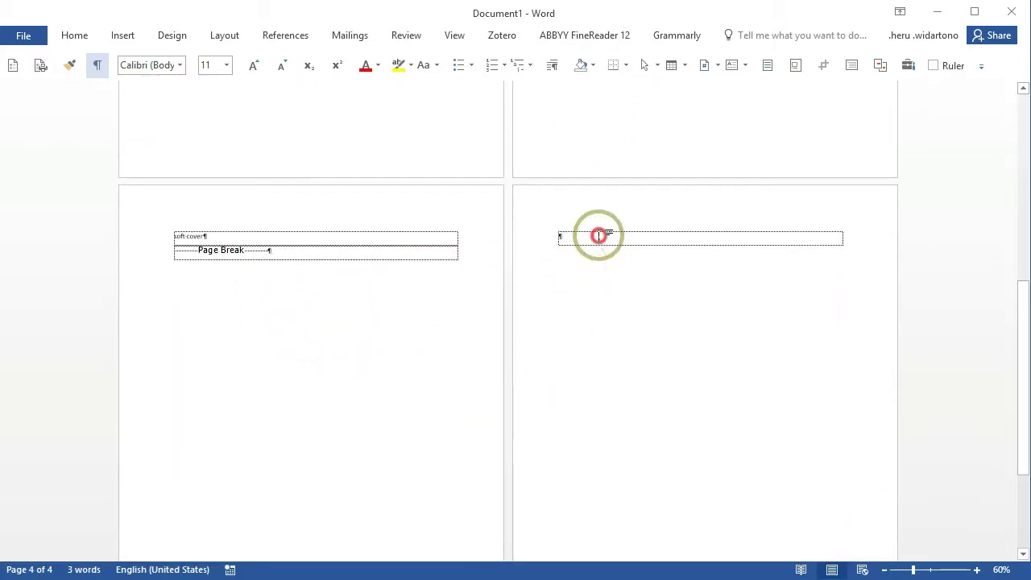
scroll(646, 391, down, 2)
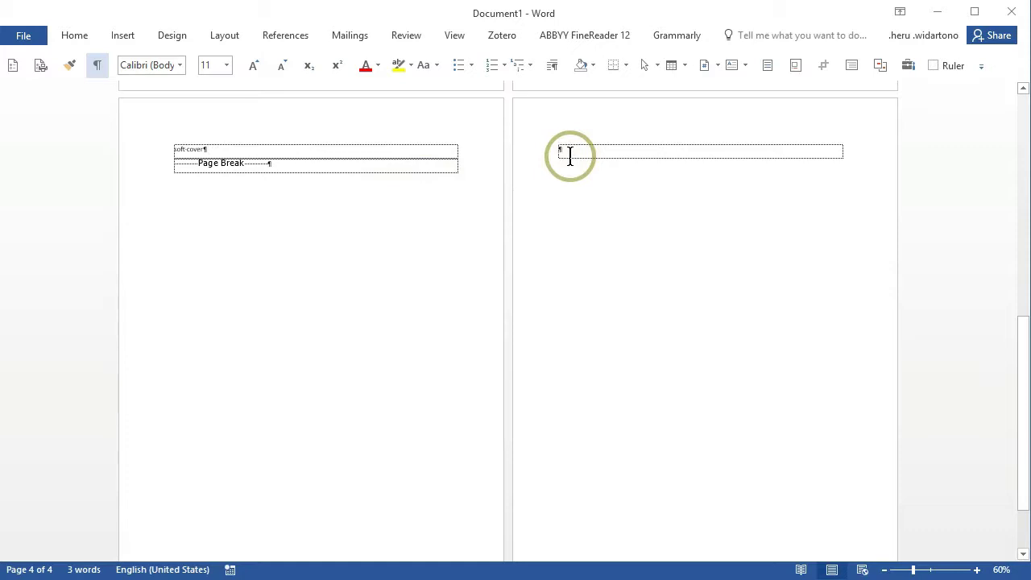
click(607, 152)
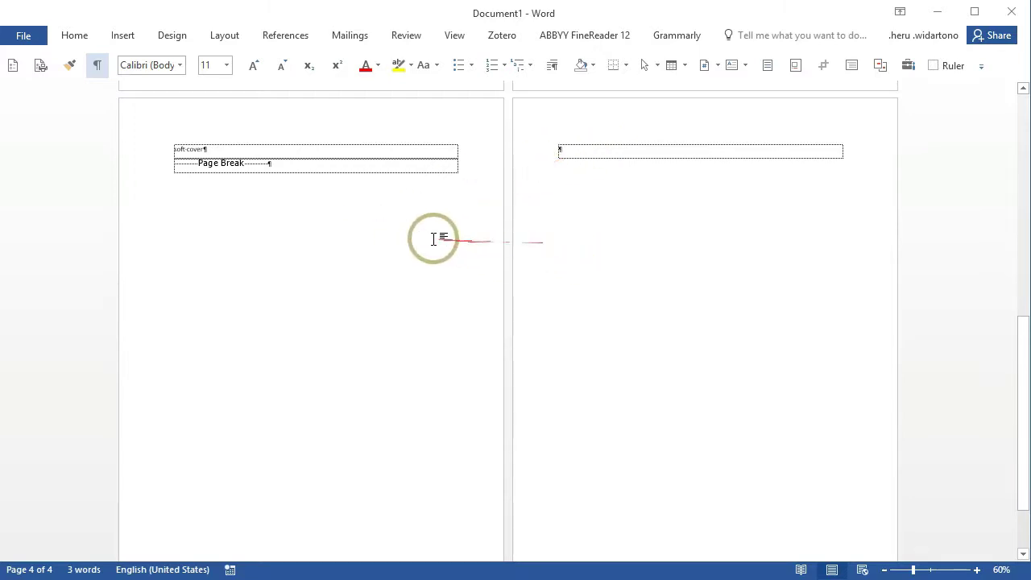
scroll(412, 236, down, 2)
scroll(411, 237, up, 2)
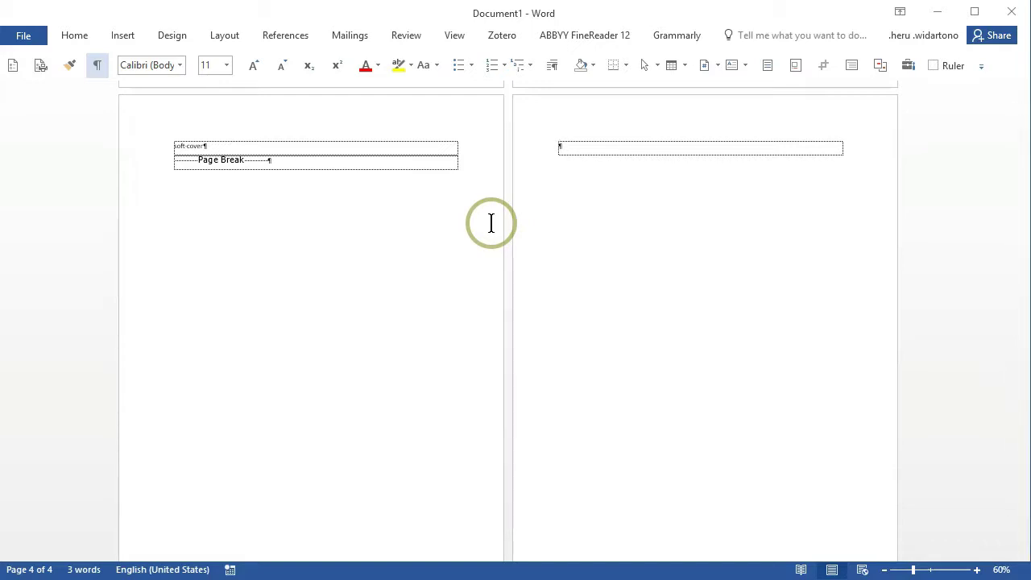
click(569, 148)
key(Return)
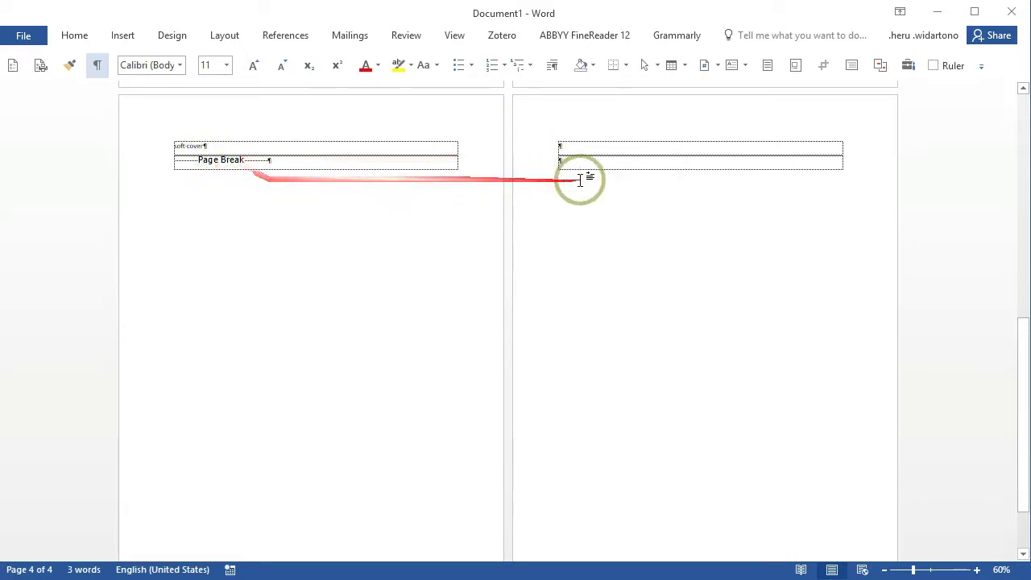
key(ctrl+Return)
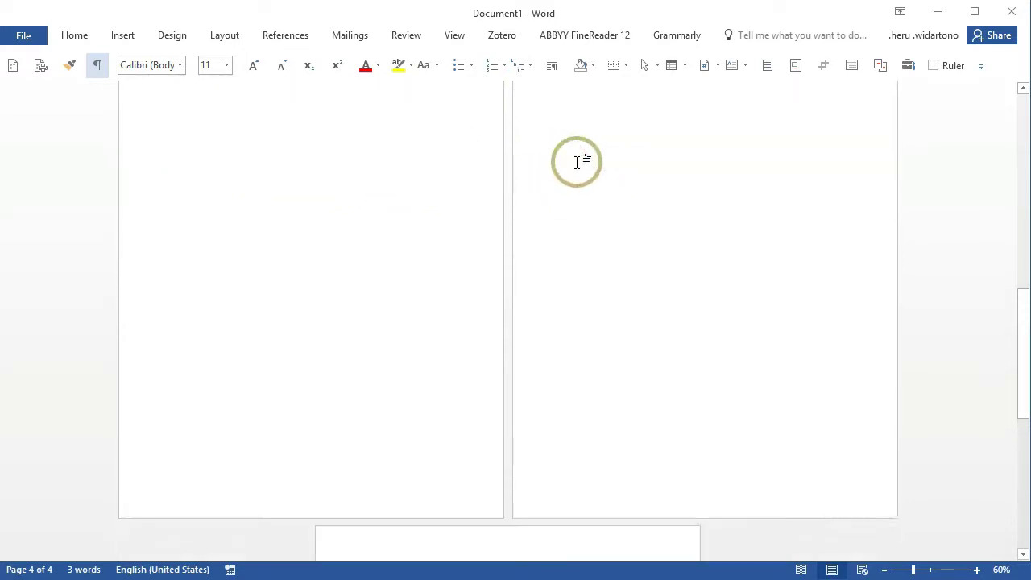
scroll(515, 350, down, 2)
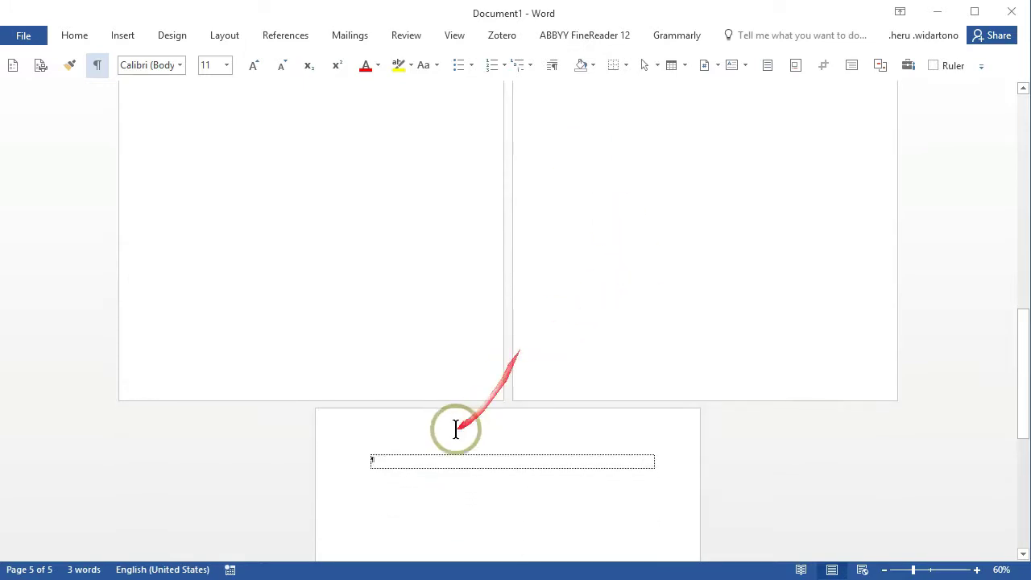
text(Daftar Is)
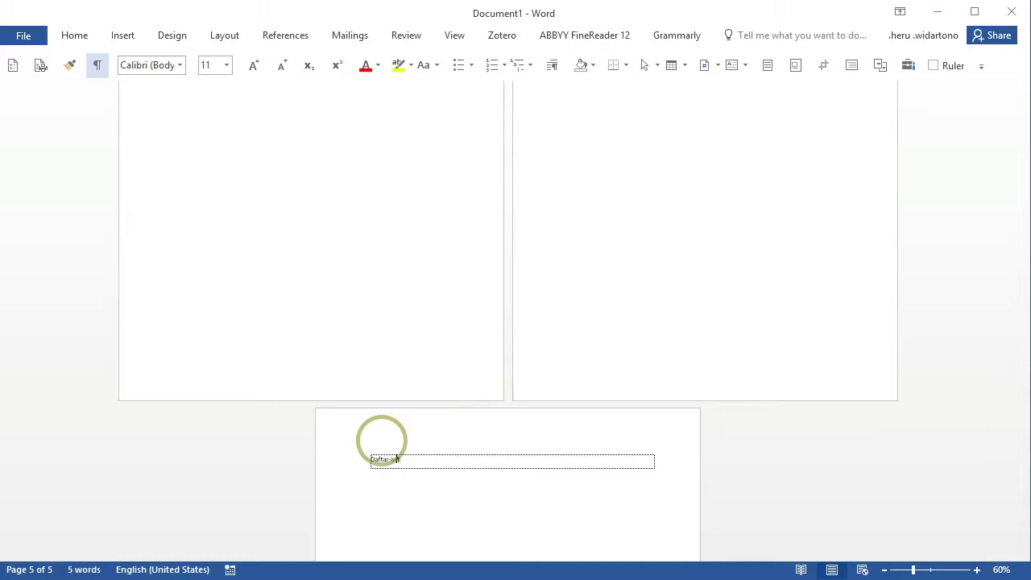
key(Return)
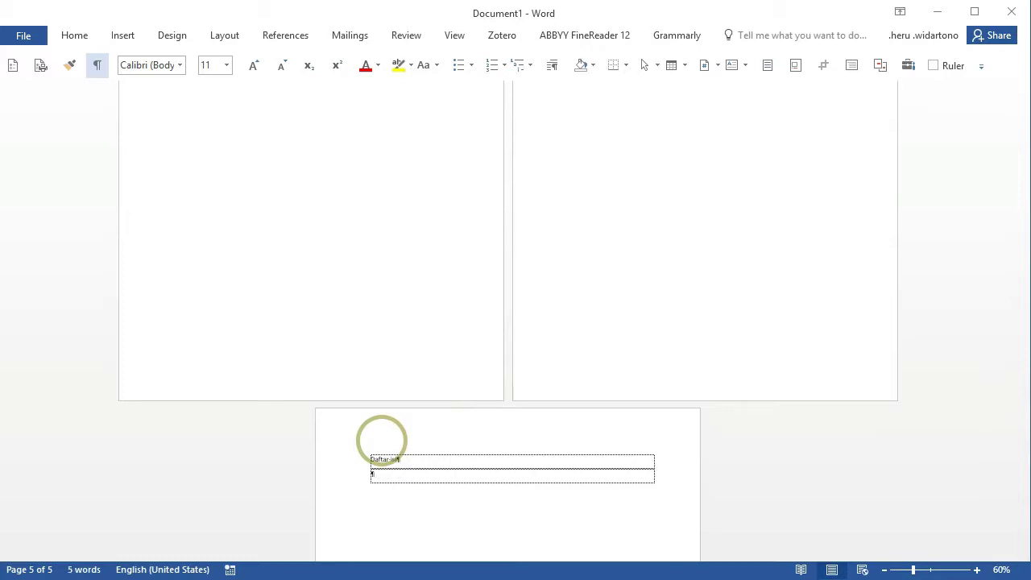
scroll(382, 443, down, 2)
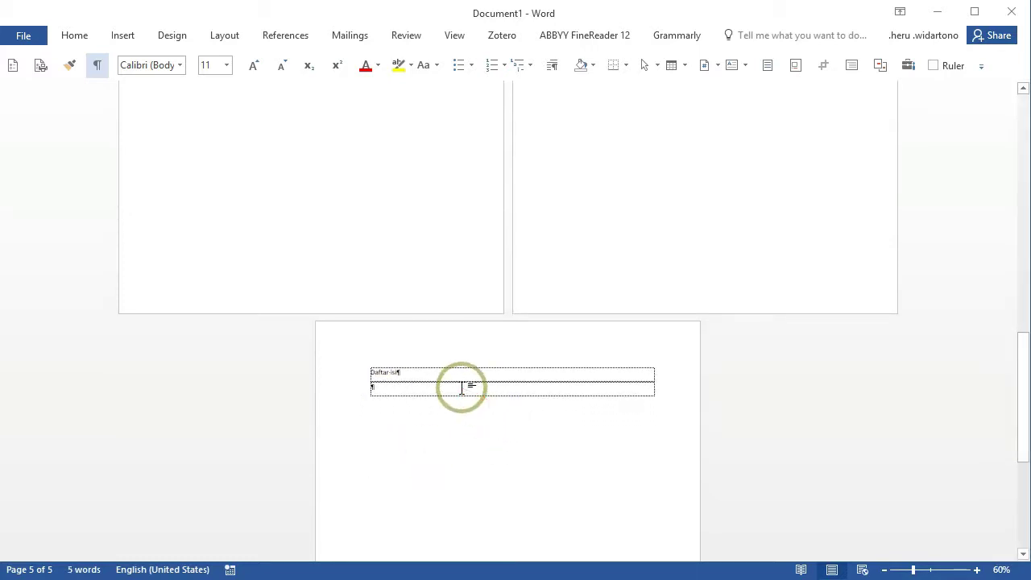
key(ctrl+Return)
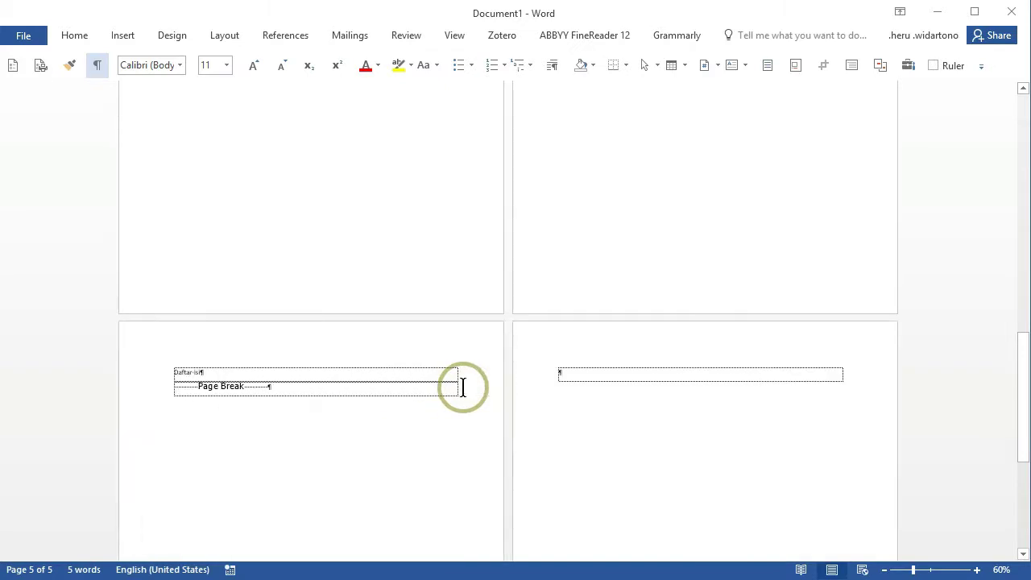
click(649, 381)
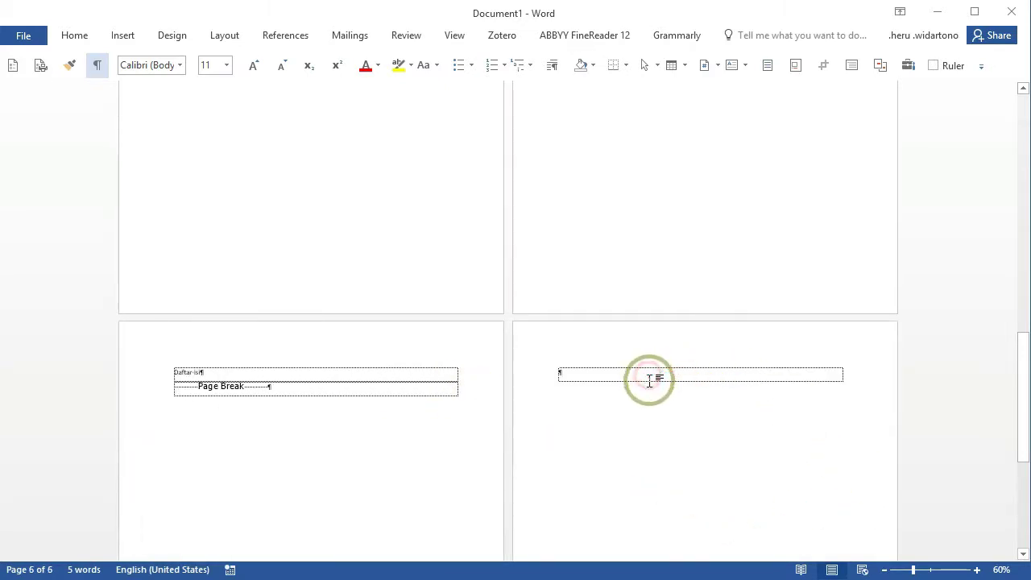
text(Daftar Tabel)
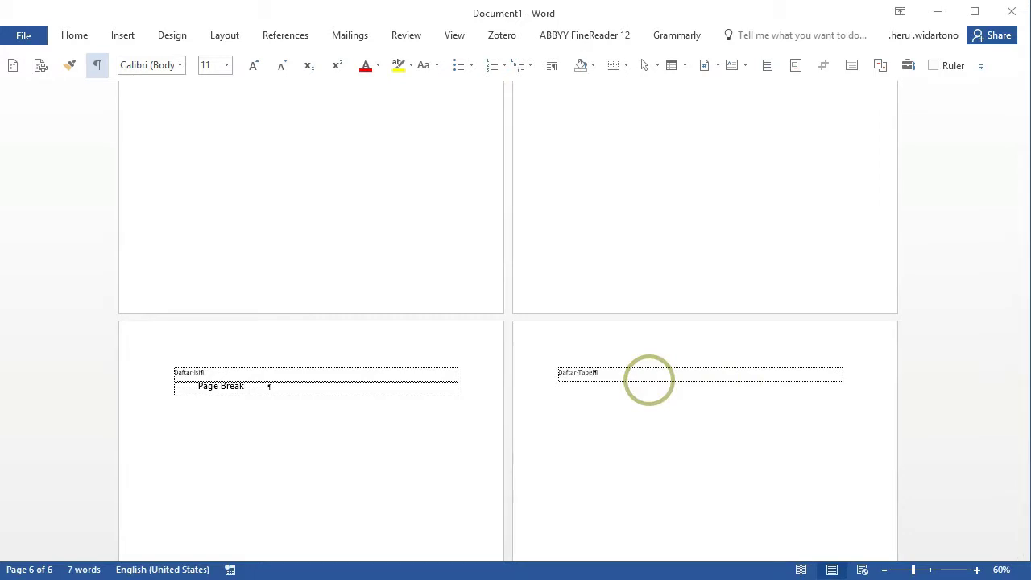
key(ctrl+Return)
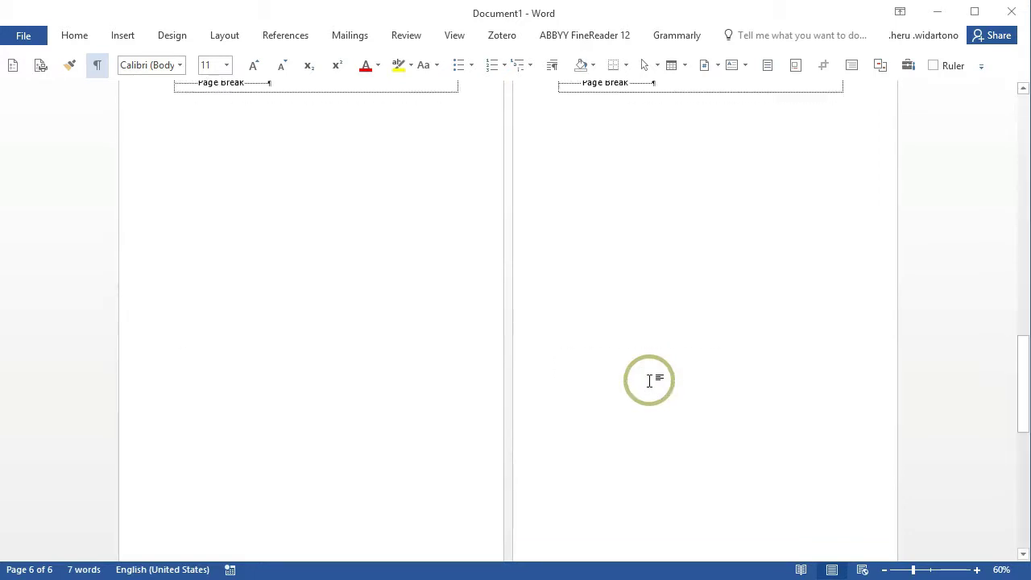
text(Daftar Gambar)
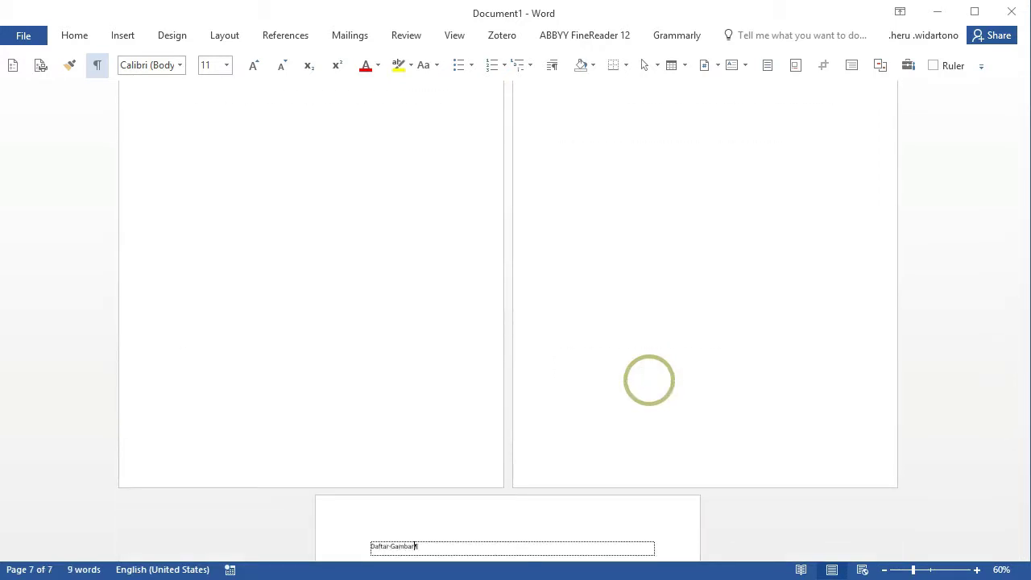
scroll(761, 367, up, 10)
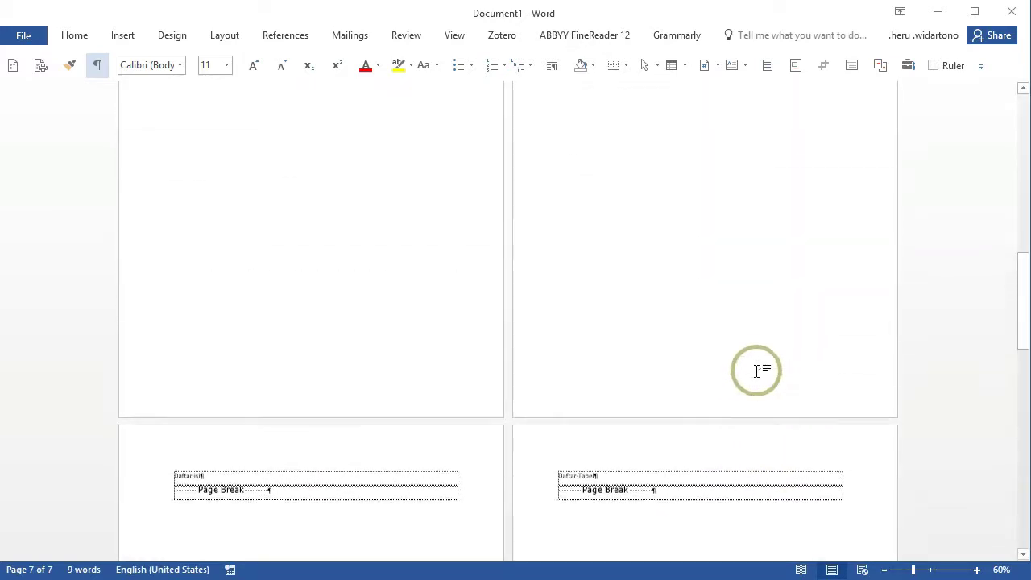
scroll(757, 371, up, 5)
scroll(746, 370, up, 5)
scroll(631, 331, up, 5)
scroll(628, 329, up, 2)
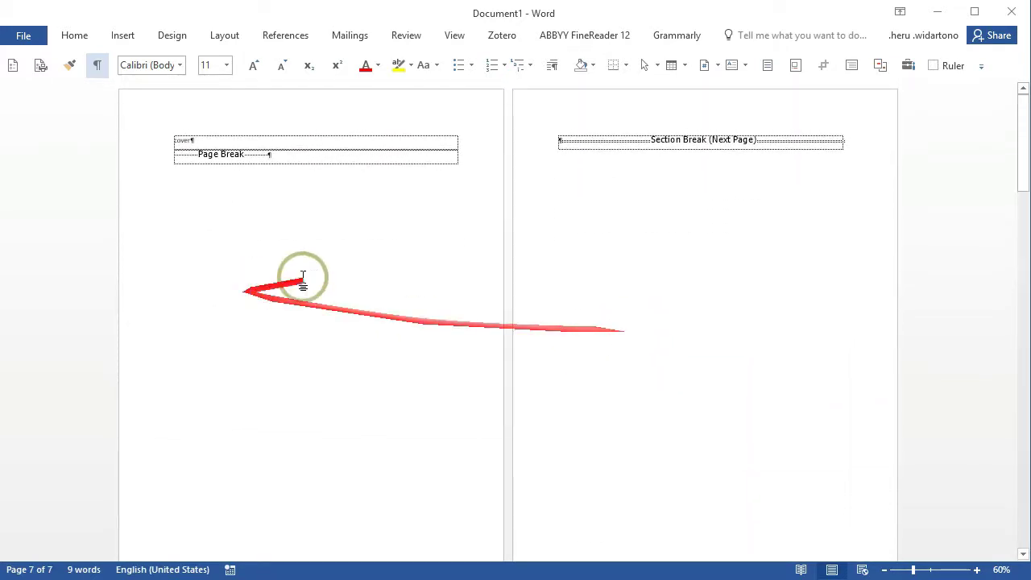
scroll(552, 288, down, 1)
scroll(548, 311, down, 4)
scroll(683, 352, down, 3)
scroll(679, 355, down, 2)
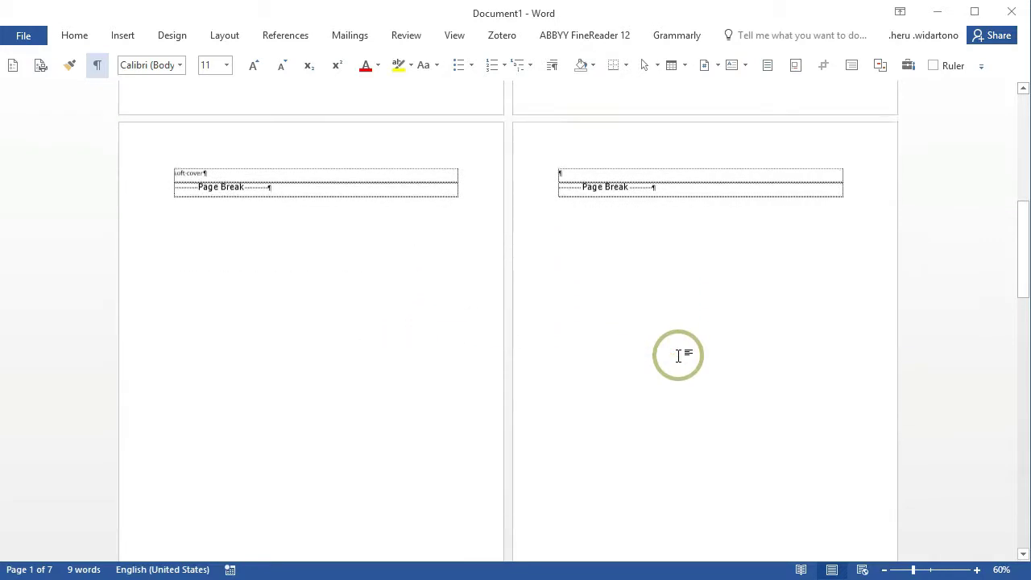
scroll(678, 356, down, 2)
scroll(661, 353, down, 3)
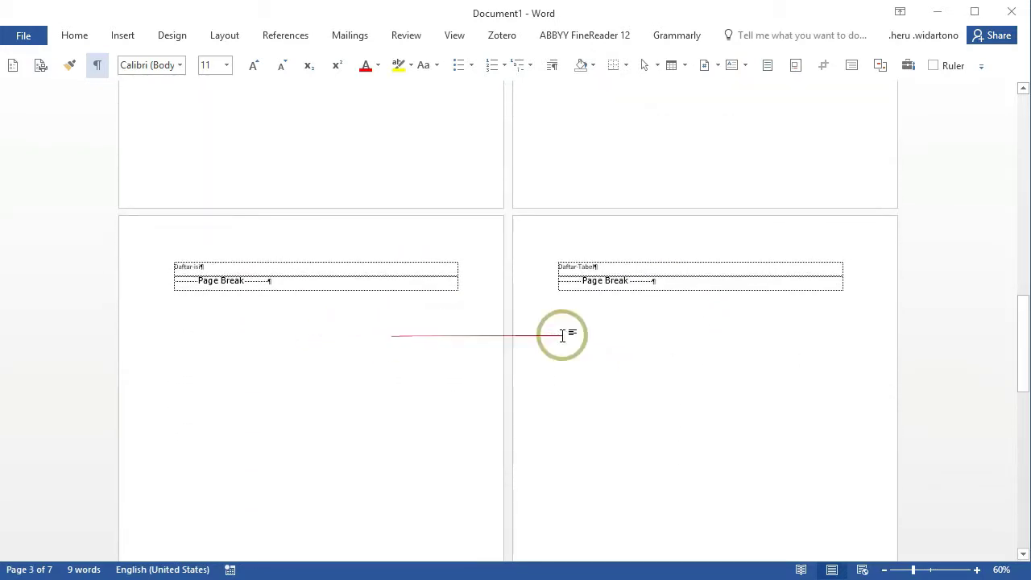
scroll(668, 346, up, 1)
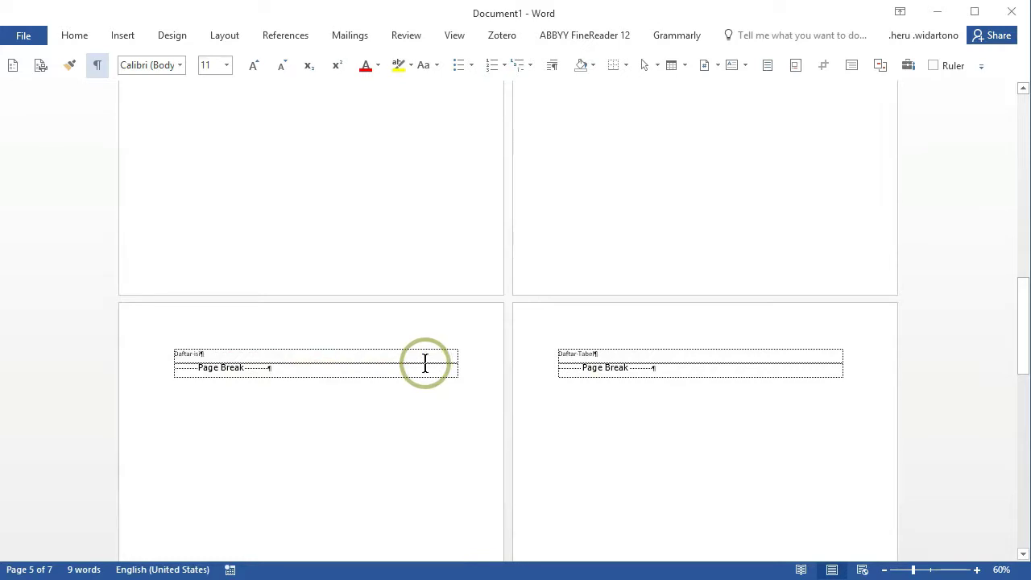
Step: Type 'Kata Pengantar' before 'Daftar isi' and end it with a page break
text(Kata)
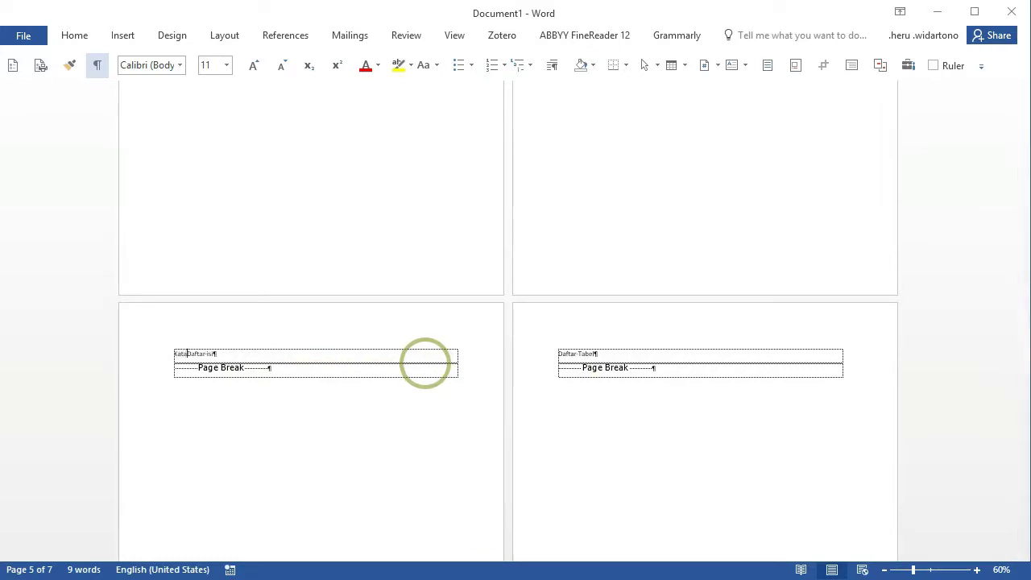
text( Pengantar)
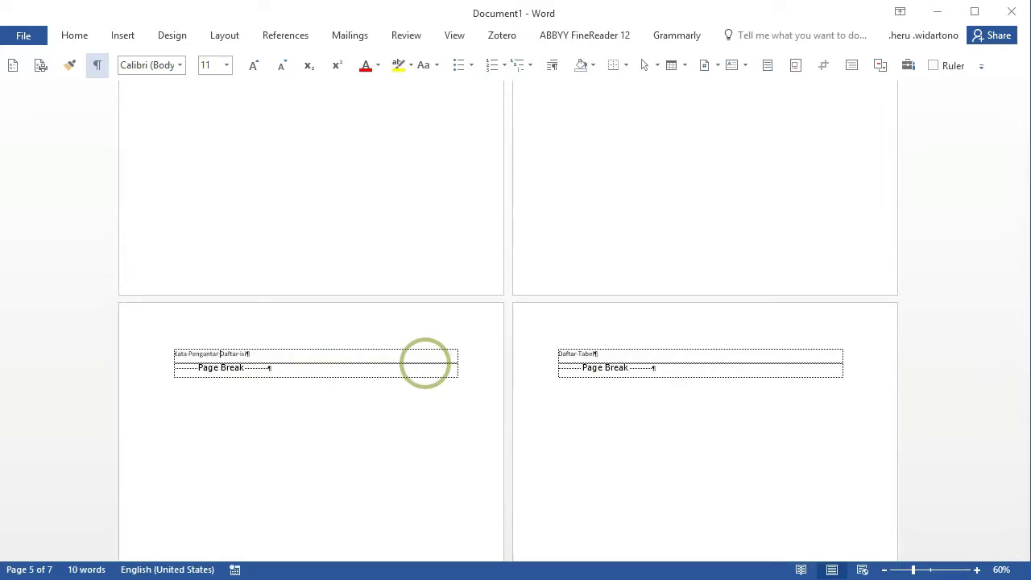
key(Return)
key(shift+Return)
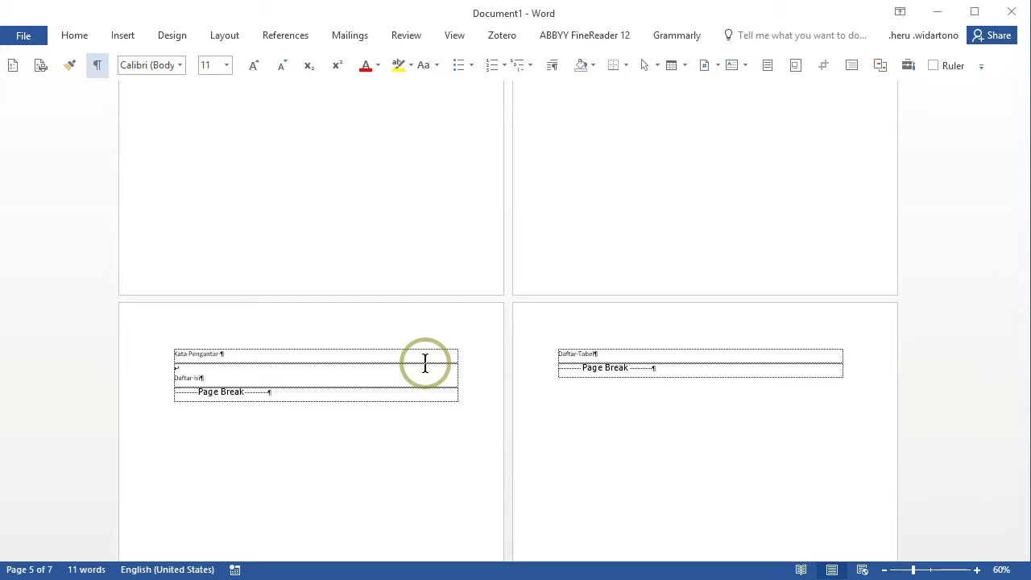
key(BackSpace)
key(ctrl+Return)
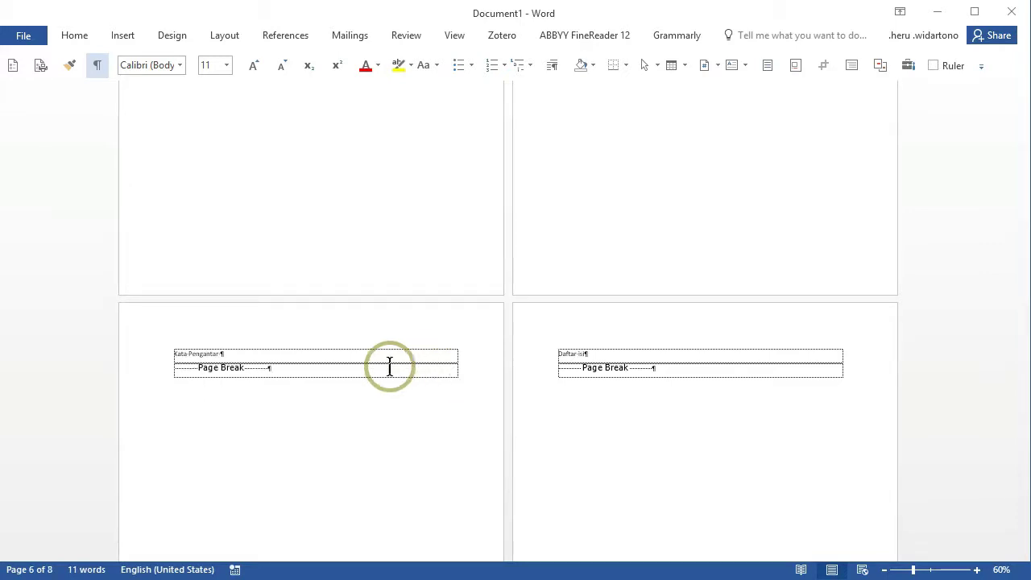
Step: Check that 'Daftar isi' now starts on the page after Kata Pengantar
scroll(415, 441, down, 2)
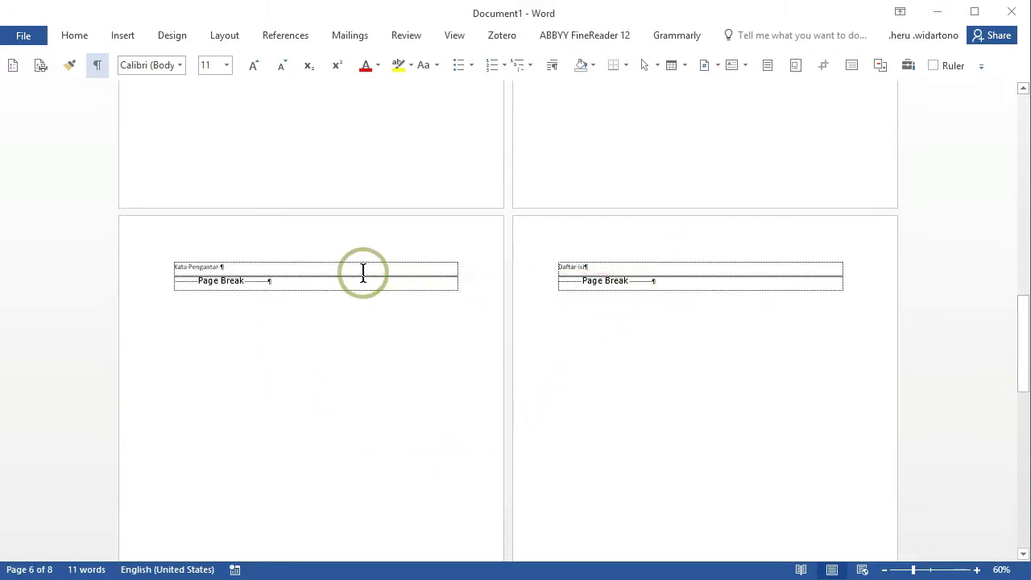
scroll(368, 290, down, 2)
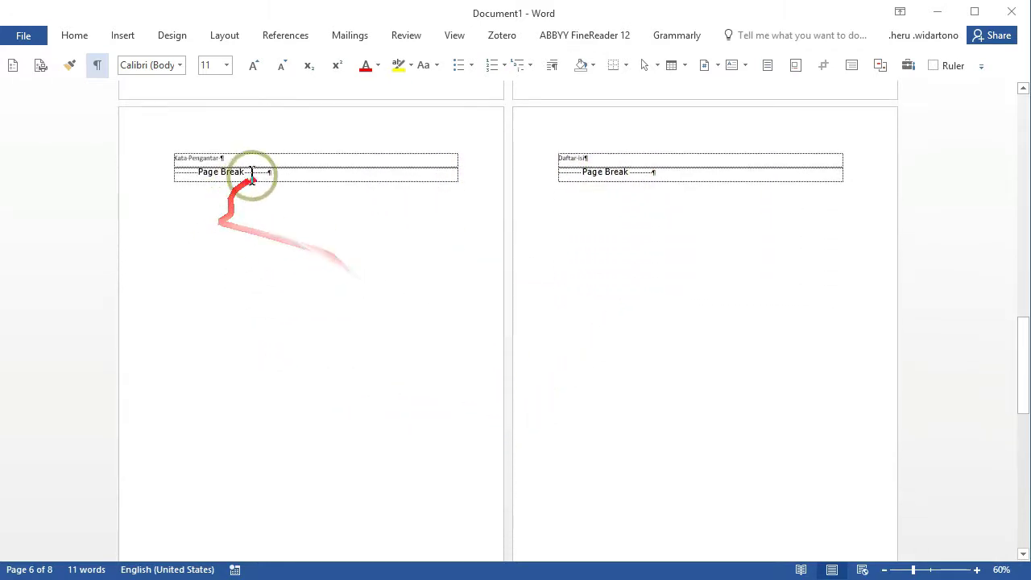
click(584, 161)
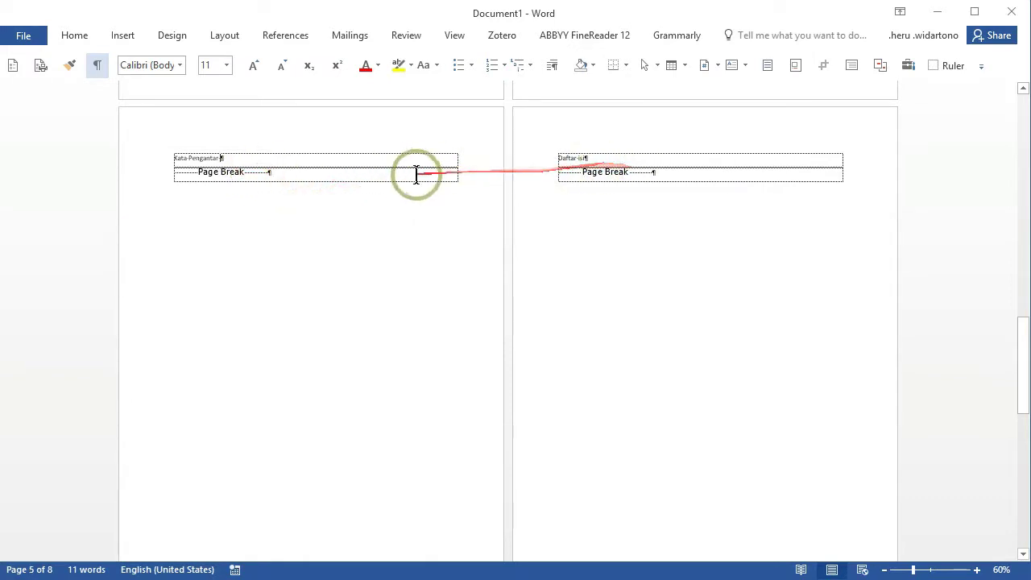
click(247, 195)
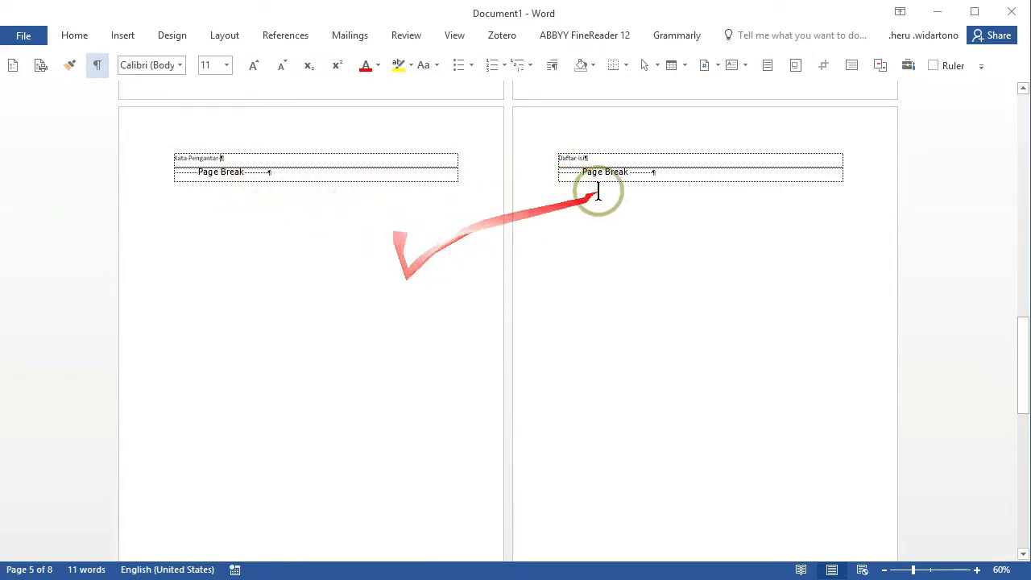
click(594, 158)
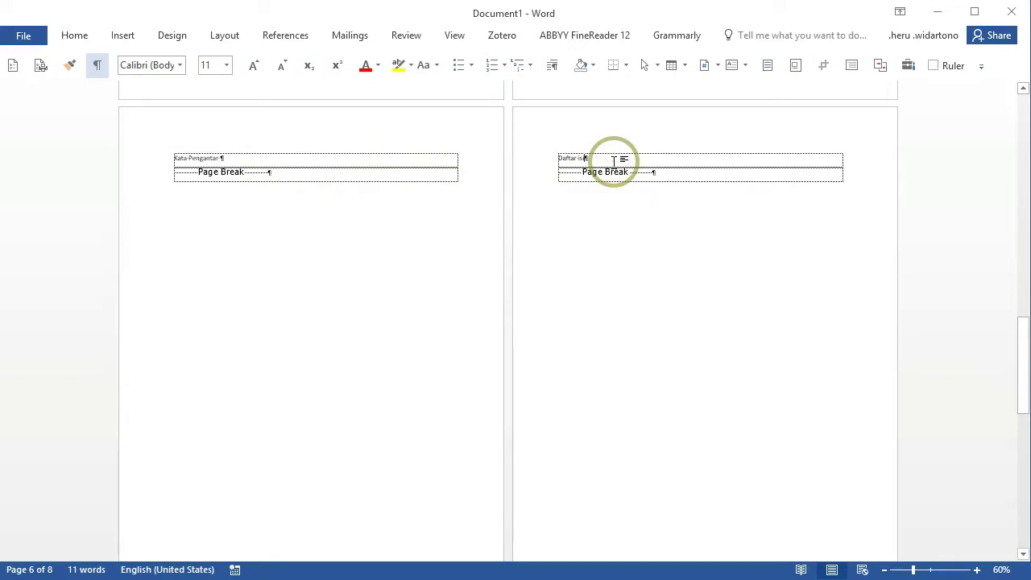
scroll(614, 162, down, 1)
scroll(614, 162, down, 1)
Step: Add a new paragraph after 'Daftar Gambar' and insert a next-page section break there
scroll(614, 162, down, 1)
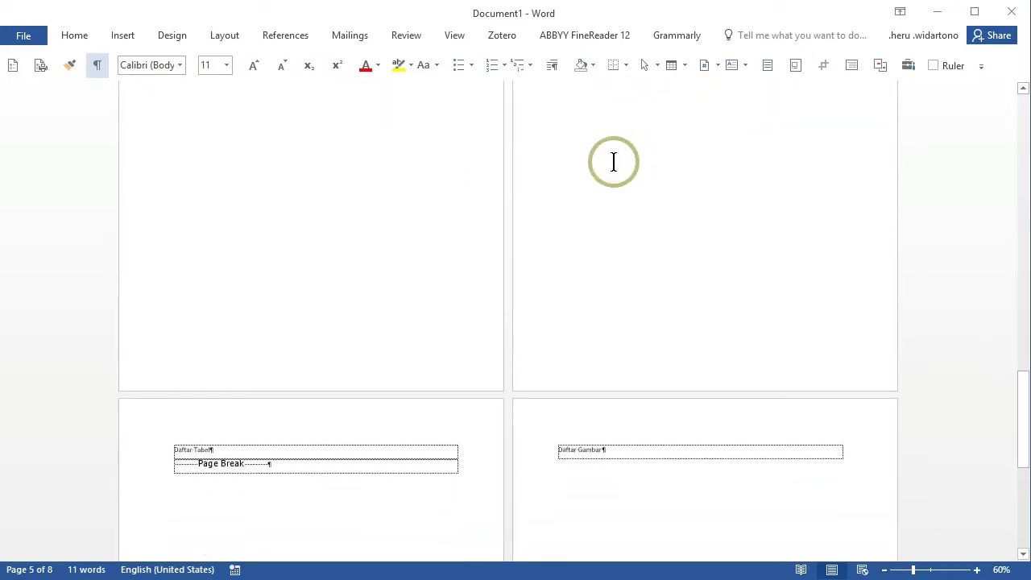
scroll(612, 162, down, 2)
scroll(572, 175, down, 1)
scroll(621, 198, up, 1)
scroll(651, 209, down, 1)
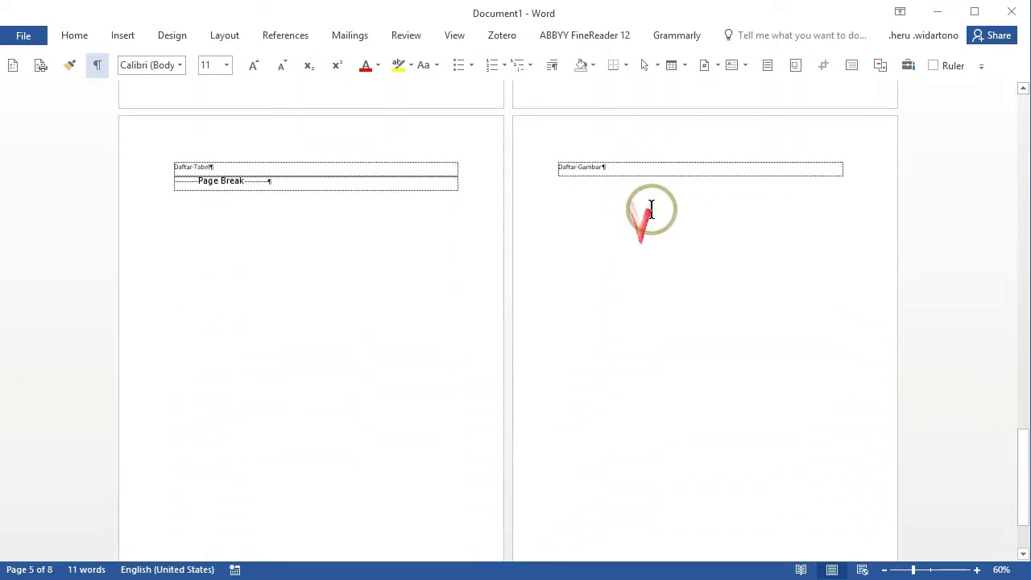
click(659, 167)
key(Return)
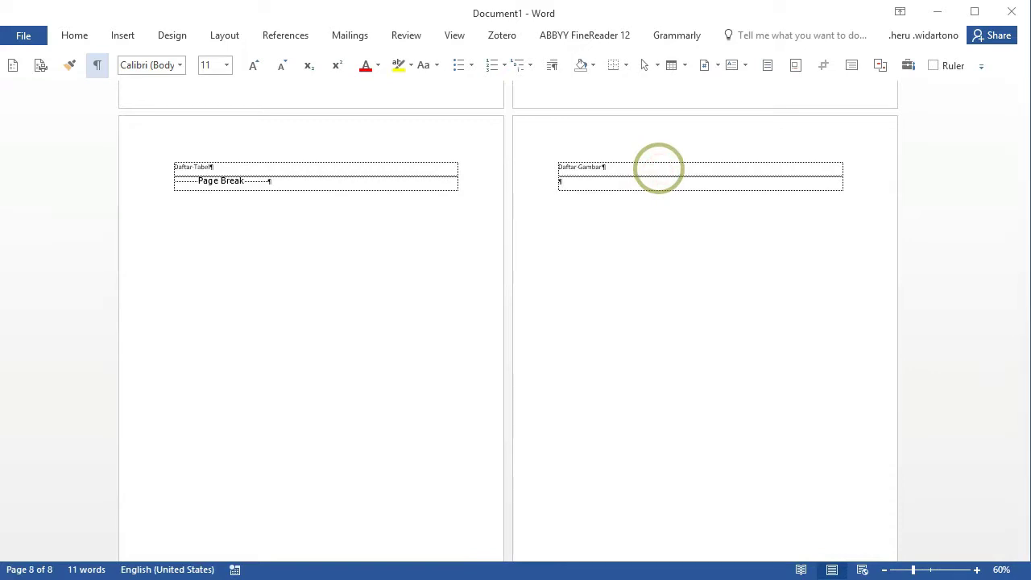
key(alt)
key(i)
key(b)
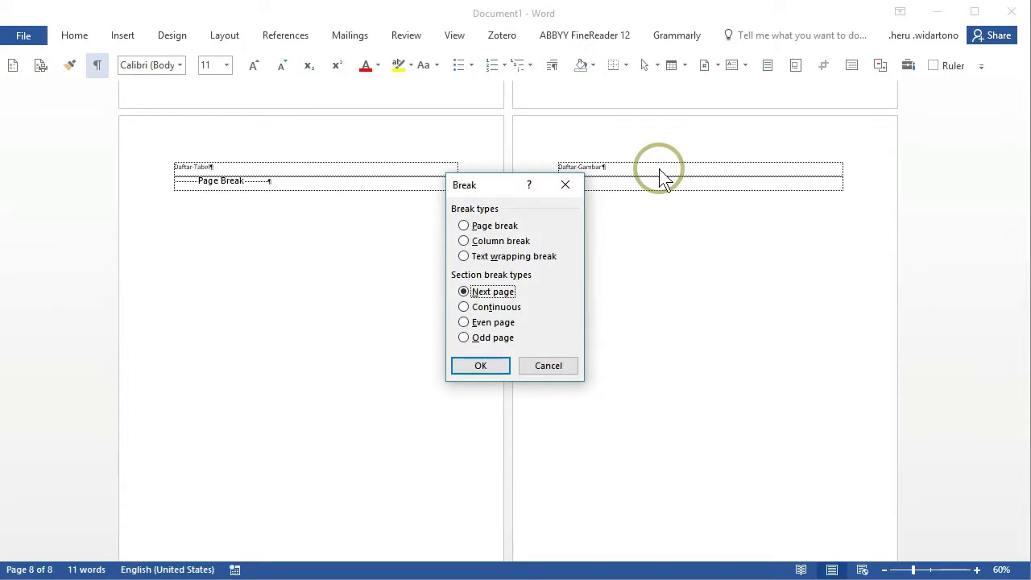
key(Return)
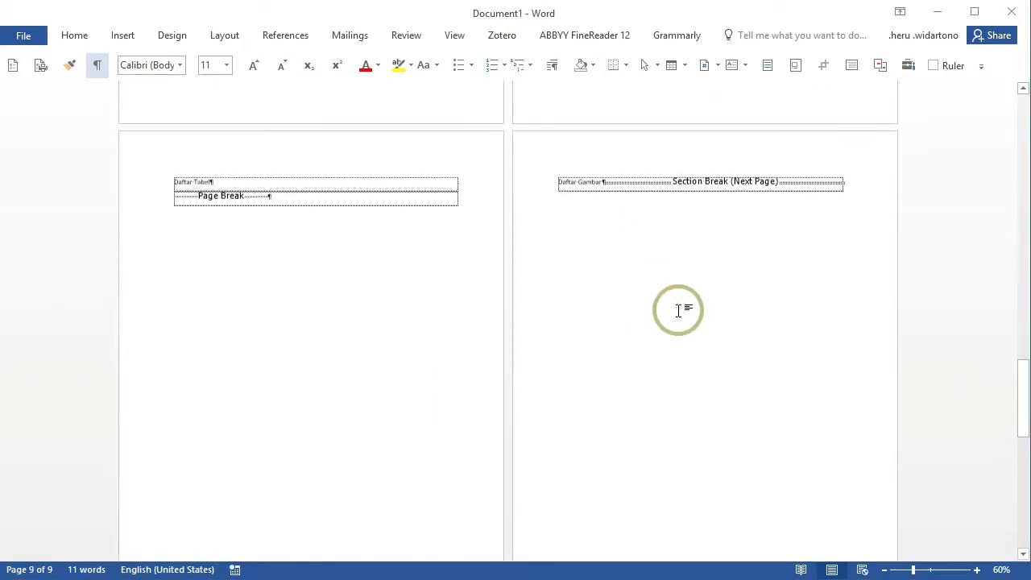
Step: Head the new ninth page with 'Bab I' and start a new line below it
scroll(678, 310, up, 1)
scroll(679, 310, up, 1)
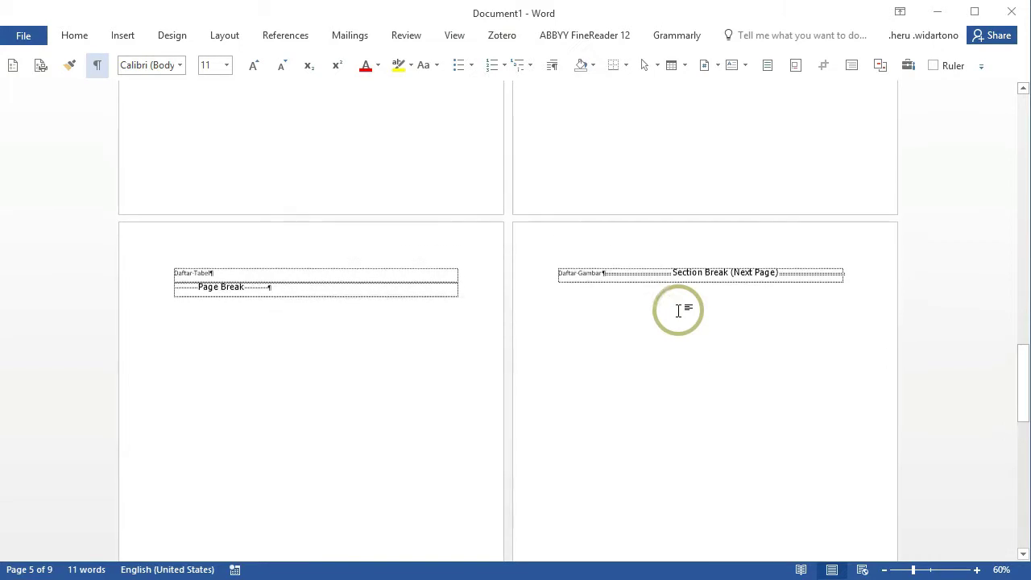
scroll(667, 320, down, 5)
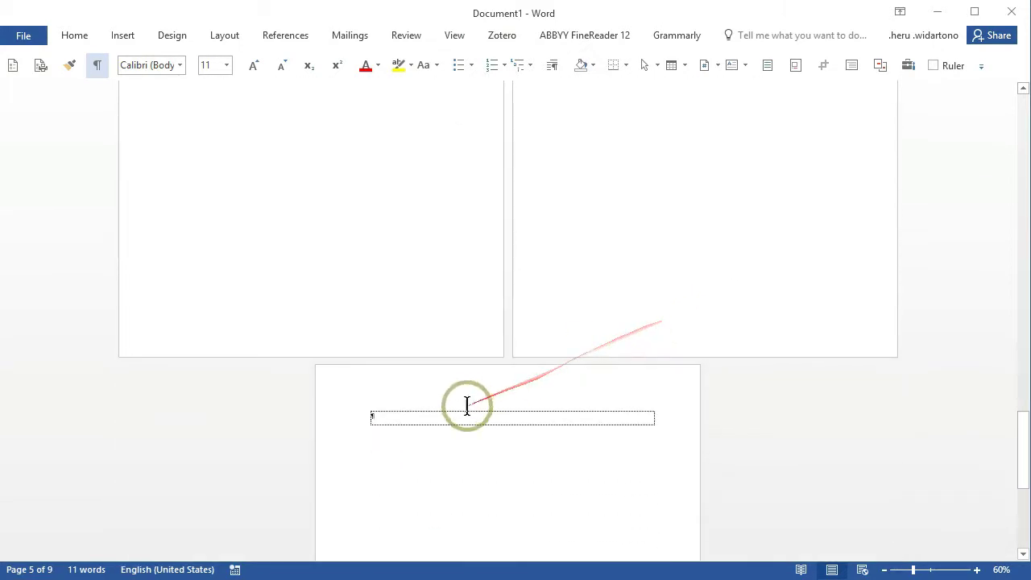
click(454, 416)
scroll(584, 343, up, 3)
scroll(564, 355, down, 3)
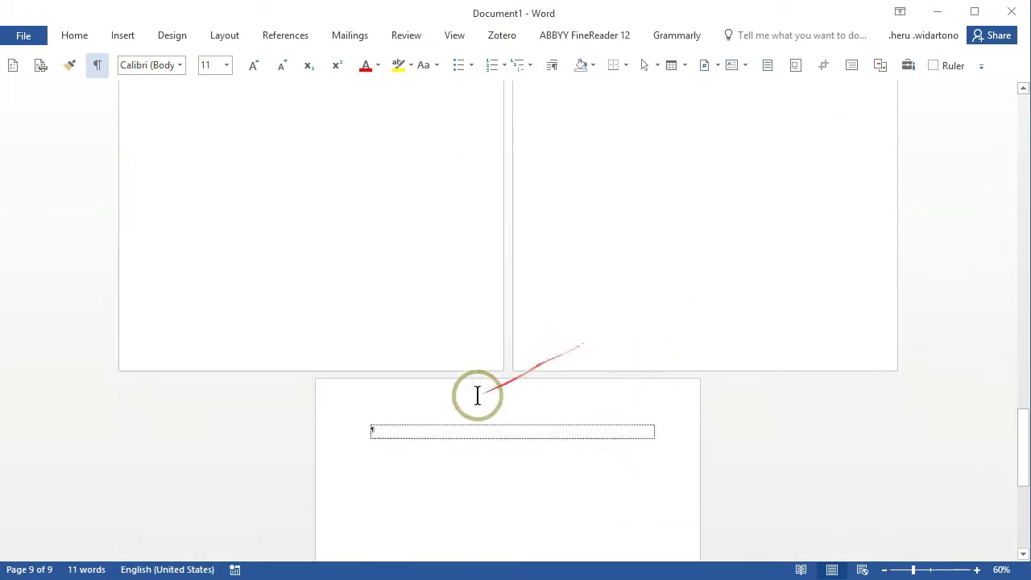
text(Bab I)
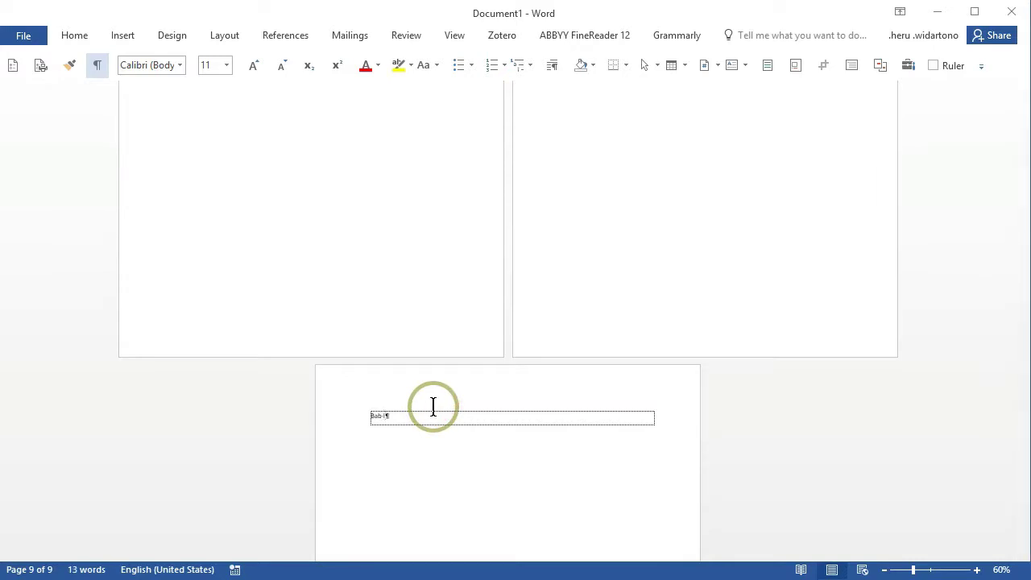
key(Return)
text(Pendahuluan)
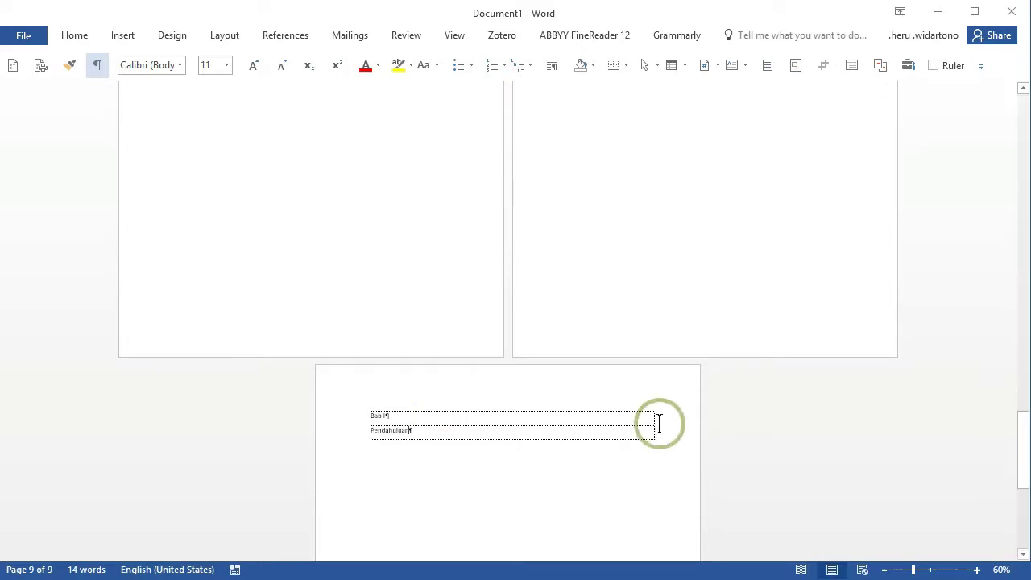
scroll(654, 423, up, 3)
scroll(652, 421, up, 3)
scroll(649, 422, up, 2)
scroll(647, 422, up, 1)
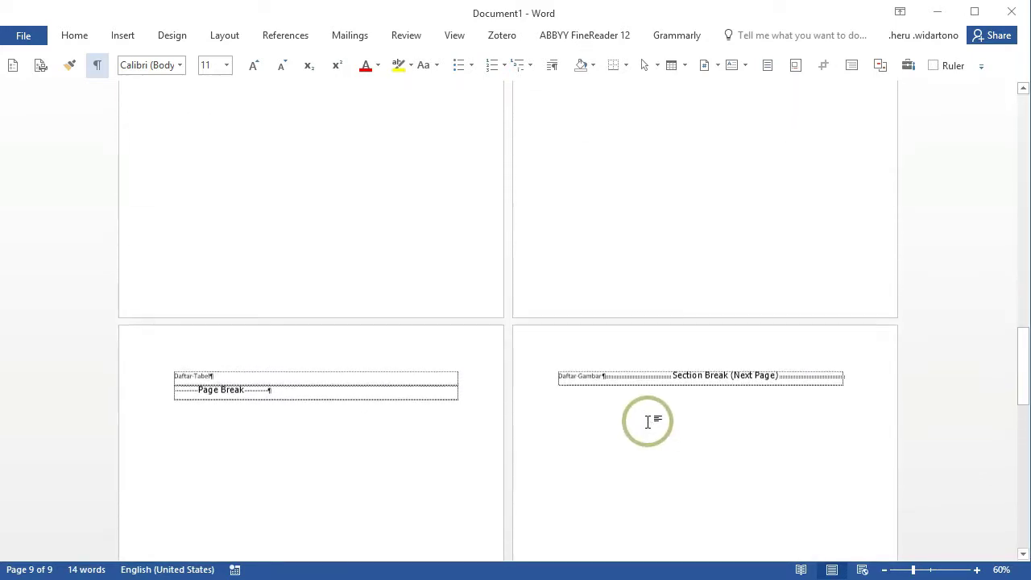
scroll(648, 421, up, 2)
scroll(647, 420, up, 2)
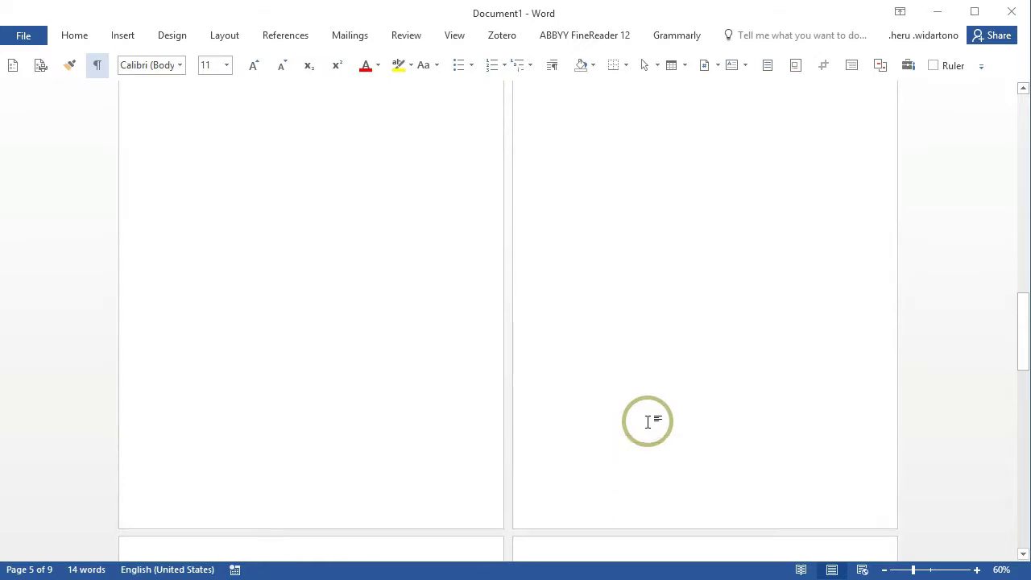
scroll(647, 420, up, 3)
scroll(647, 421, up, 1)
scroll(647, 420, up, 3)
scroll(646, 420, up, 2)
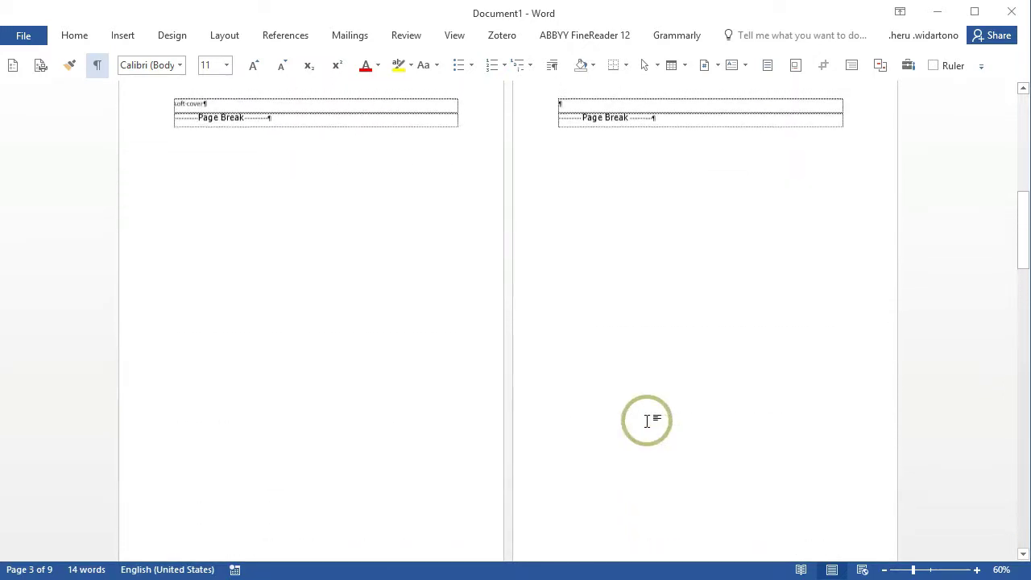
scroll(647, 420, up, 2)
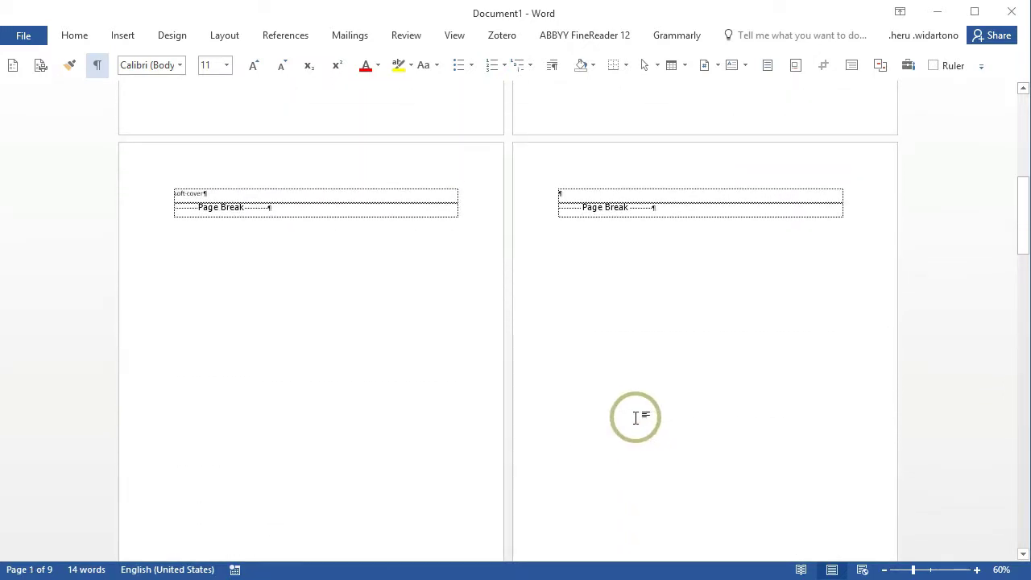
scroll(653, 412, up, 2)
scroll(653, 412, up, 2)
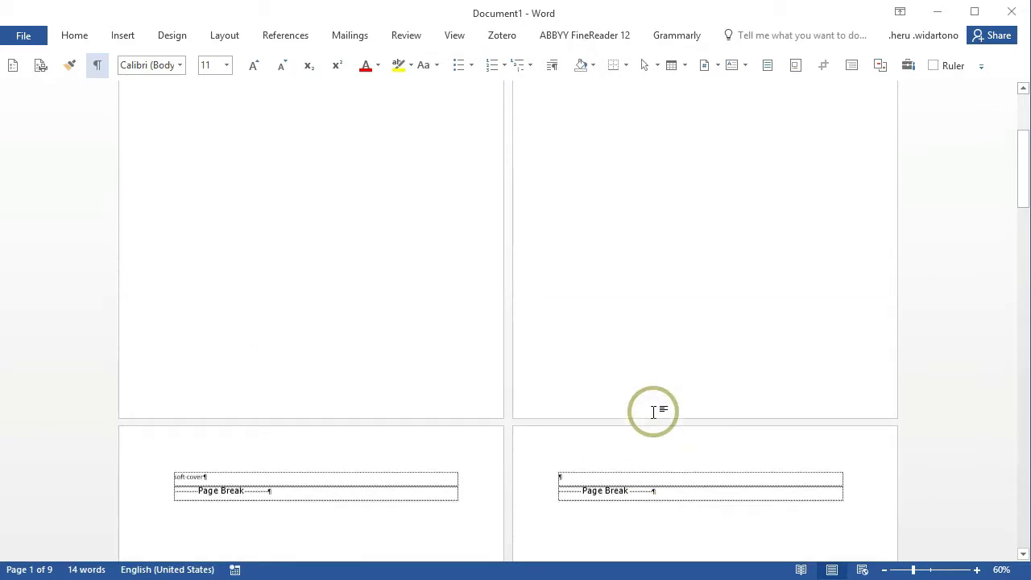
scroll(653, 412, up, 2)
scroll(653, 413, up, 1)
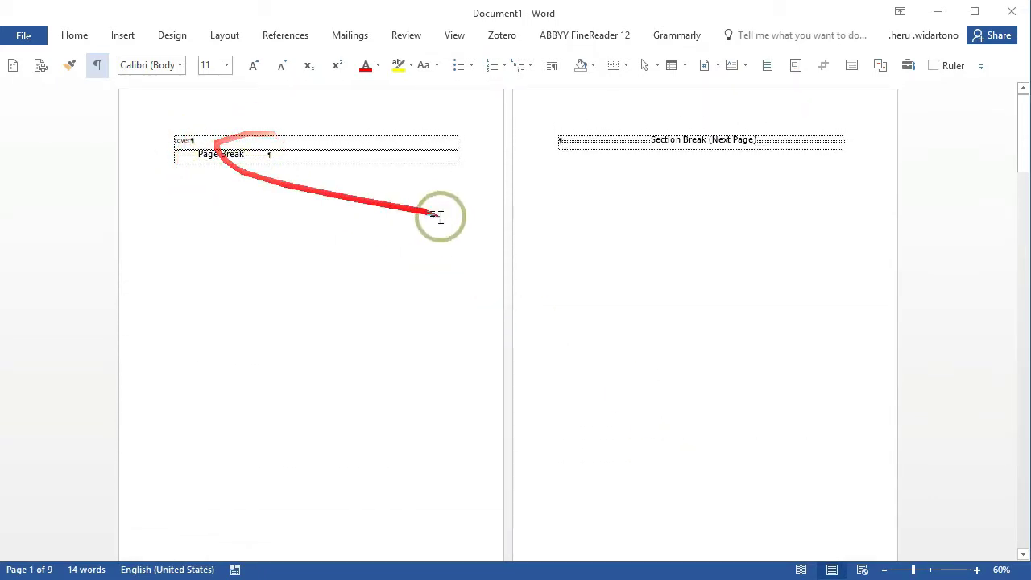
scroll(637, 355, down, 4)
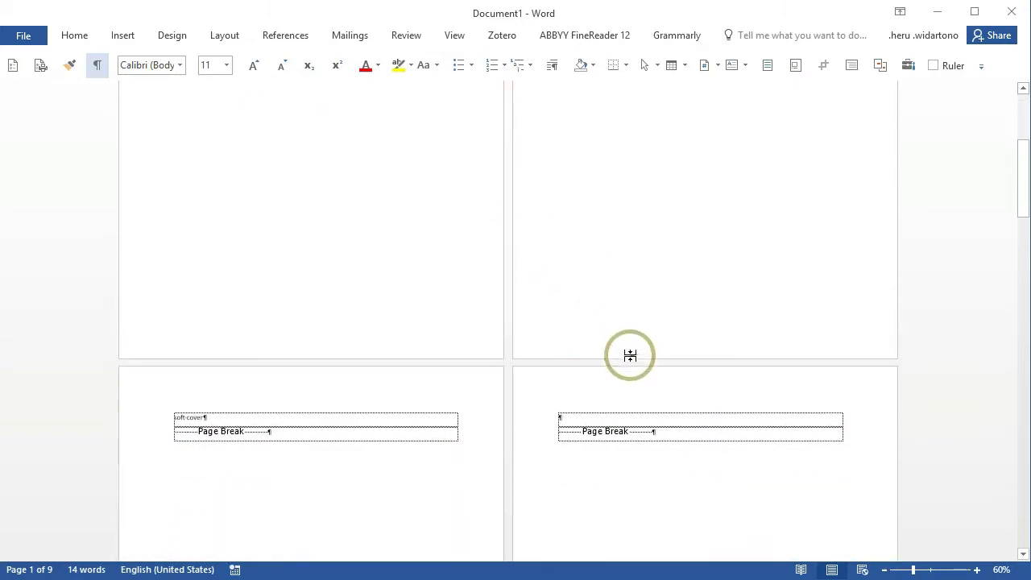
scroll(621, 444, down, 2)
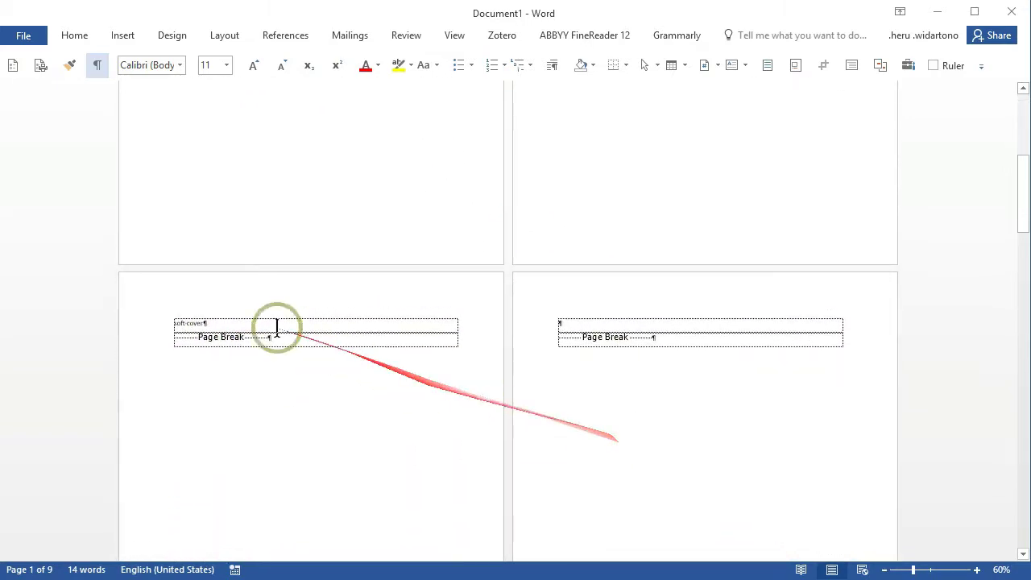
scroll(467, 298, down, 2)
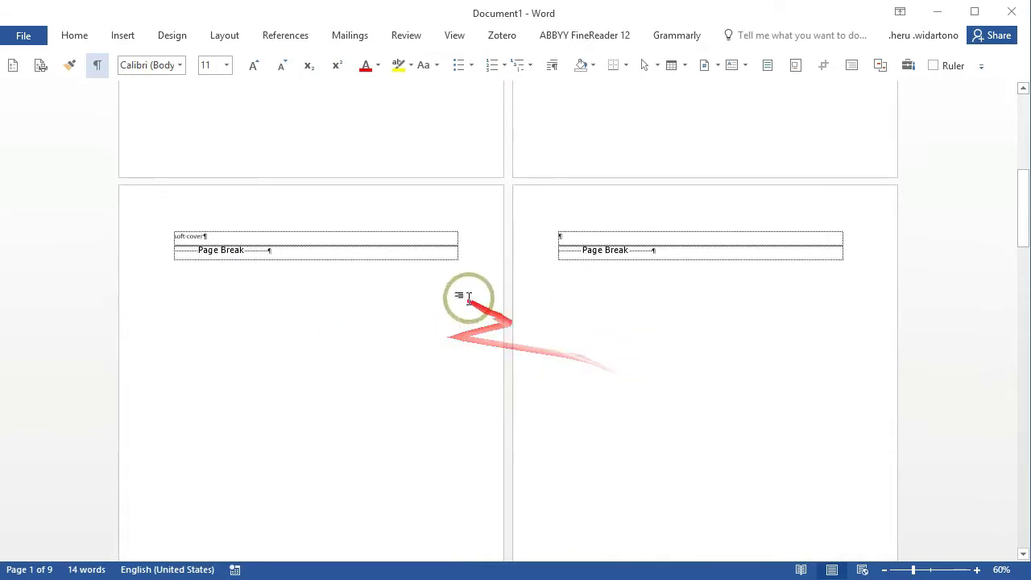
scroll(575, 306, down, 2)
scroll(575, 306, down, 3)
scroll(518, 304, down, 2)
scroll(502, 310, down, 8)
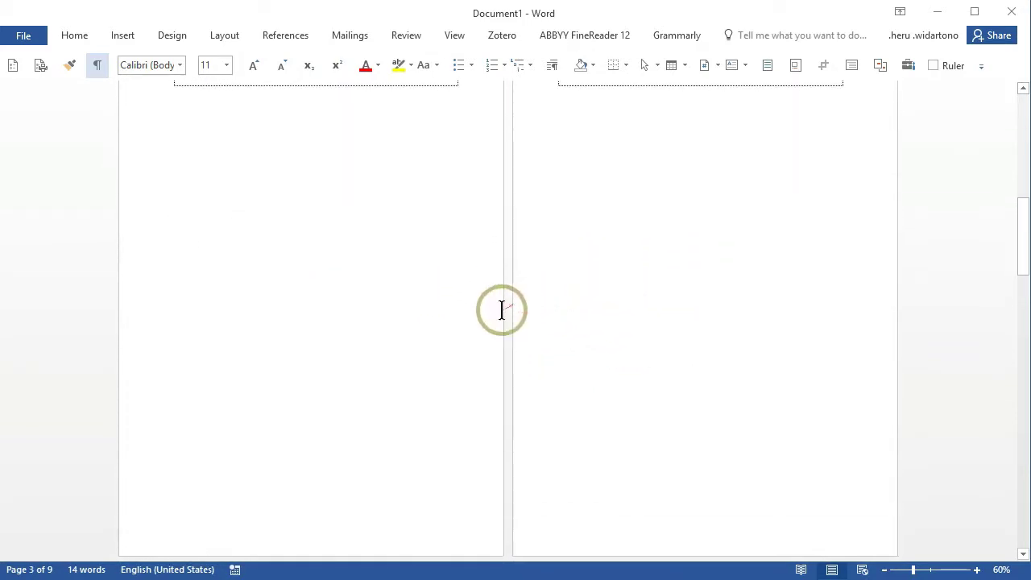
scroll(502, 309, down, 4)
scroll(308, 438, up, 3)
scroll(398, 398, up, 2)
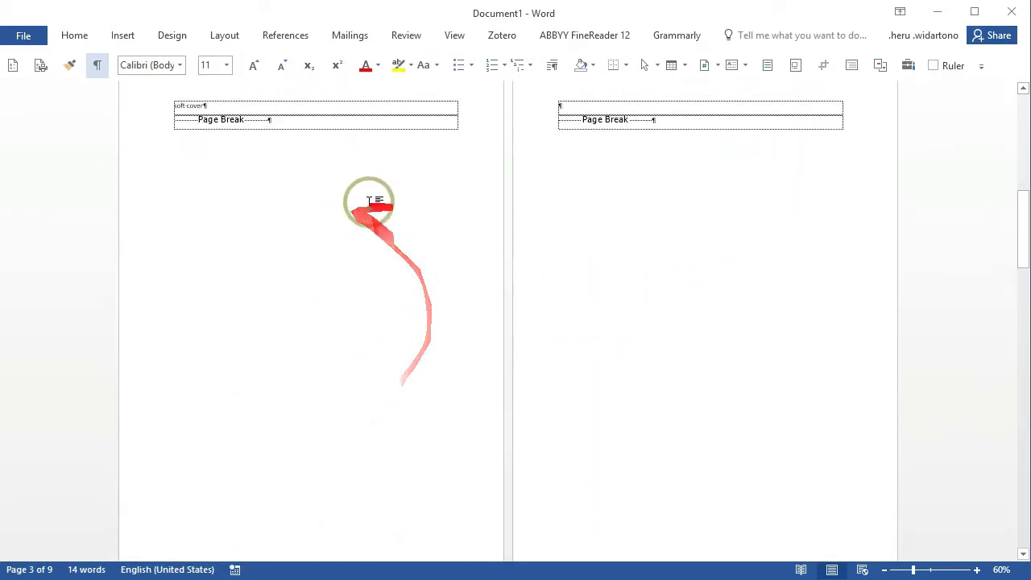
scroll(552, 228, down, 3)
scroll(543, 240, down, 4)
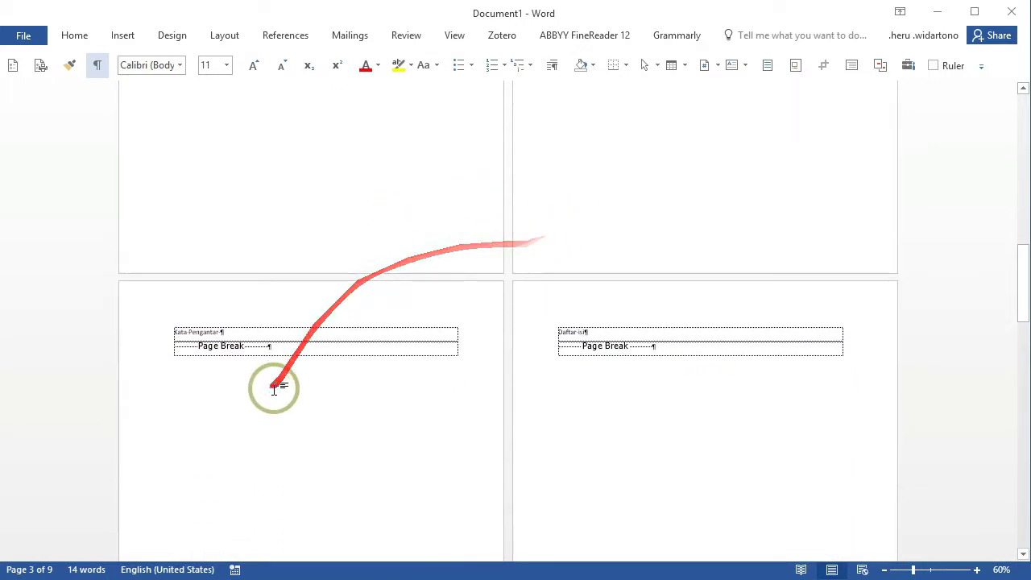
scroll(368, 357, up, 3)
scroll(394, 355, up, 5)
scroll(451, 338, up, 3)
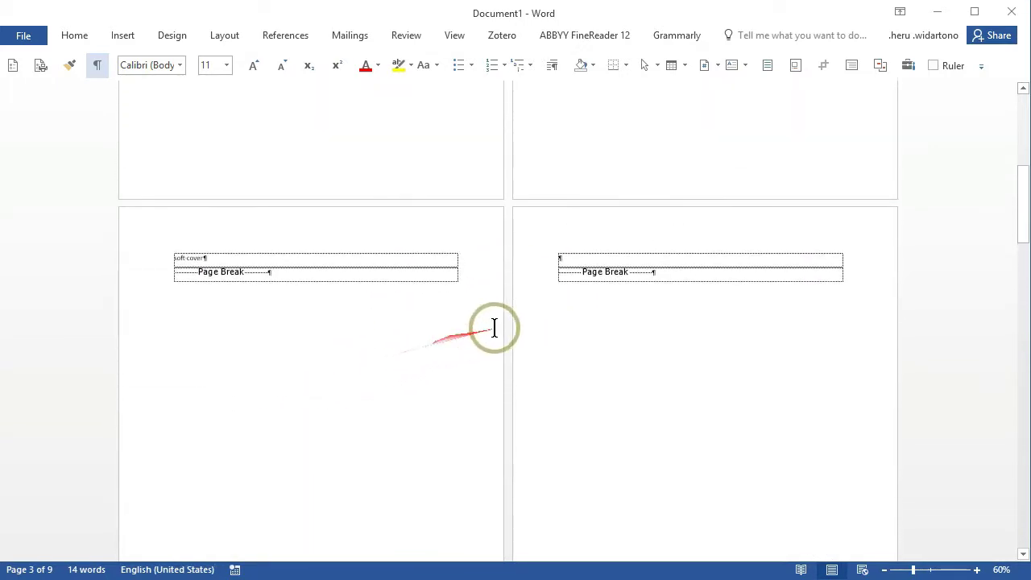
key(alt+Tab)
scroll(550, 306, up, 3)
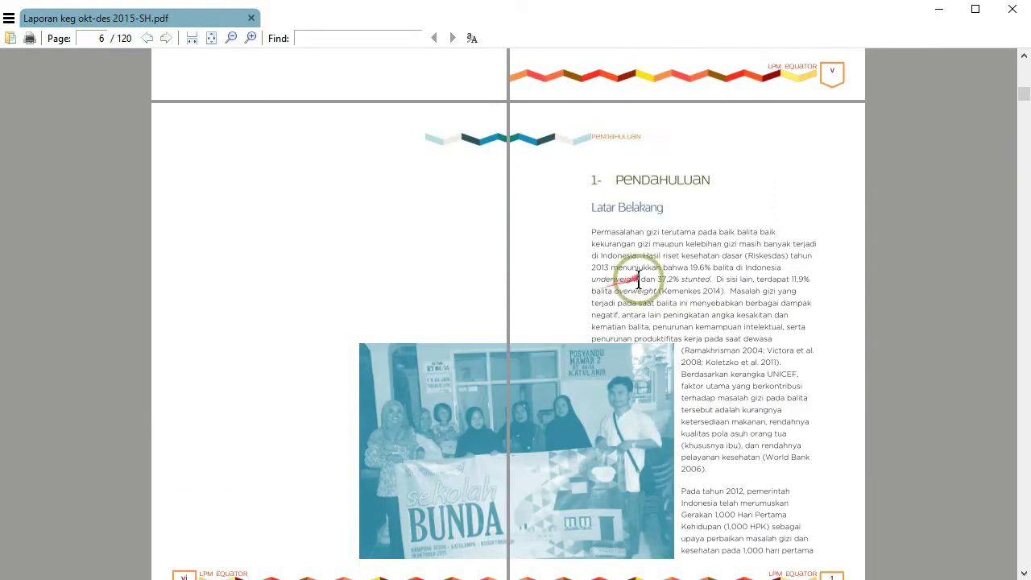
scroll(621, 272, up, 5)
scroll(631, 292, up, 5)
scroll(639, 284, up, 3)
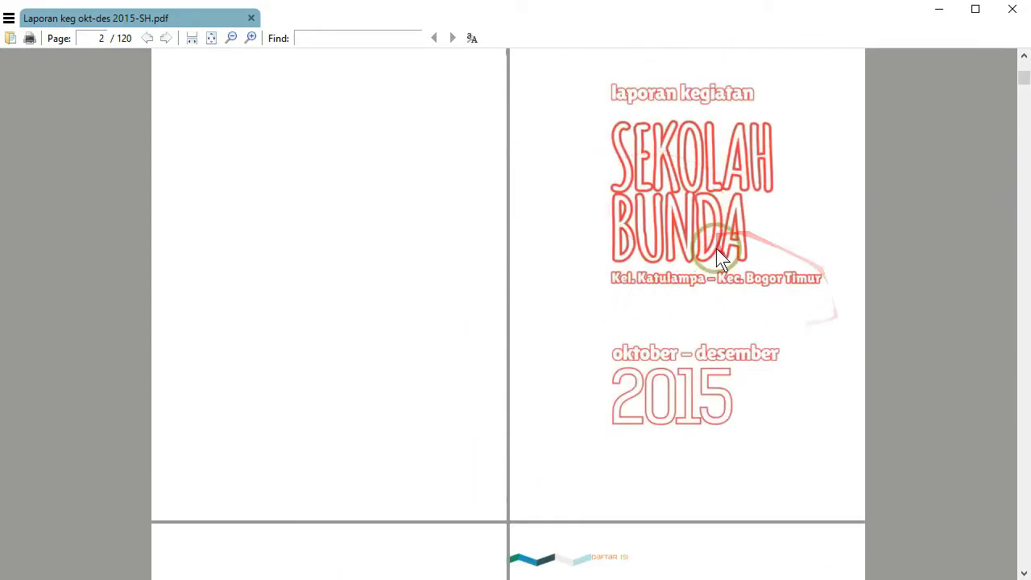
scroll(630, 492, down, 3)
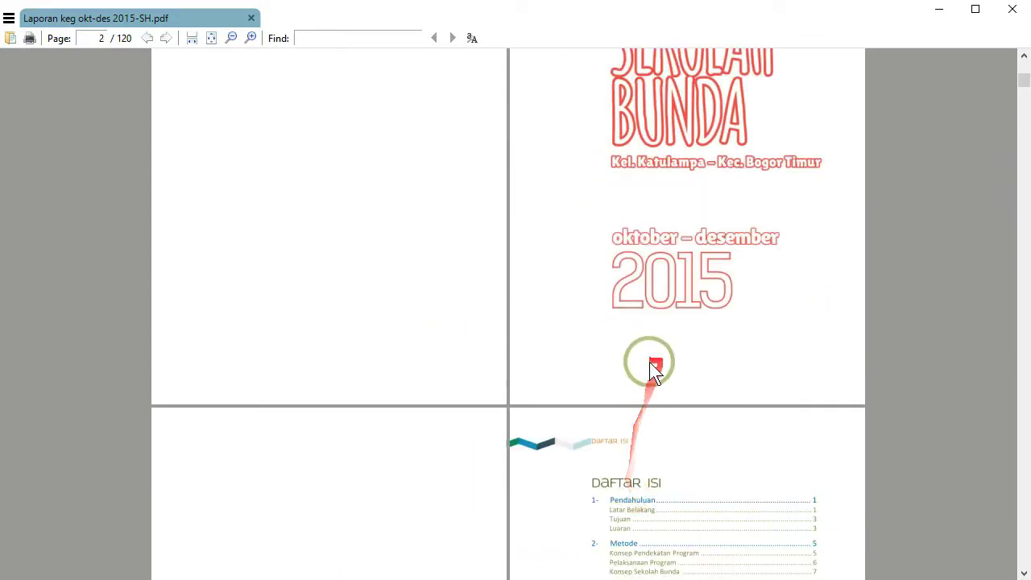
scroll(645, 378, up, 3)
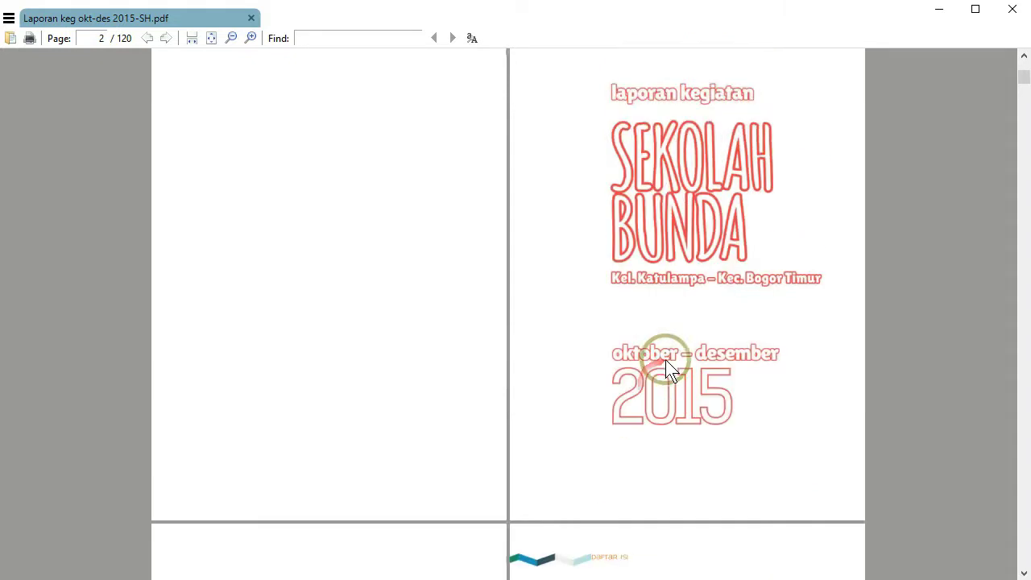
scroll(665, 359, up, 1)
scroll(672, 340, down, 5)
scroll(729, 286, down, 4)
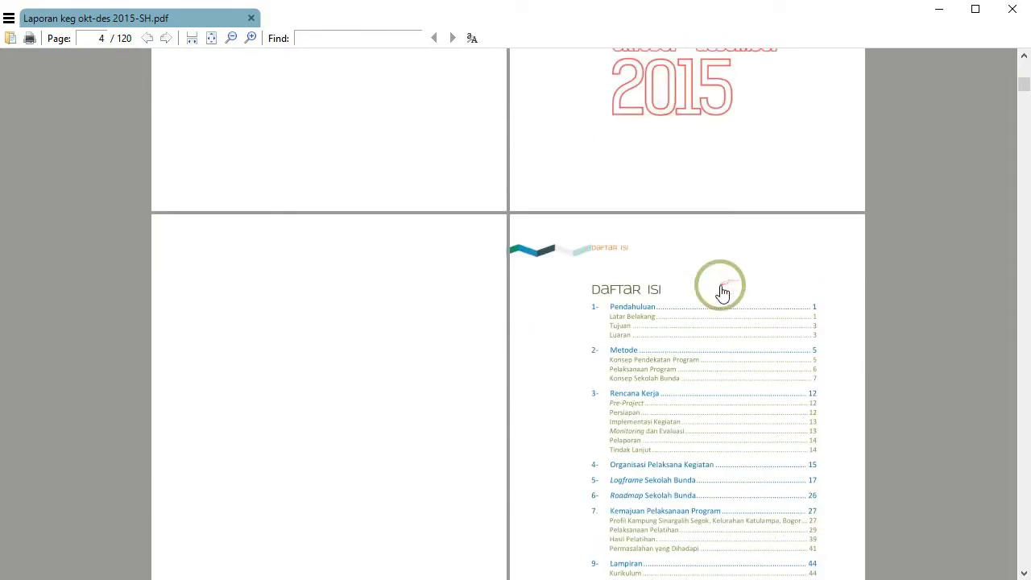
scroll(720, 288, down, 4)
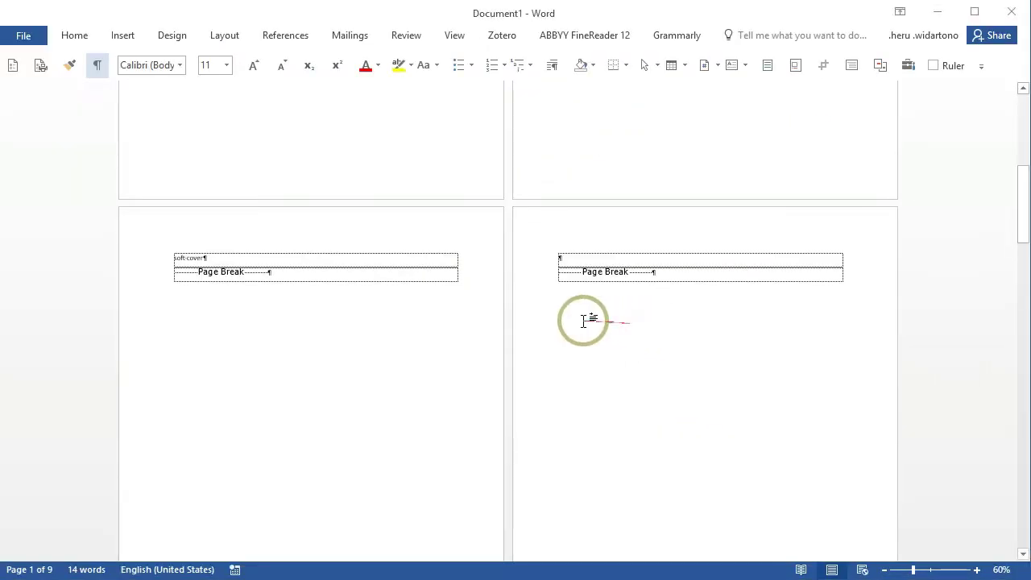
Step: Delete the section break after the cover page, then undo to restore it
scroll(583, 318, up, 4)
scroll(582, 317, up, 4)
scroll(566, 328, up, 4)
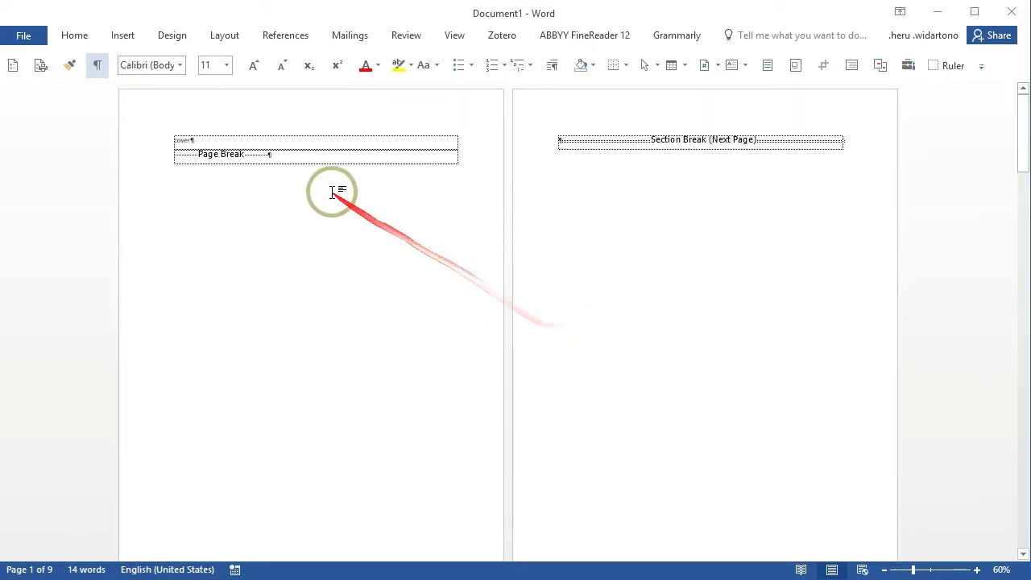
scroll(508, 163, down, 3)
scroll(492, 193, down, 2)
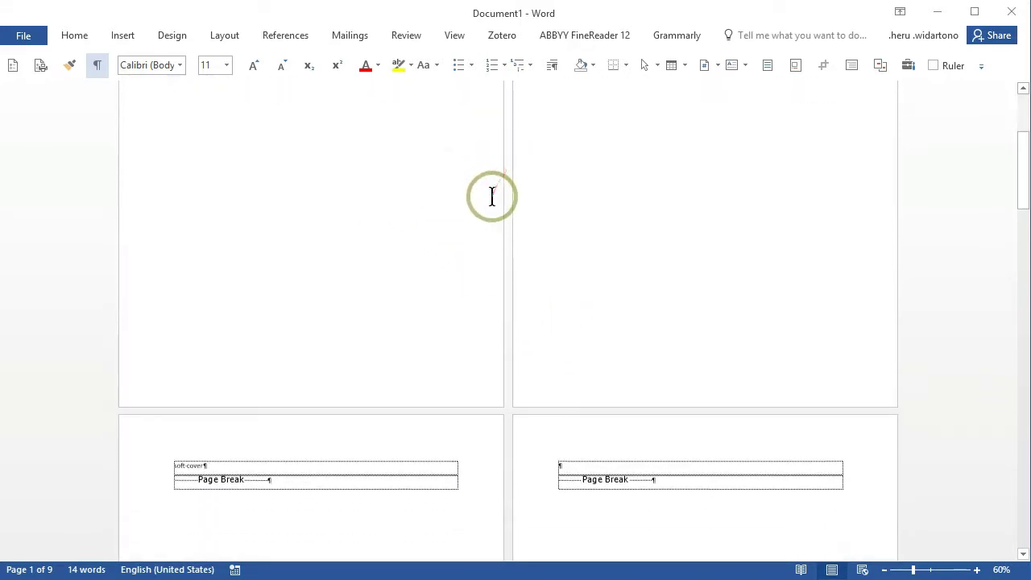
scroll(421, 271, up, 3)
scroll(482, 287, down, 6)
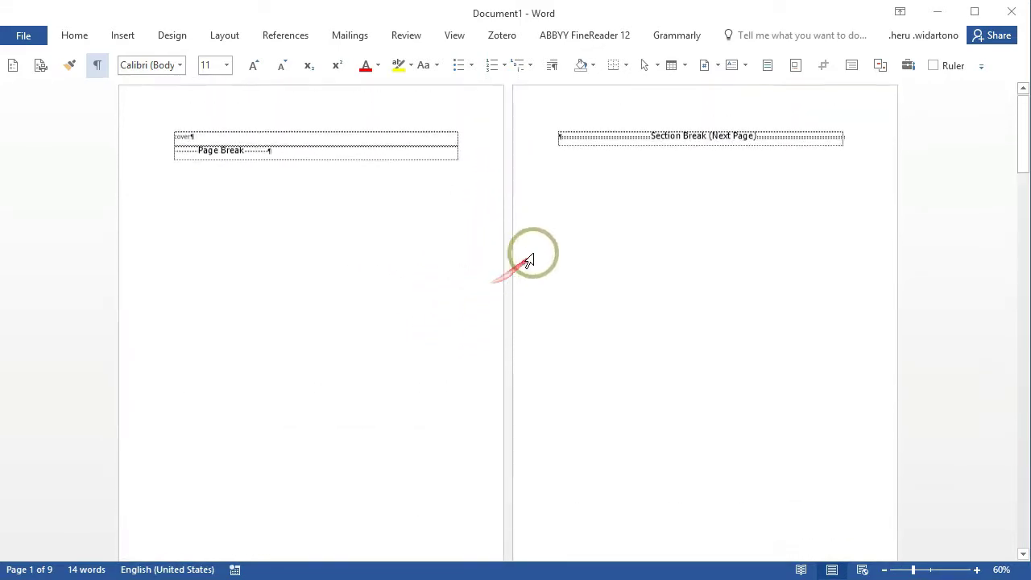
key(Delete)
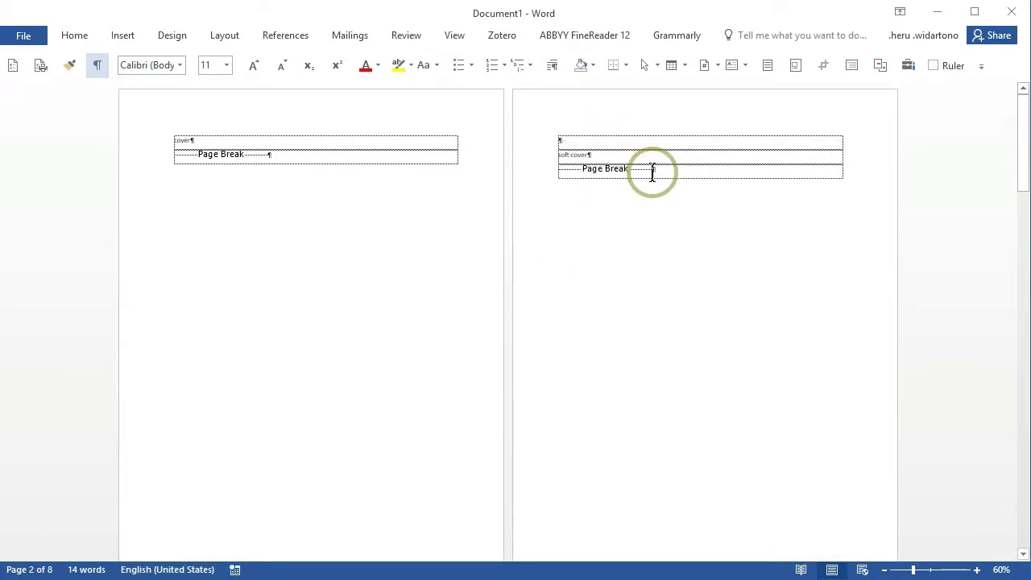
key(ctrl+z)
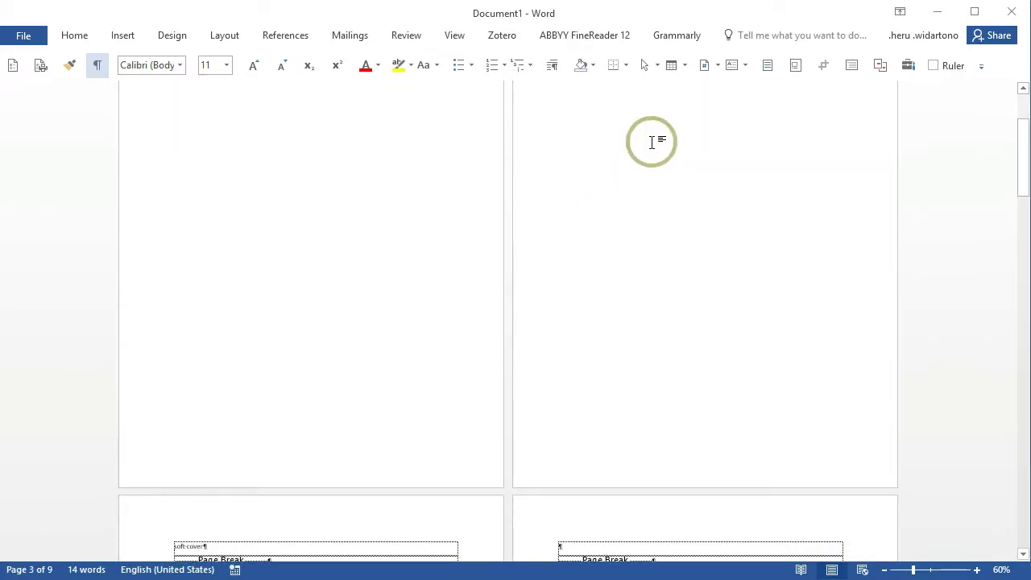
Step: Replace the blank page's page break with a next-page section break
scroll(644, 367, down, 5)
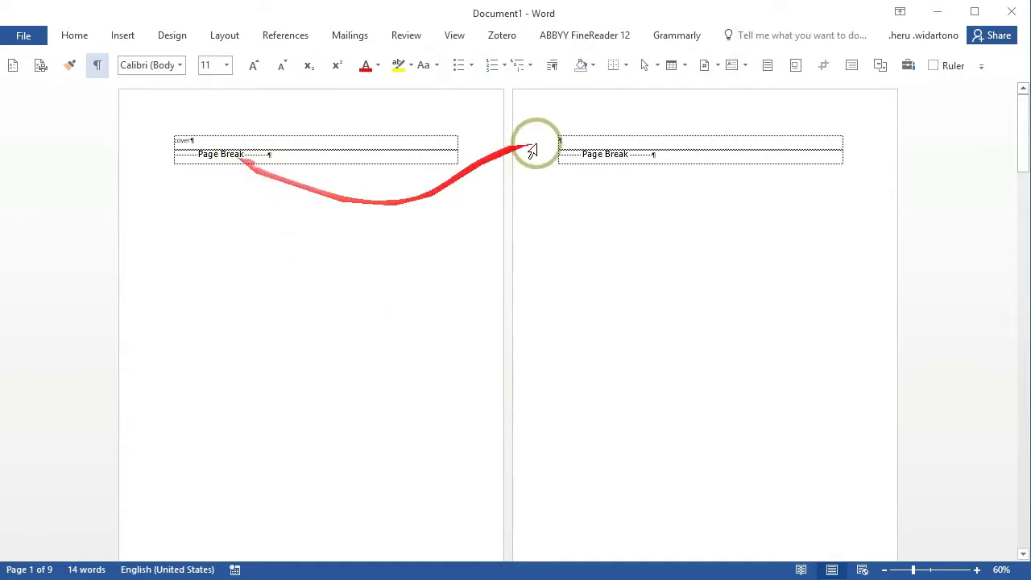
scroll(602, 187, down, 4)
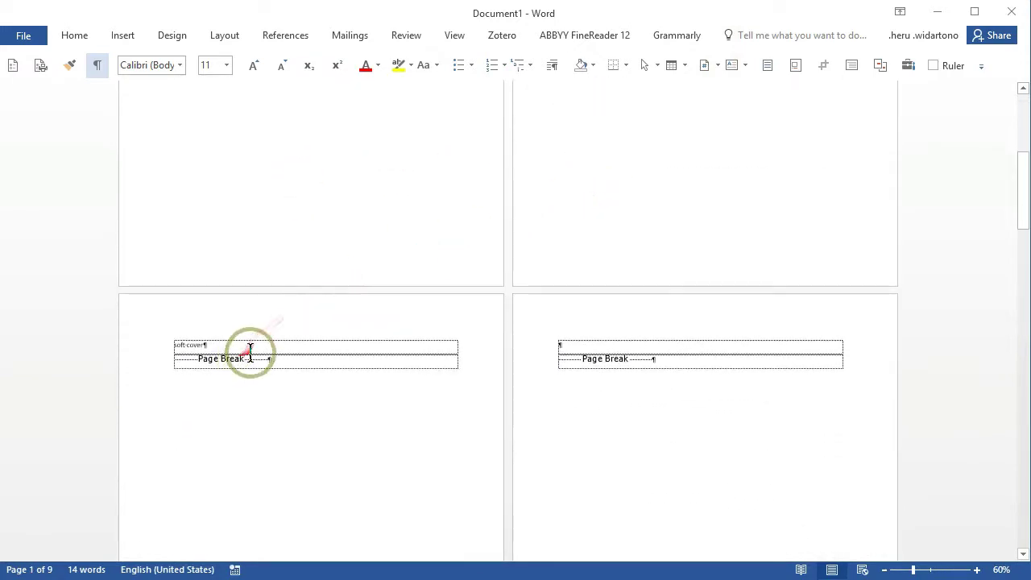
click(590, 348)
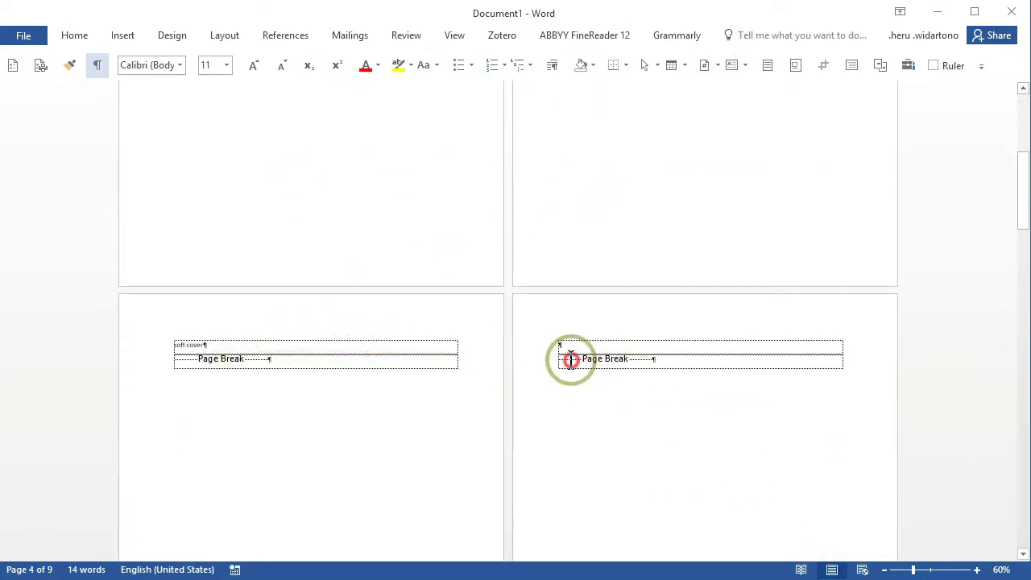
key(Delete)
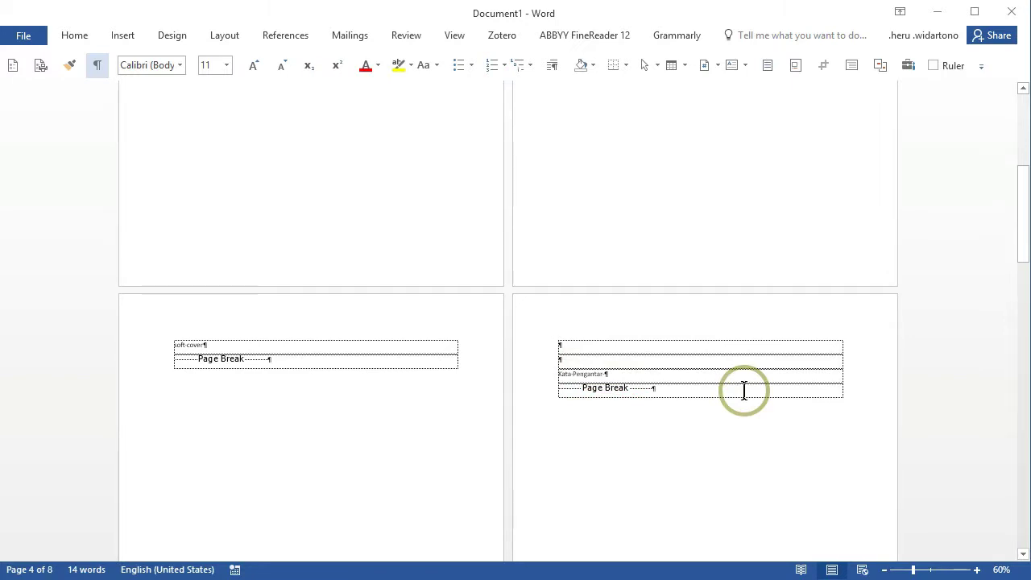
key(alt+i)
key(b)
key(n)
key(Return)
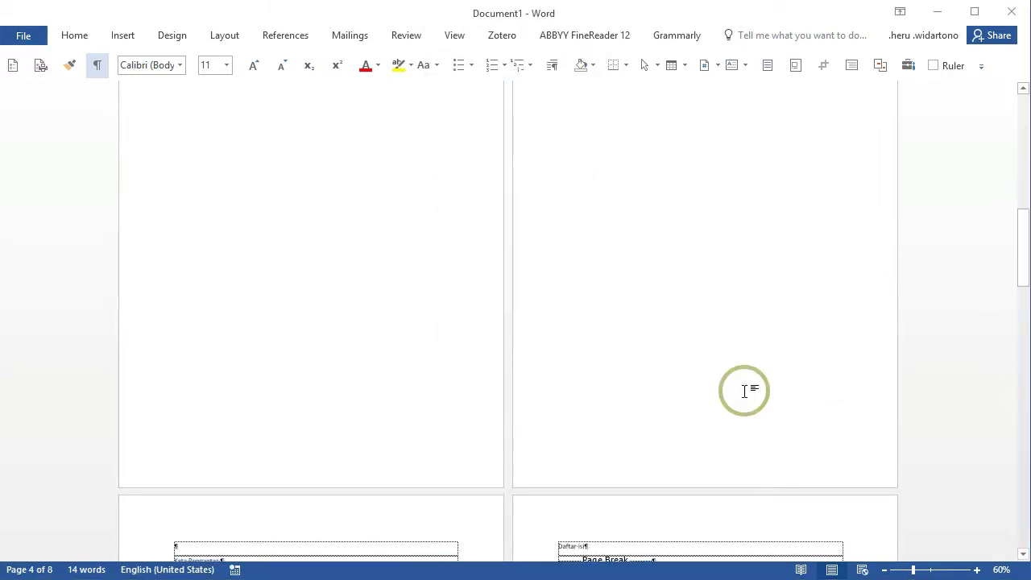
Step: Check the pages, then bring the Sumatra PDF reference report to the front
scroll(769, 391, up, 5)
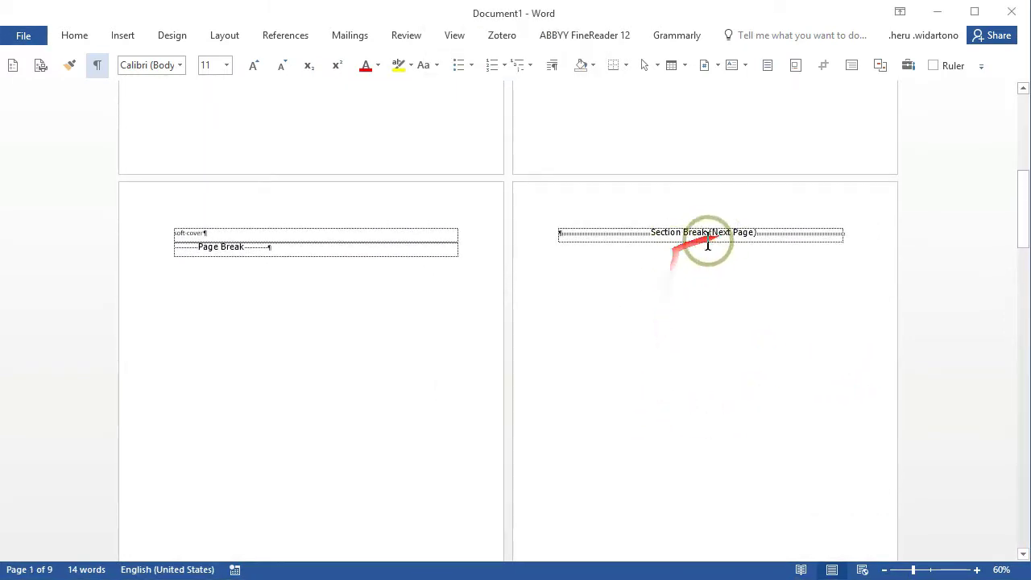
scroll(694, 306, down, 7)
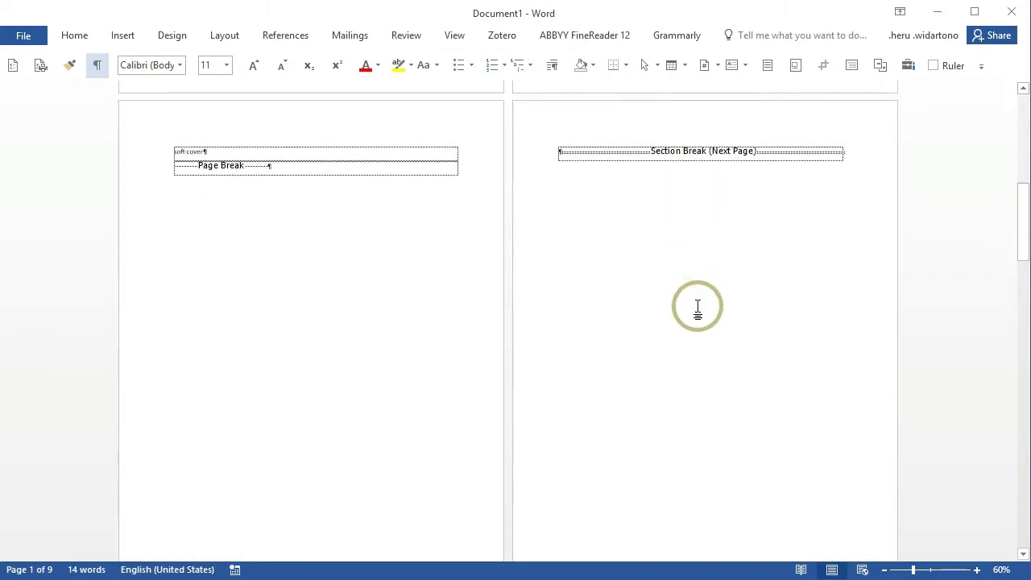
scroll(695, 306, down, 1)
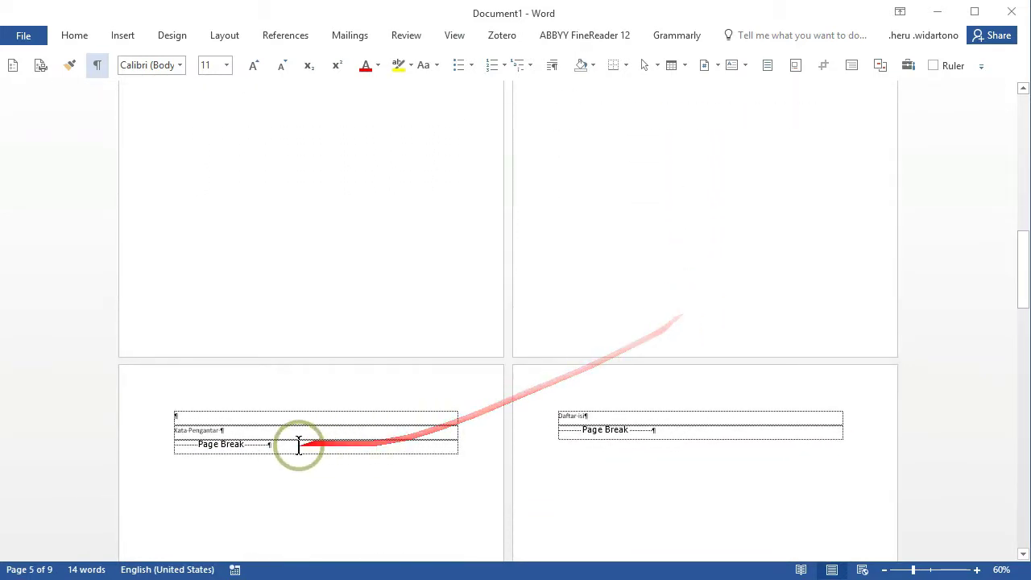
scroll(292, 428, down, 1)
key(alt+Tab)
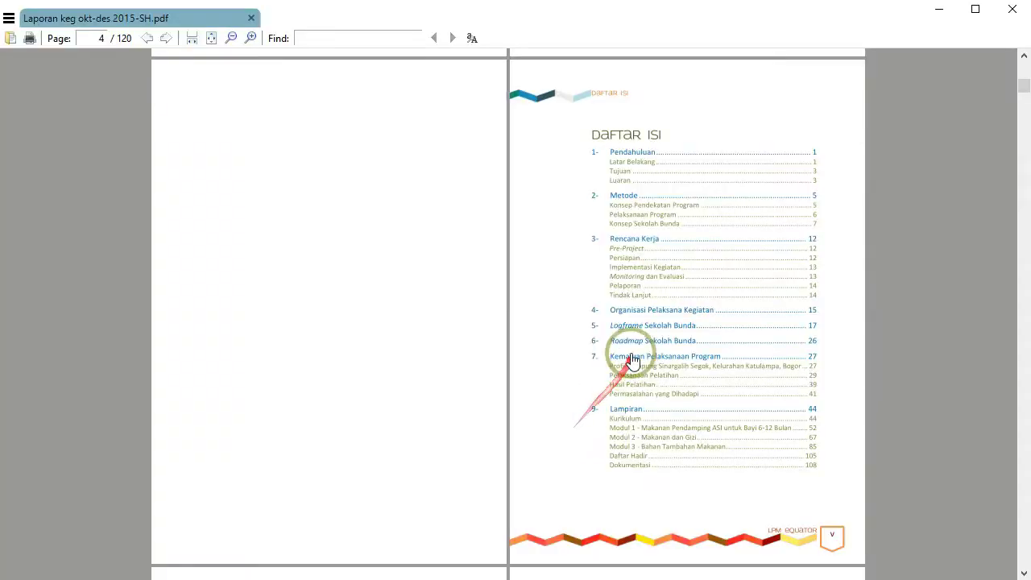
Step: Scroll through the PDF report's cover and Daftar Isi pages, then return to Word
scroll(569, 355, down, 3)
scroll(569, 354, down, 5)
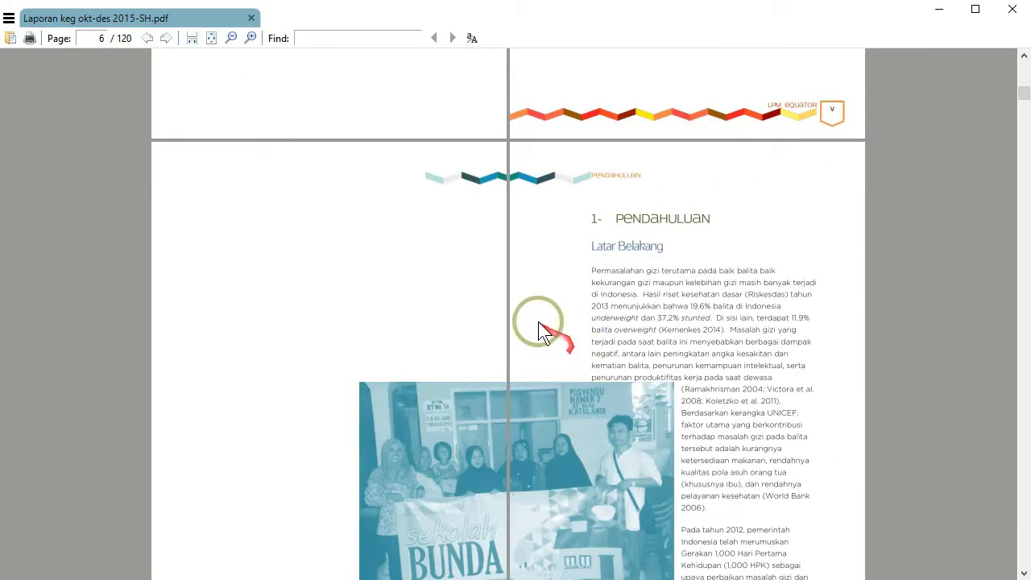
scroll(538, 321, up, 3)
scroll(605, 286, up, 15)
scroll(609, 290, up, 5)
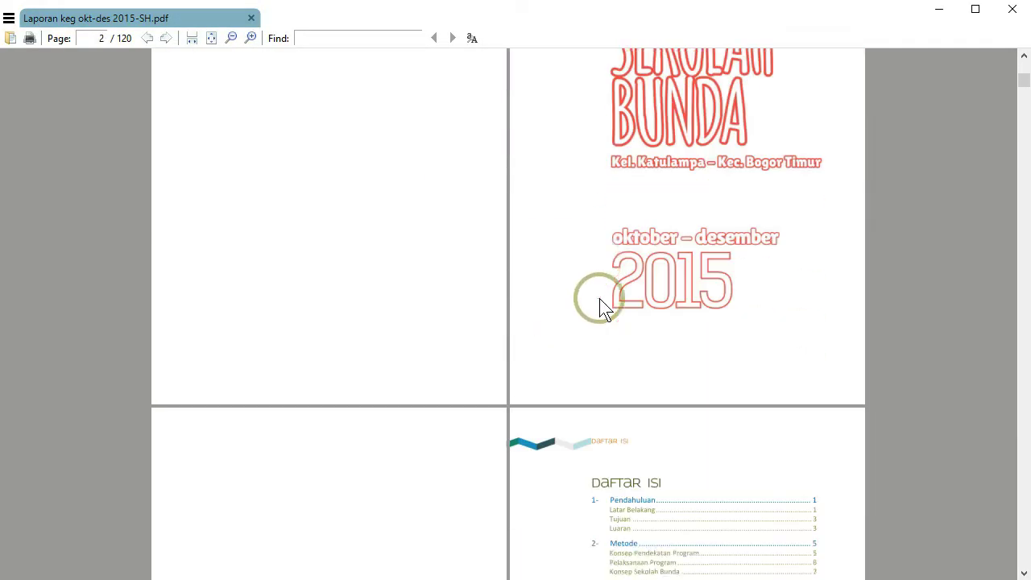
scroll(601, 301, down, 10)
scroll(598, 299, up, 3)
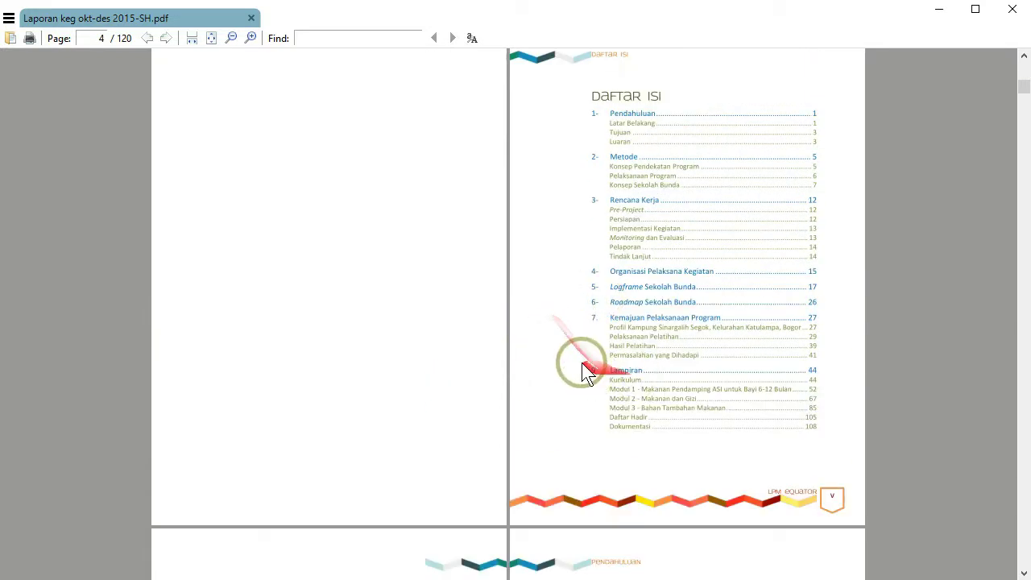
scroll(584, 347, up, 3)
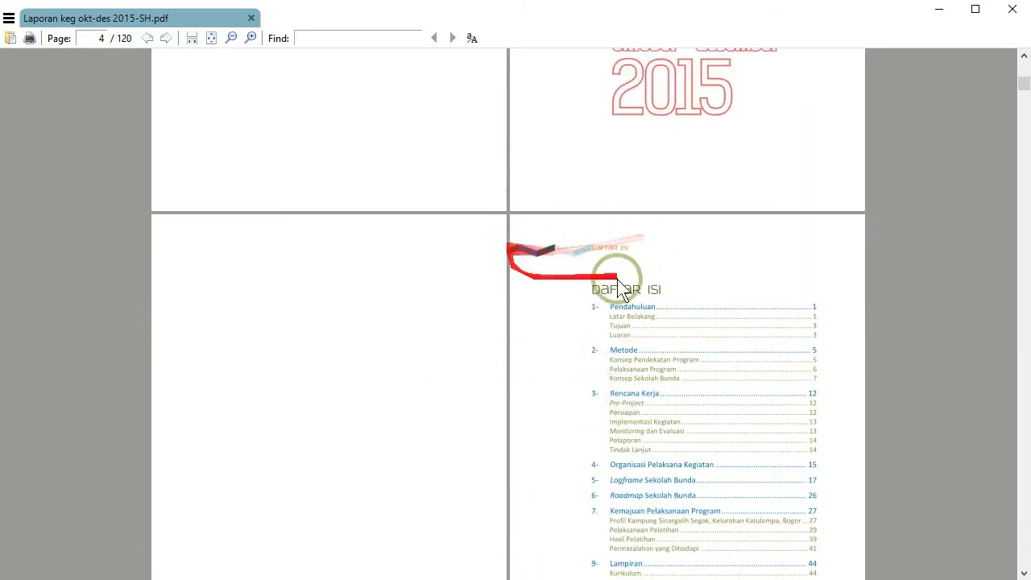
scroll(612, 323, down, 1)
scroll(601, 359, down, 3)
key(alt+Tab)
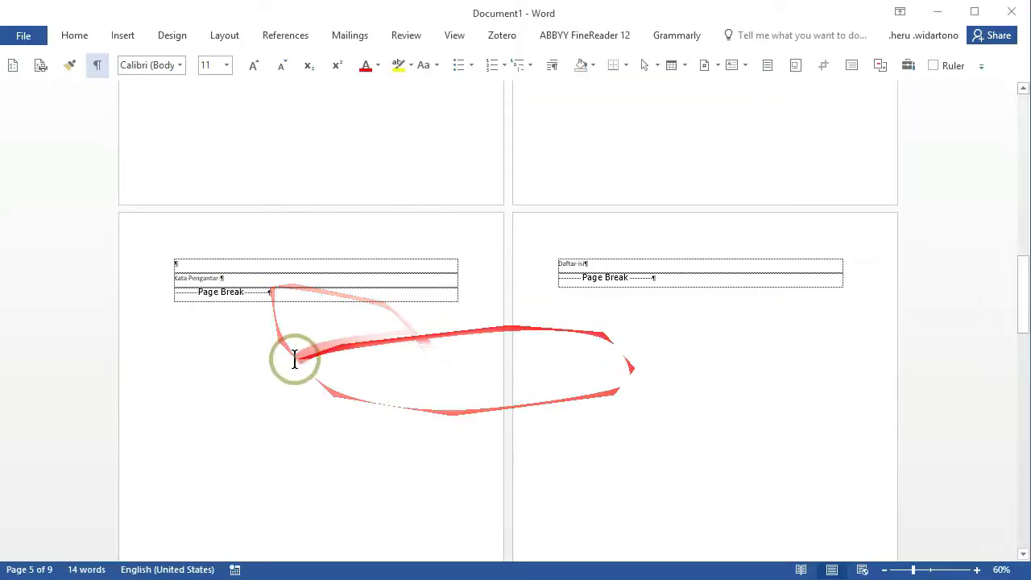
Step: Move down to the ninth page and put the insertion point after 'Pendahuluan'
scroll(645, 387, up, 3)
scroll(650, 403, up, 3)
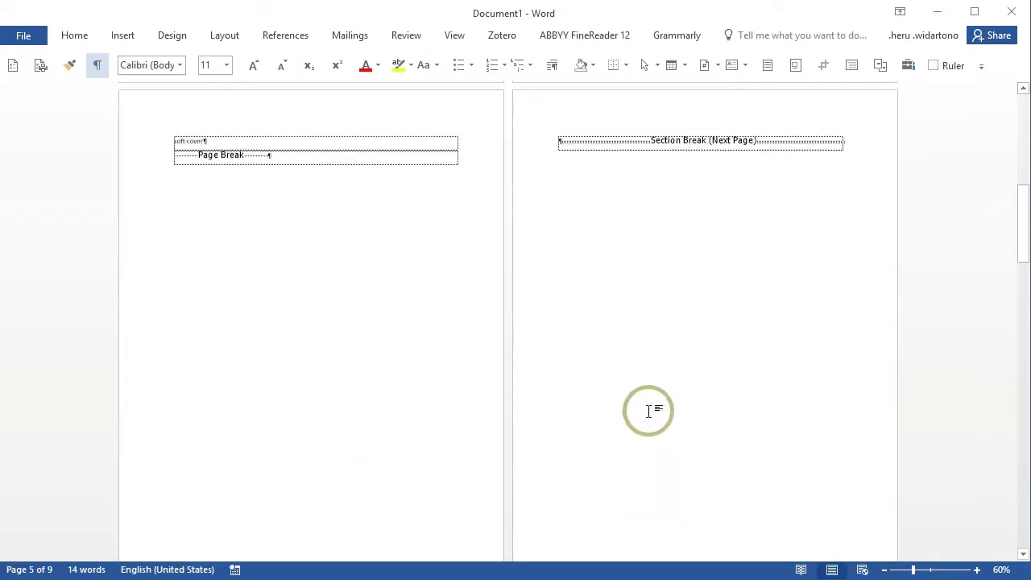
scroll(648, 412, up, 2)
scroll(648, 412, up, 2)
scroll(527, 416, up, 1)
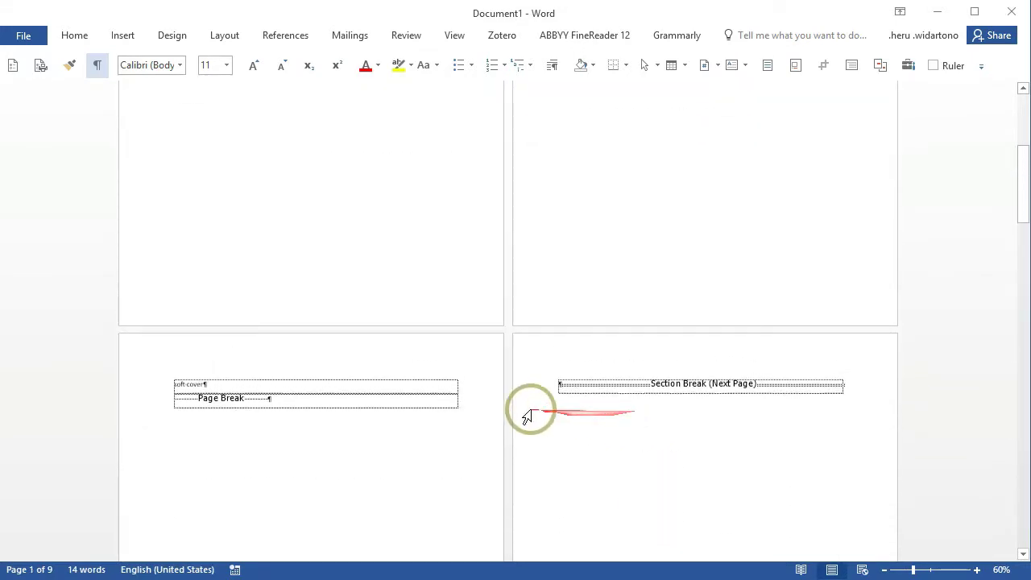
scroll(531, 416, up, 3)
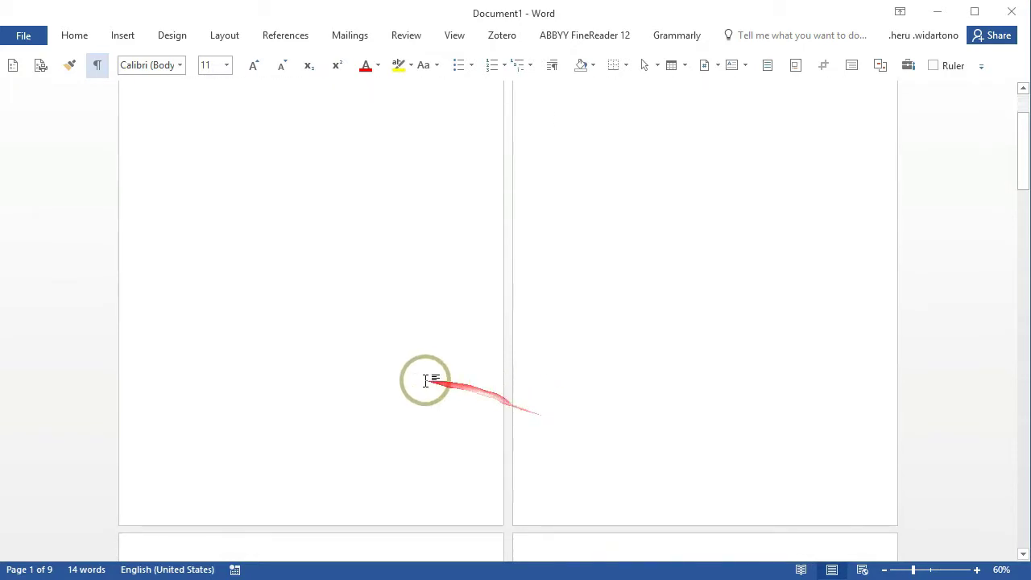
scroll(564, 368, down, 2)
scroll(417, 394, down, 3)
scroll(610, 391, down, 3)
scroll(614, 389, down, 3)
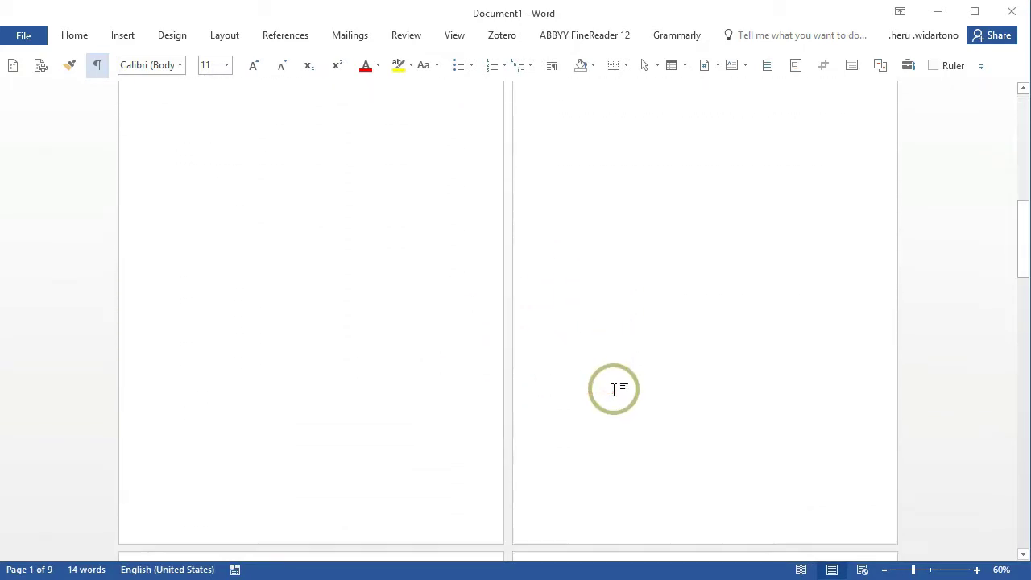
scroll(604, 391, down, 3)
scroll(656, 415, down, 2)
scroll(677, 421, down, 3)
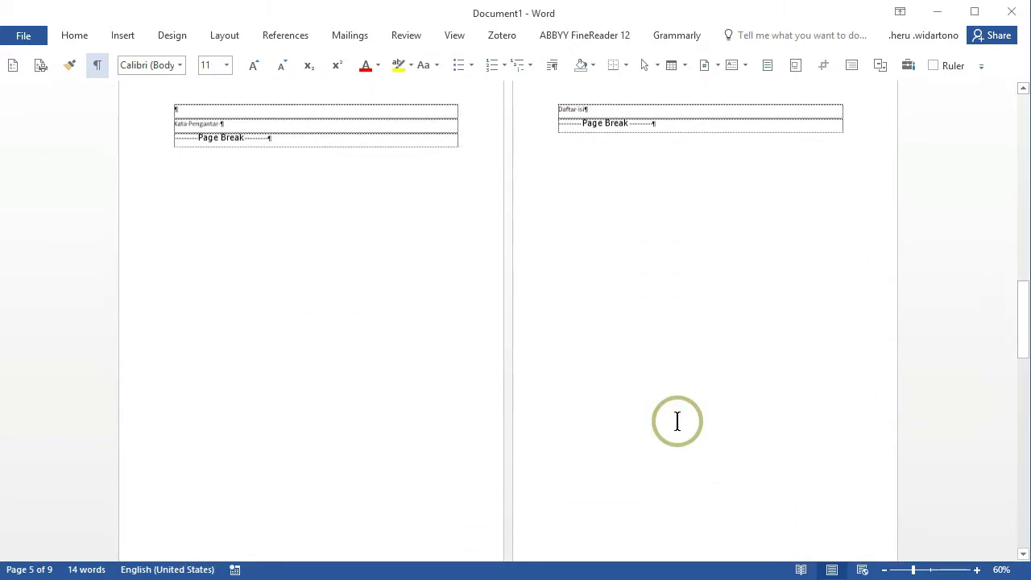
scroll(676, 422, down, 2)
scroll(672, 425, down, 3)
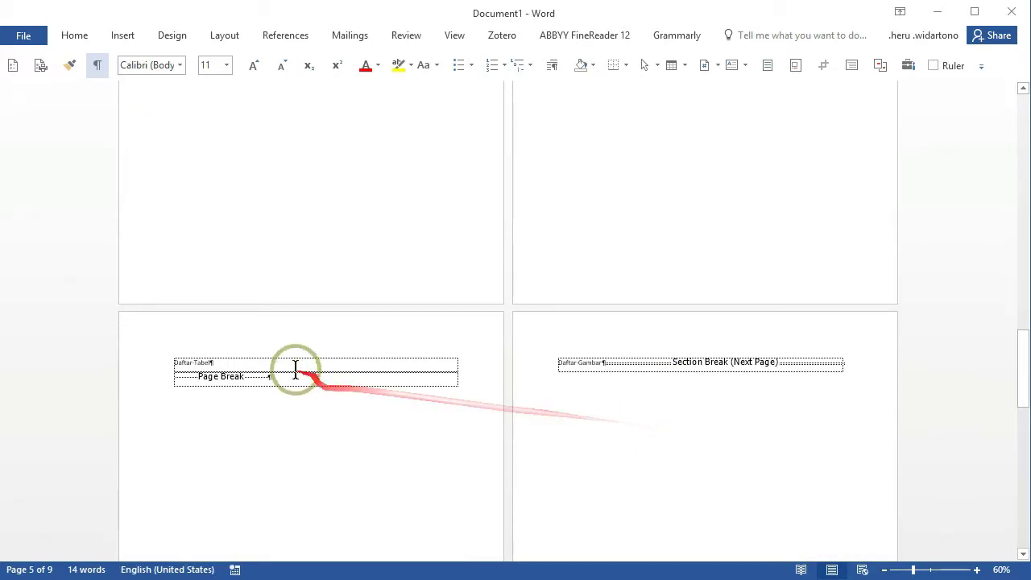
click(580, 363)
scroll(623, 400, down, 2)
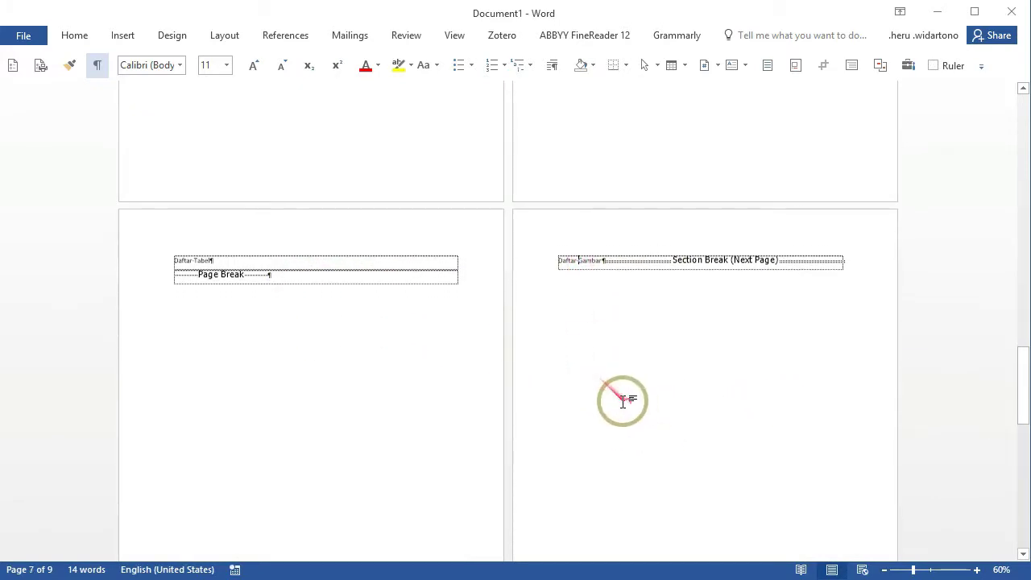
scroll(623, 400, down, 4)
scroll(617, 380, down, 3)
click(410, 395)
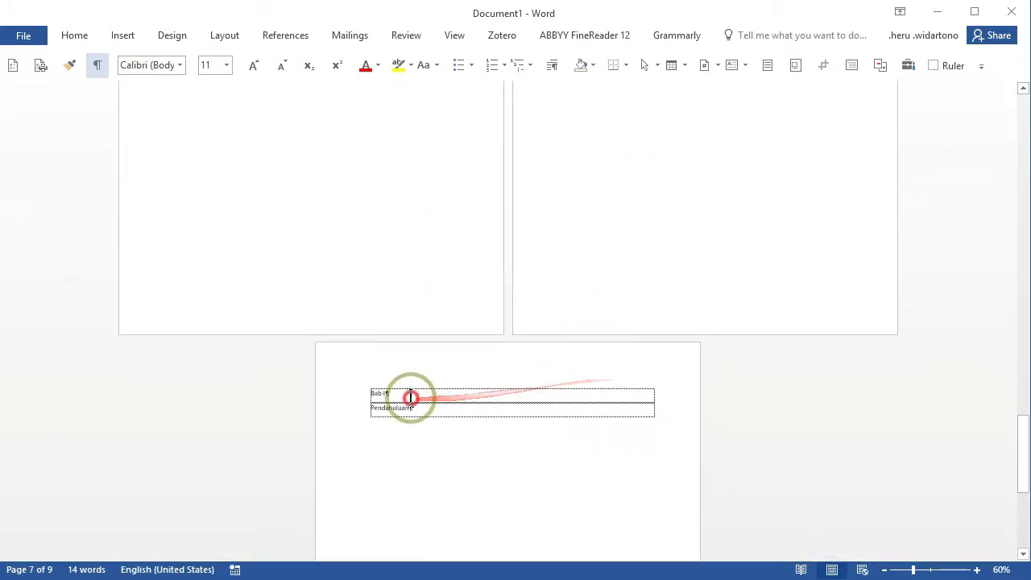
click(493, 407)
click(508, 407)
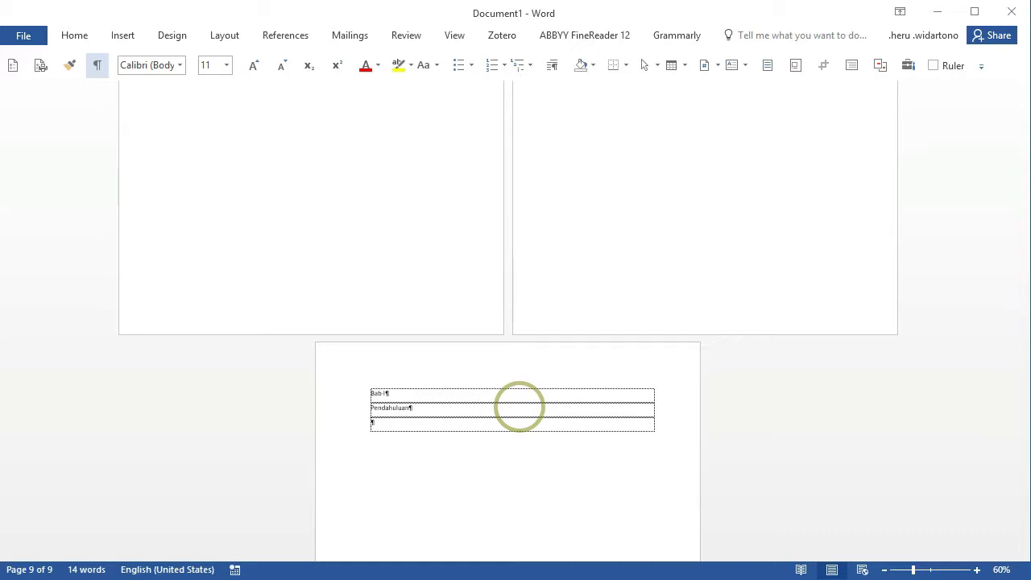
Step: Insert a next-page section break after Pendahuluan and type 'Bab 2' on the new page
key(alt+i)
key(b)
key(n)
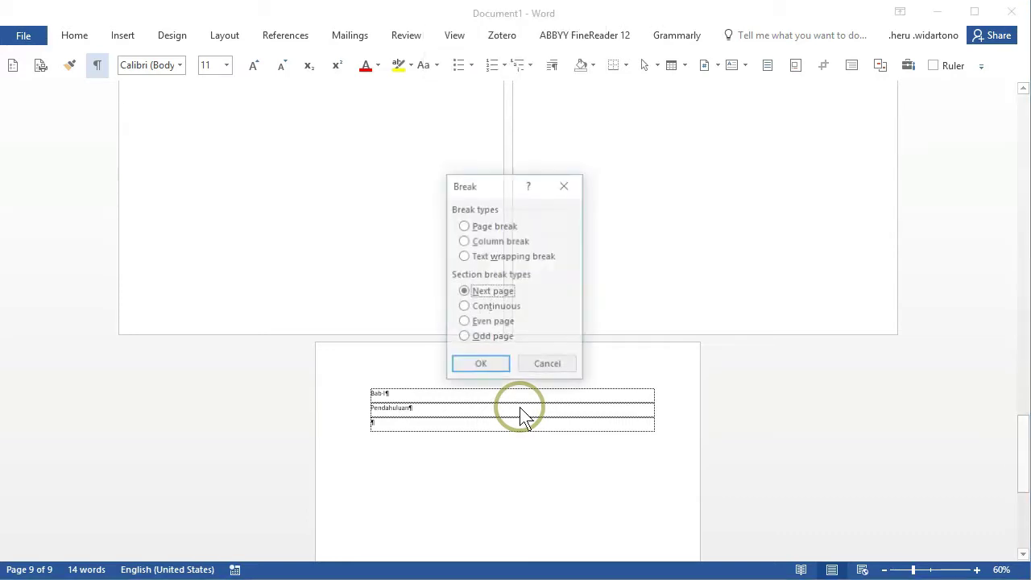
key(Return)
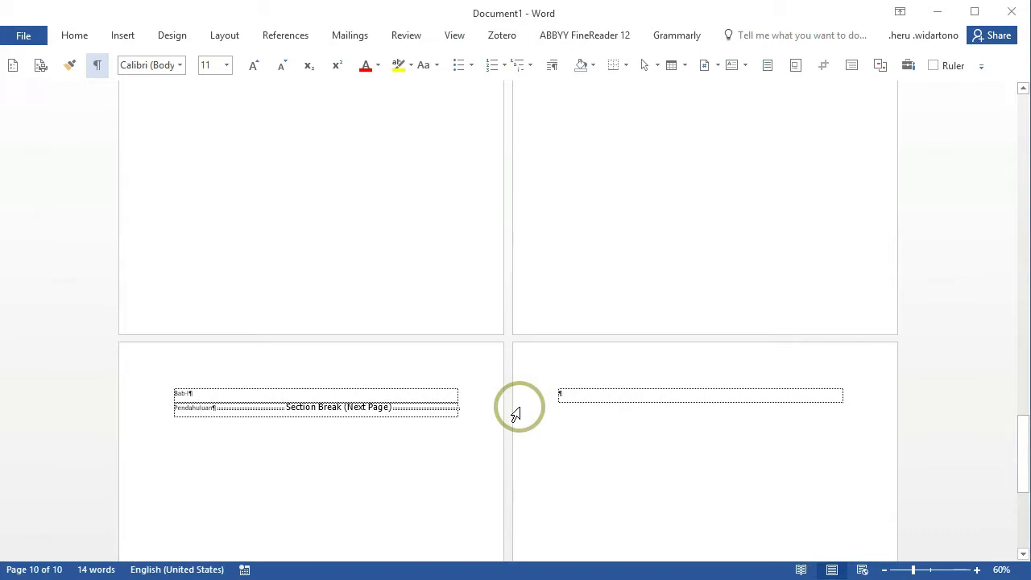
text(Bab 2)
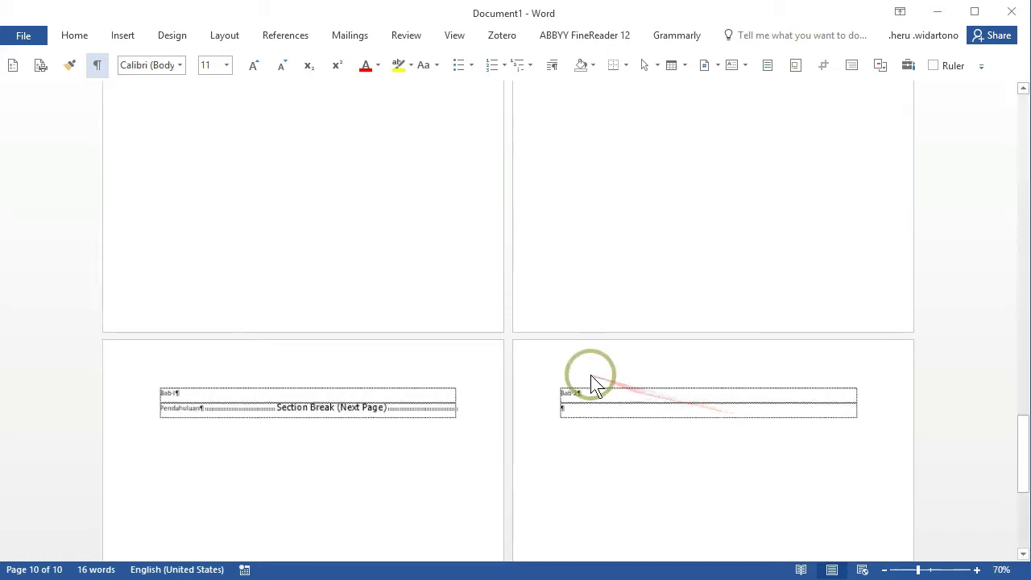
Step: Review the pages, place the cursor on the empty line under 'Bab 2', and switch to the PDF
ctrl+scroll(591, 380, up, 2)
scroll(375, 416, up, 3)
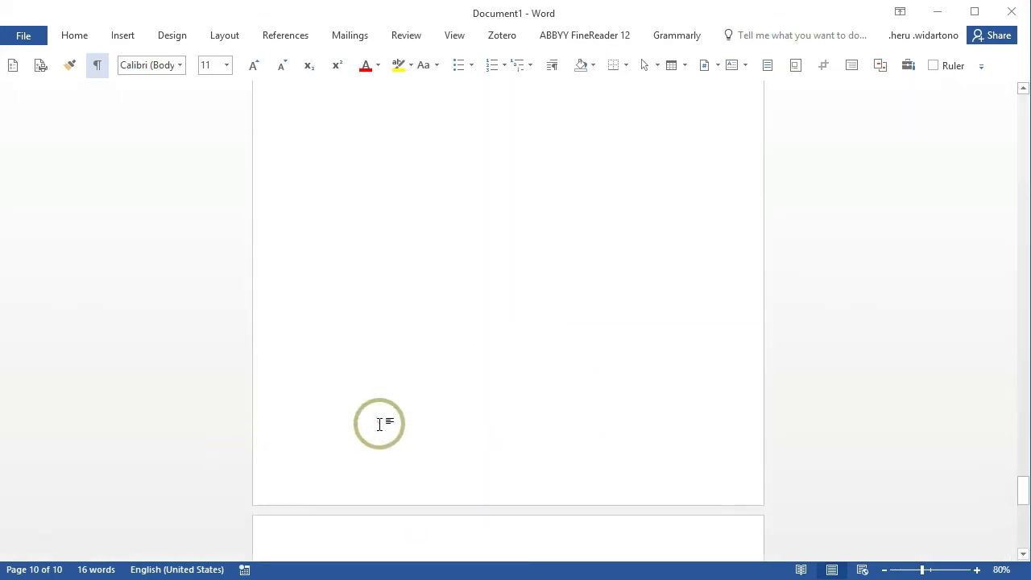
scroll(377, 418, up, 10)
scroll(379, 419, up, 3)
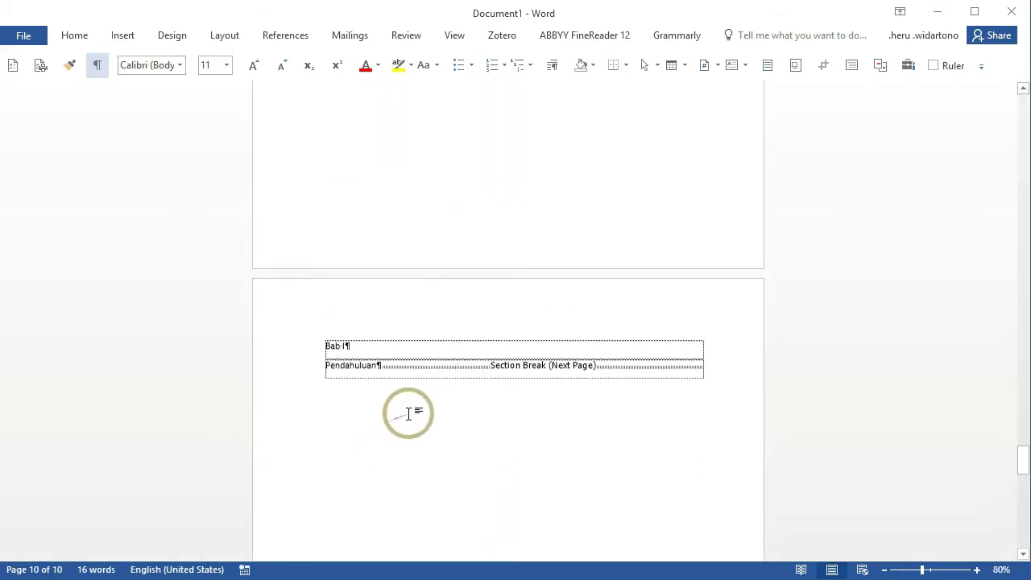
click(523, 383)
scroll(532, 379, up, 2)
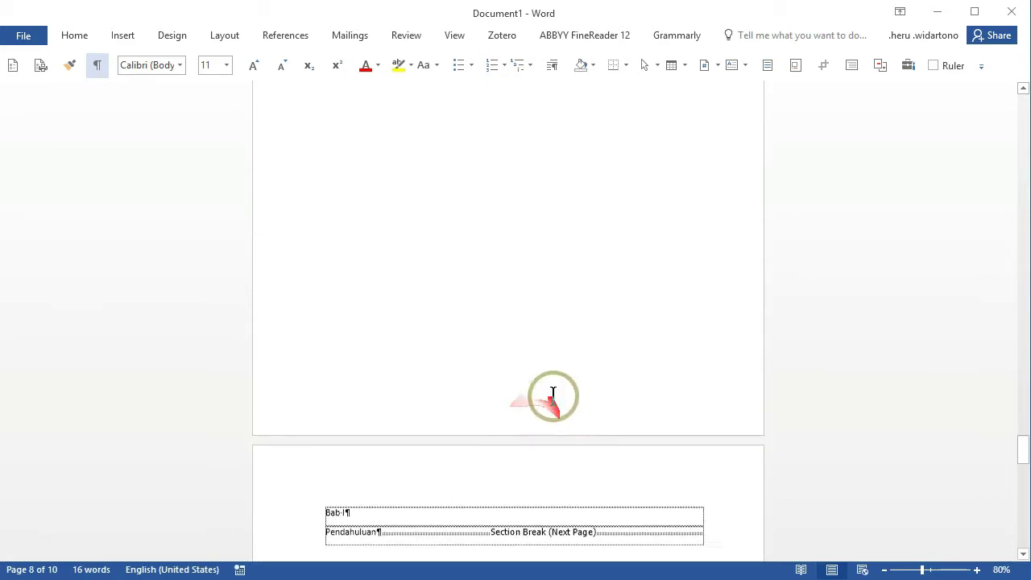
scroll(548, 372, up, 4)
scroll(556, 258, up, 2)
scroll(540, 274, up, 3)
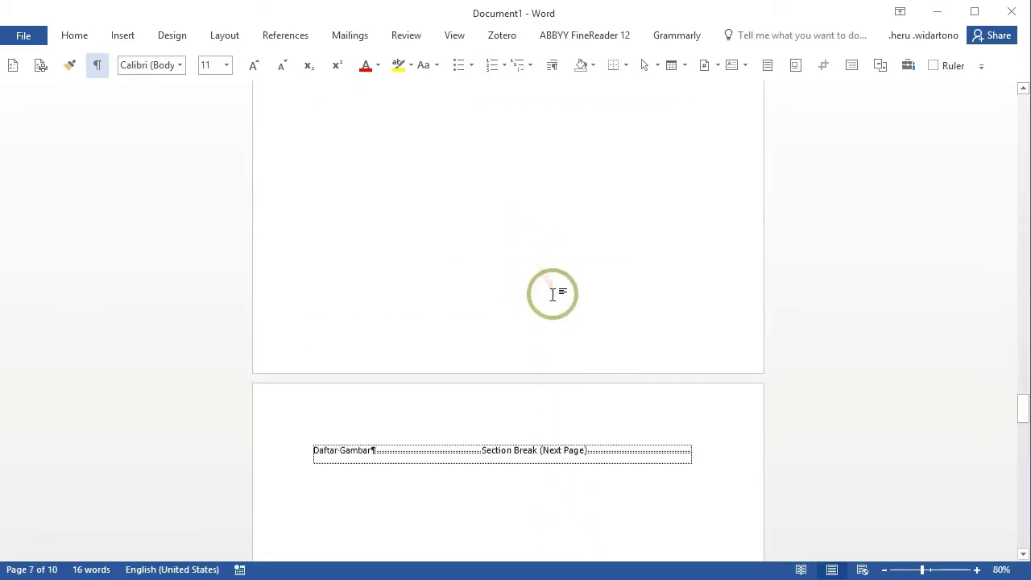
scroll(552, 294, up, 3)
scroll(550, 295, up, 3)
scroll(483, 323, down, 2)
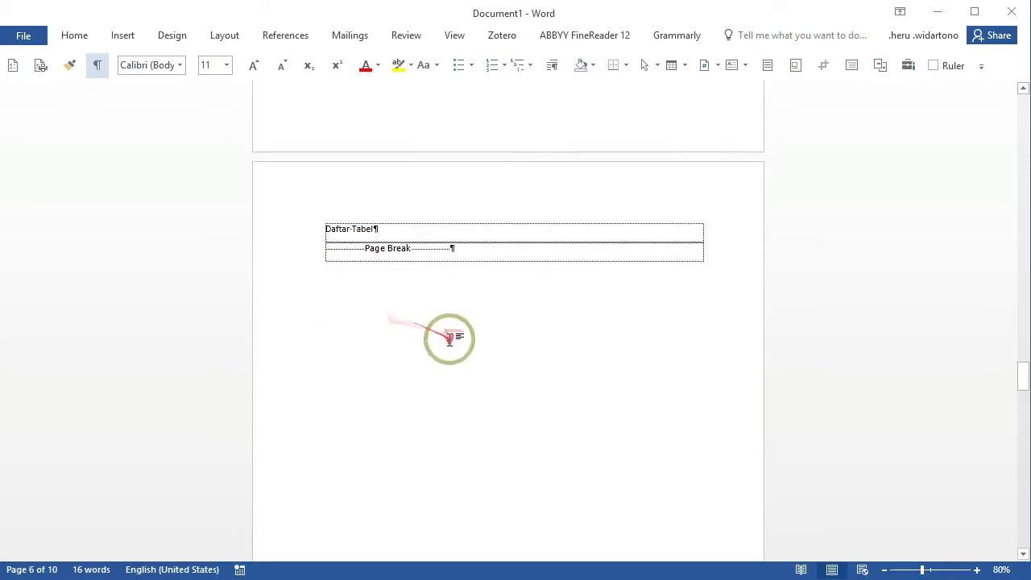
scroll(449, 339, down, 3)
scroll(448, 339, down, 3)
scroll(443, 349, down, 3)
scroll(442, 362, down, 3)
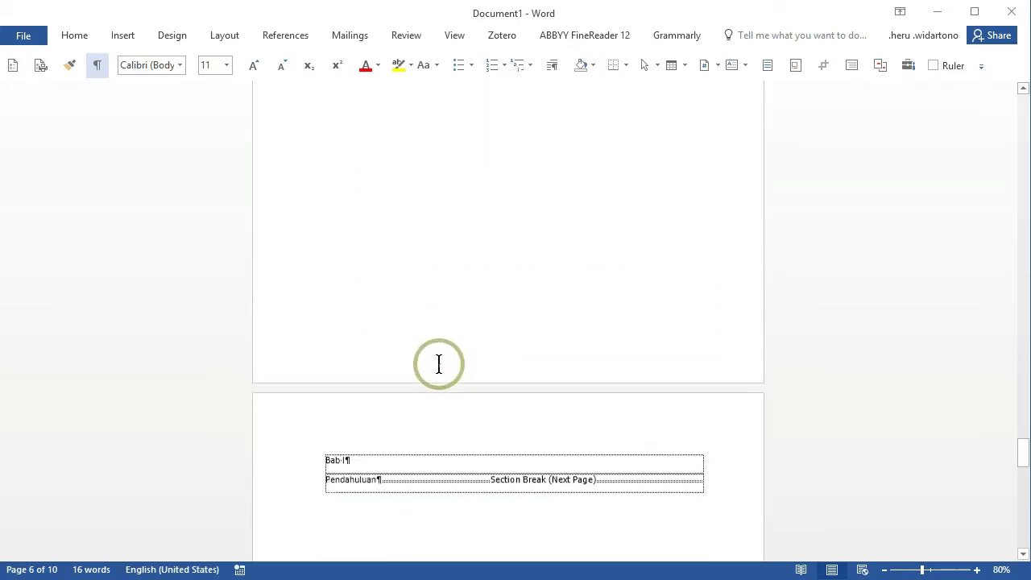
scroll(439, 363, down, 3)
scroll(439, 364, down, 3)
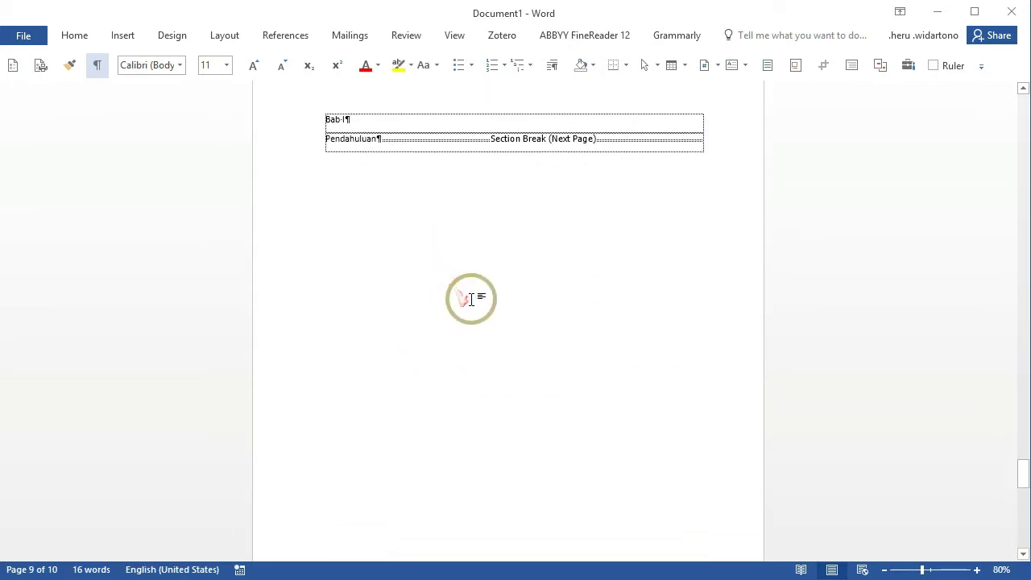
scroll(492, 327, down, 3)
scroll(492, 327, down, 6)
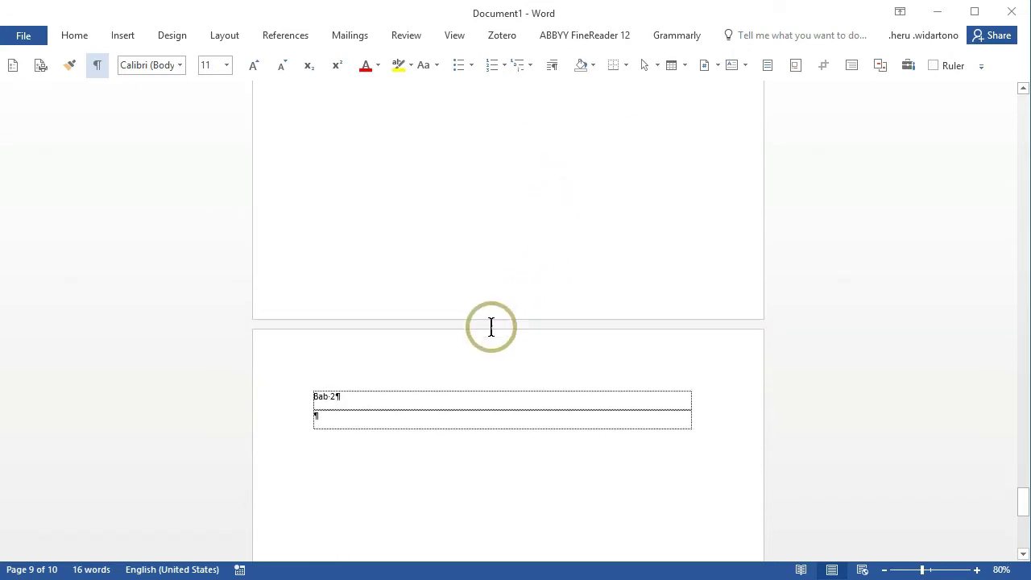
scroll(491, 326, down, 3)
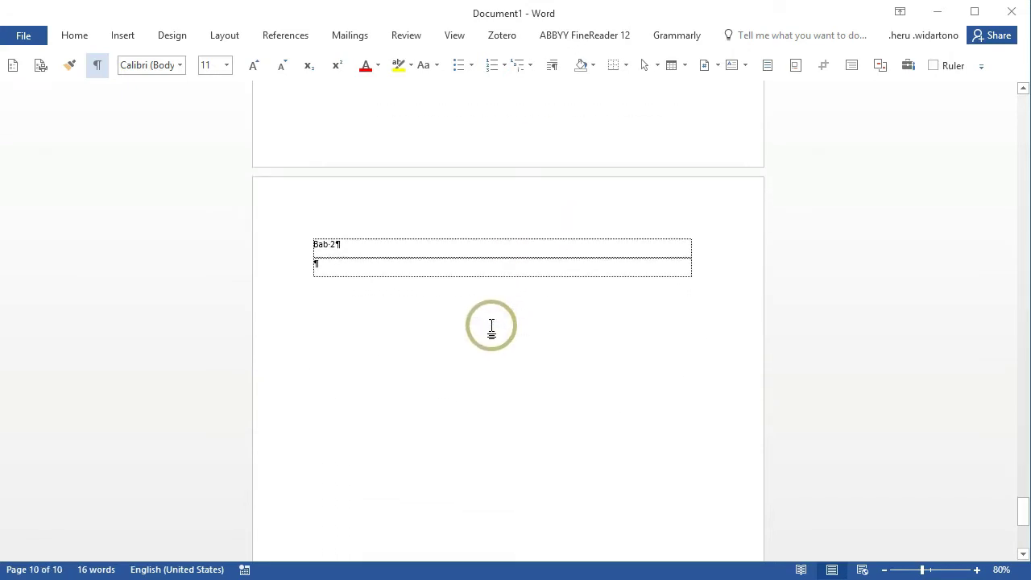
scroll(491, 327, down, 1)
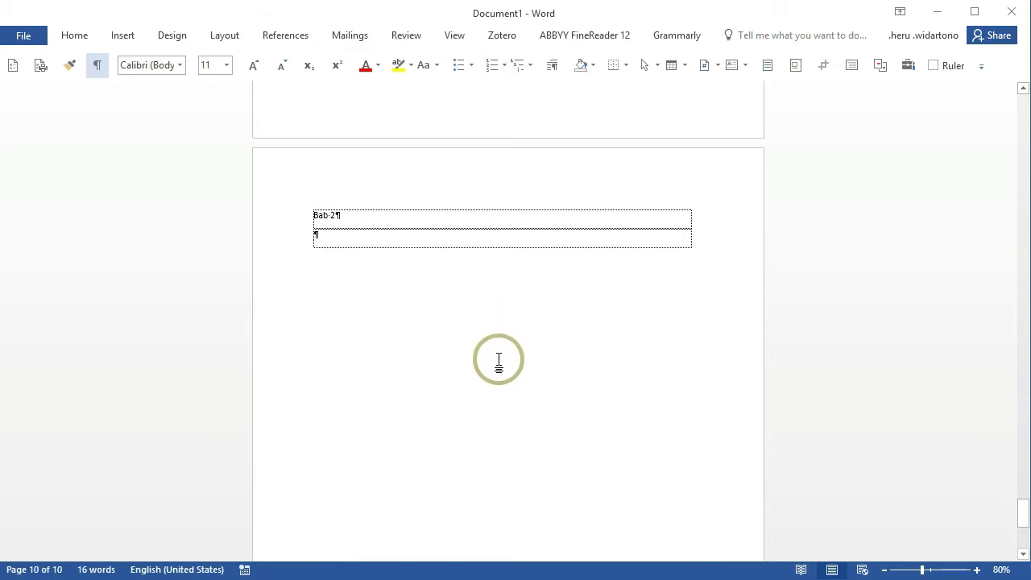
scroll(504, 359, down, 3)
scroll(506, 357, down, 3)
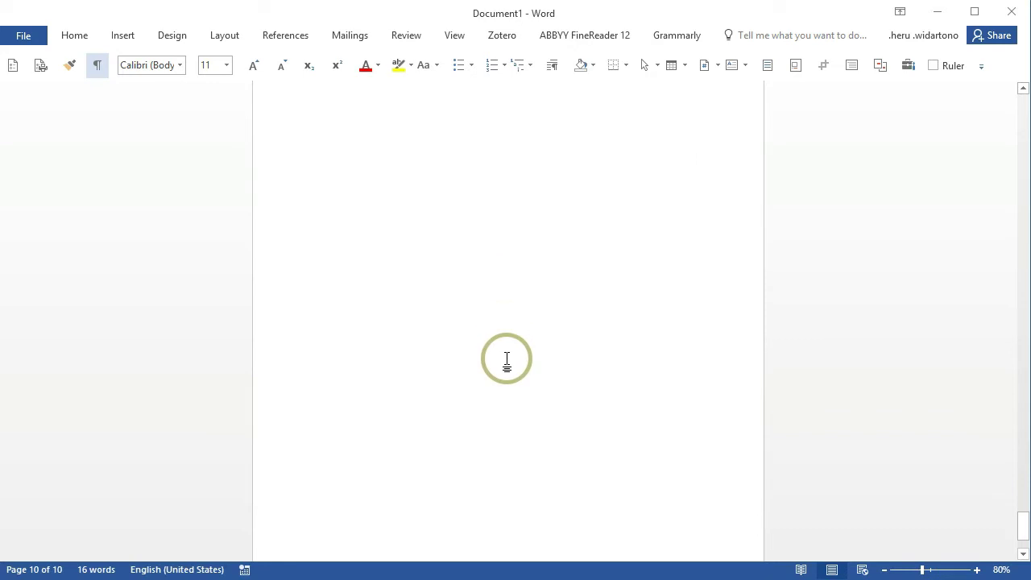
scroll(513, 352, down, 3)
scroll(516, 367, up, 5)
click(419, 353)
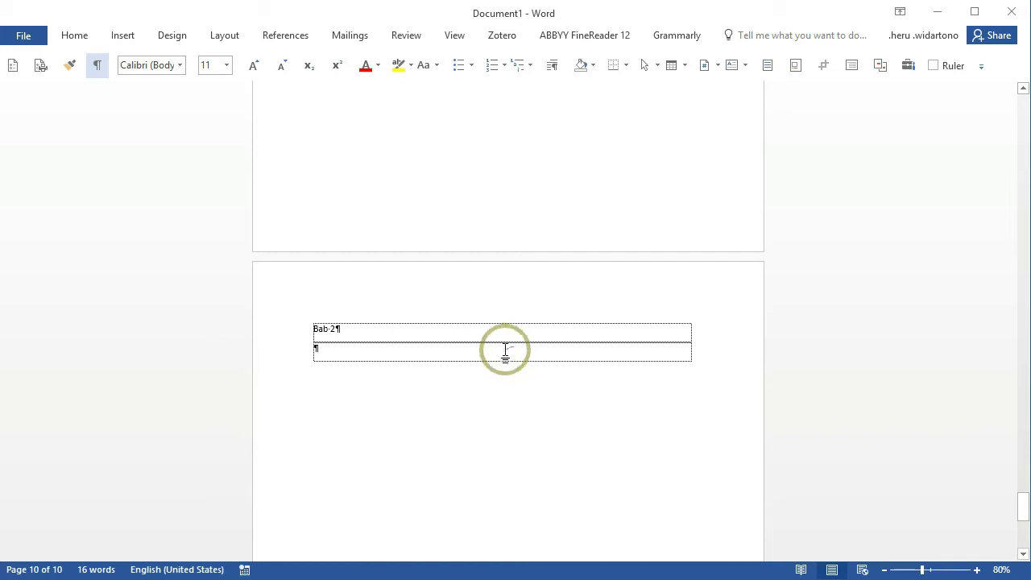
key(alt+Tab)
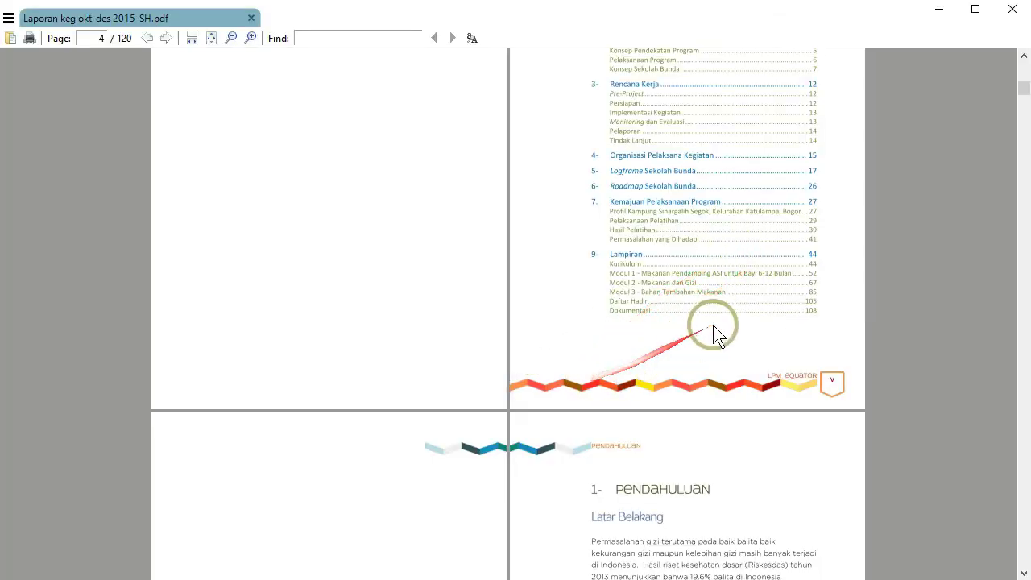
Step: Scroll the PDF through Pendahuluan to page 8, where '2- Metode' begins
scroll(720, 395, down, 4)
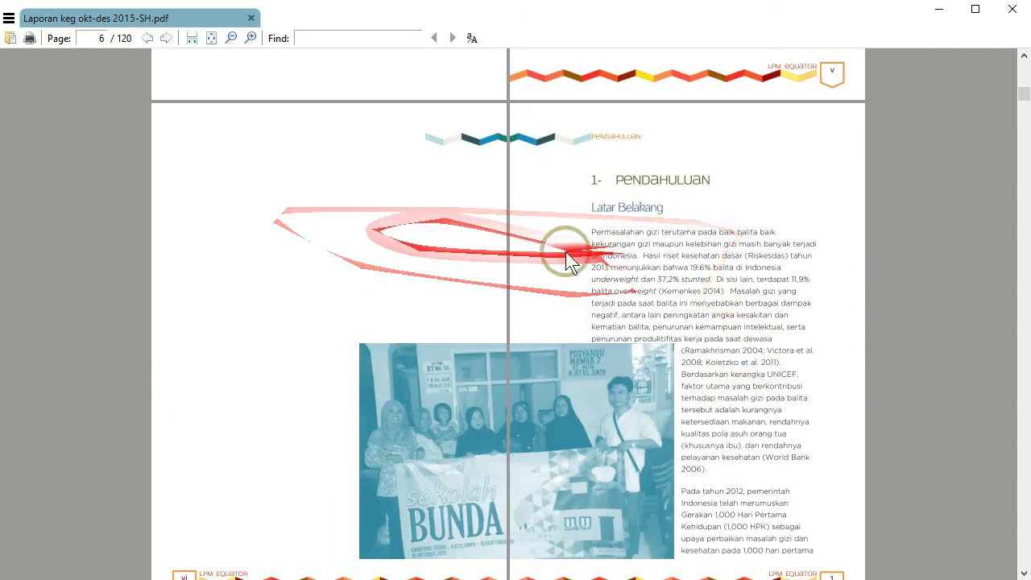
scroll(587, 377, down, 2)
scroll(587, 377, down, 2)
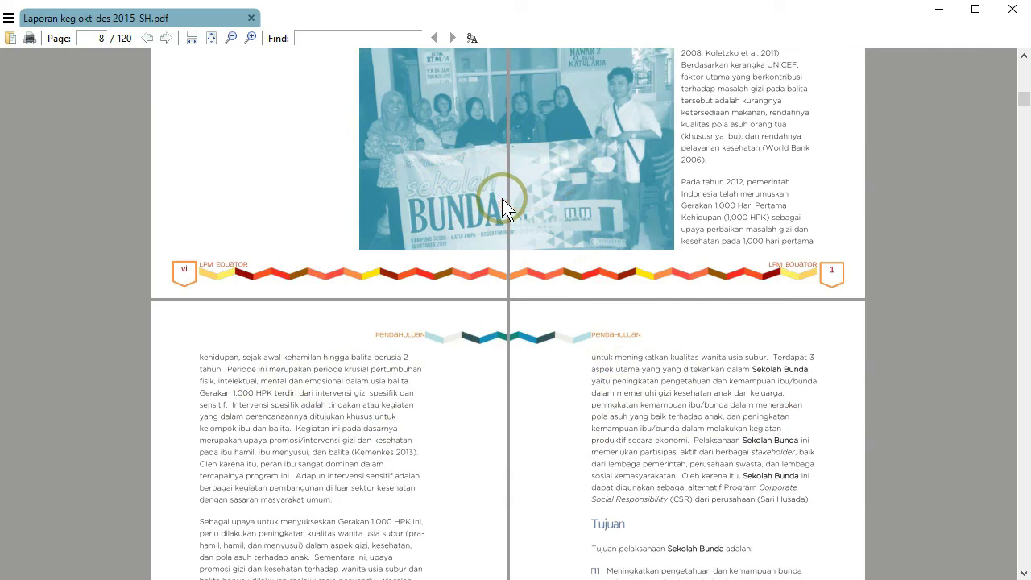
scroll(665, 237, up, 1)
scroll(681, 238, down, 3)
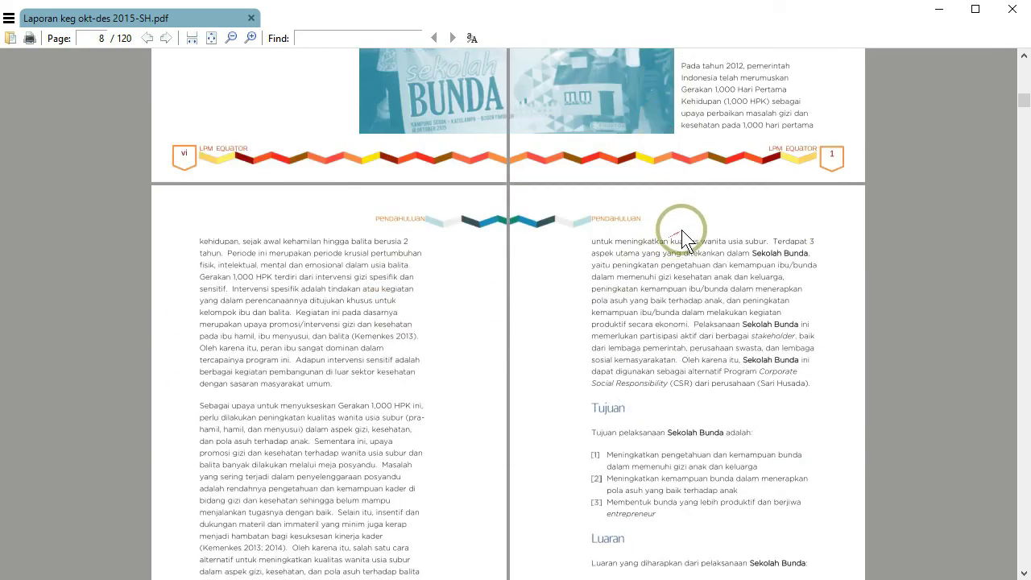
scroll(681, 239, down, 5)
scroll(687, 227, down, 4)
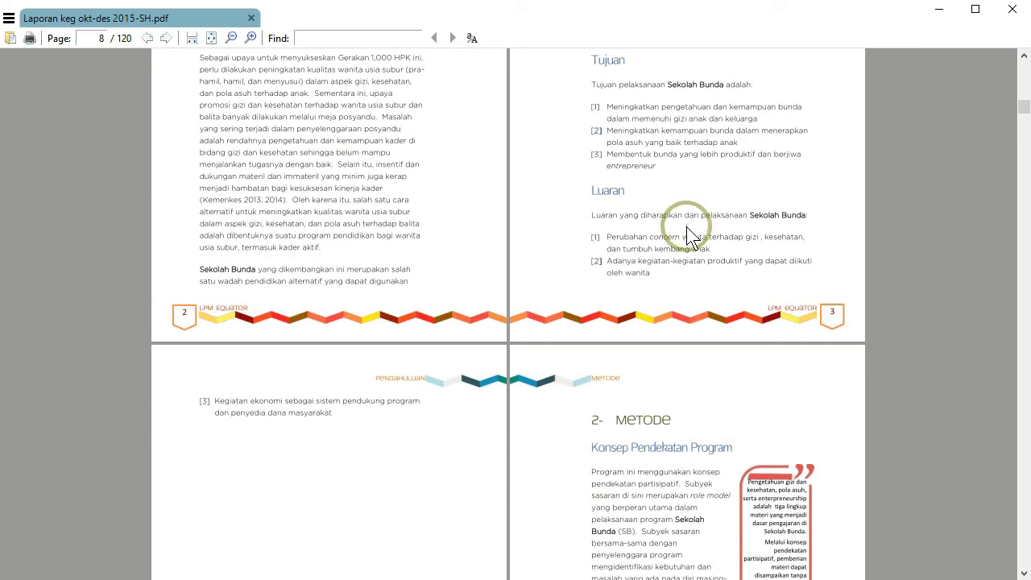